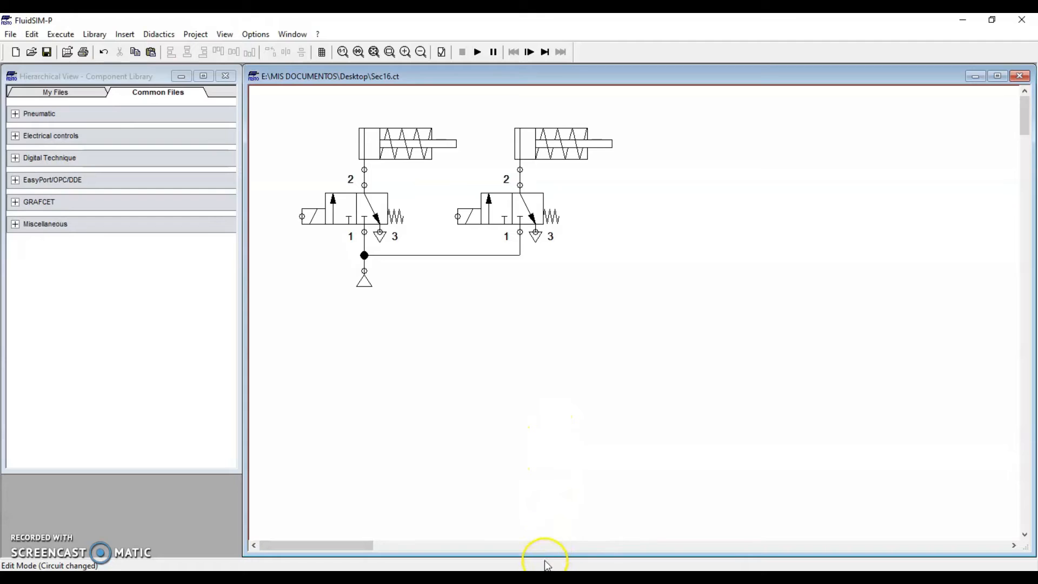
Check the maximum stroke parameter of both single-acting cylinders.
double_click(405, 145)
left_click(512, 192)
left_click_drag(538, 192, 539, 193)
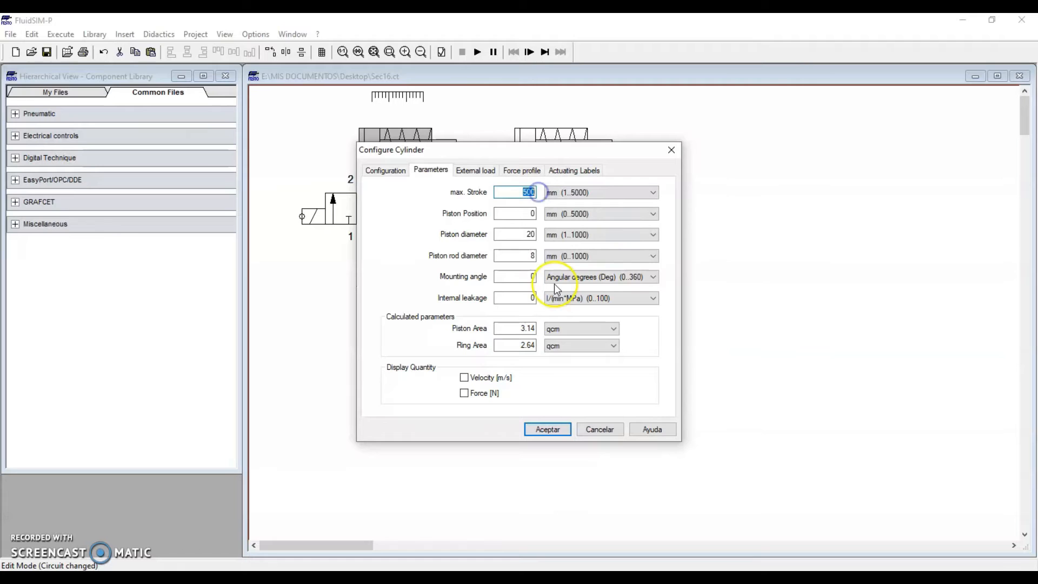
left_click(671, 150)
double_click(555, 144)
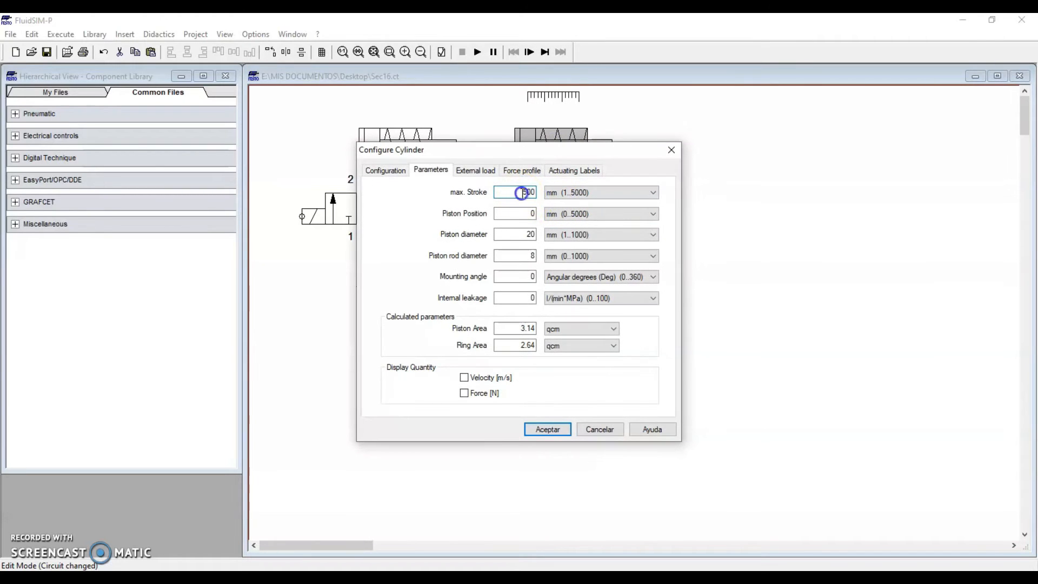
left_click(548, 430)
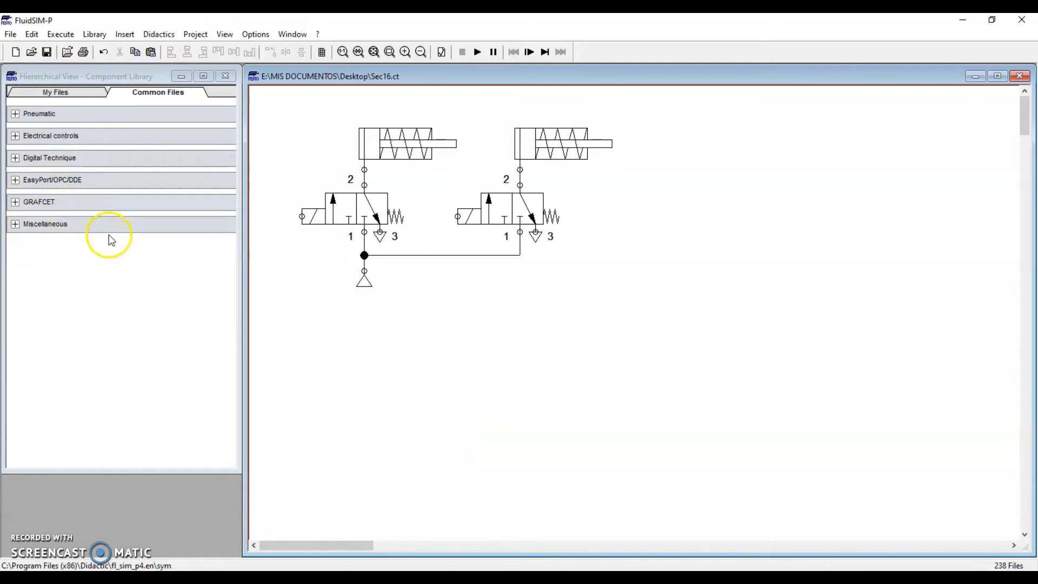
Place 24V and 0V ladder power terminals at opposite ends of the empty area beside the pneumatic circuit.
left_click(135, 95)
double_click(30, 139)
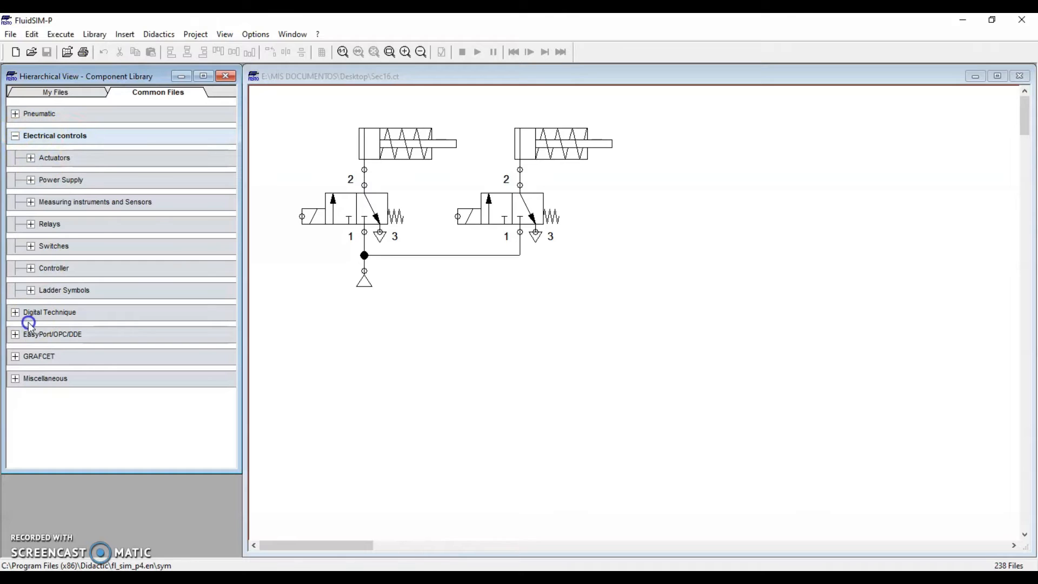
left_click(31, 290)
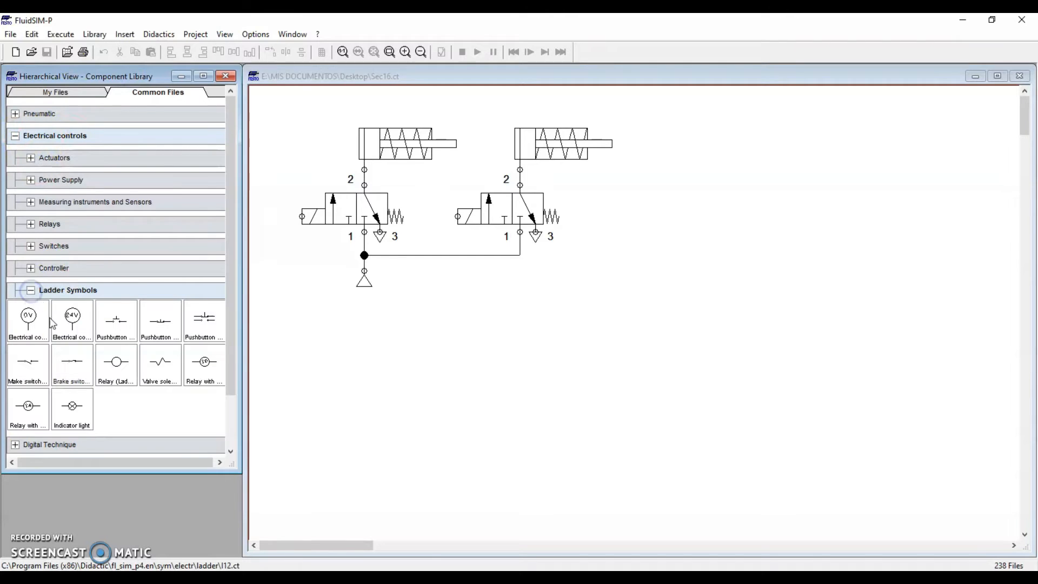
left_click_drag(72, 319, 626, 188)
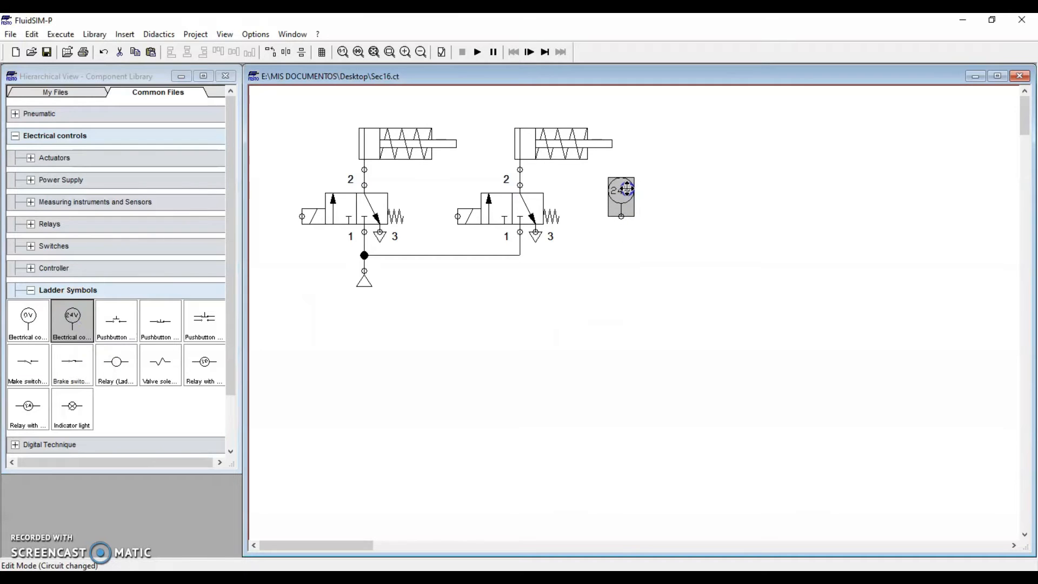
left_click_drag(28, 318, 967, 197)
left_click(953, 239)
left_click(626, 193)
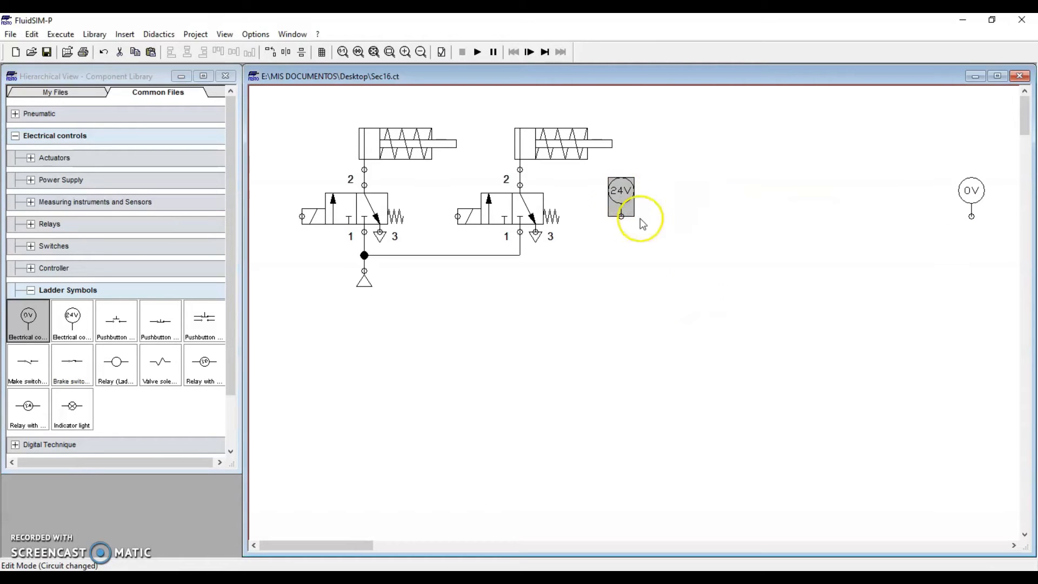
left_click(690, 300)
left_click(970, 214)
left_click(931, 284)
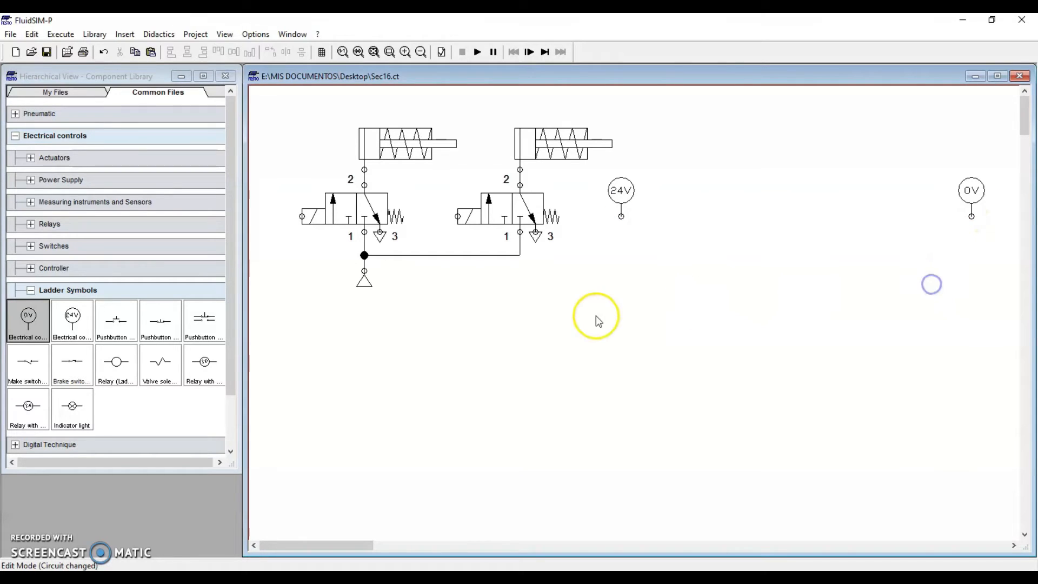
Add a ladder make pushbutton just below and beside the 24V terminal and label it START.
left_click_drag(116, 320, 669, 229)
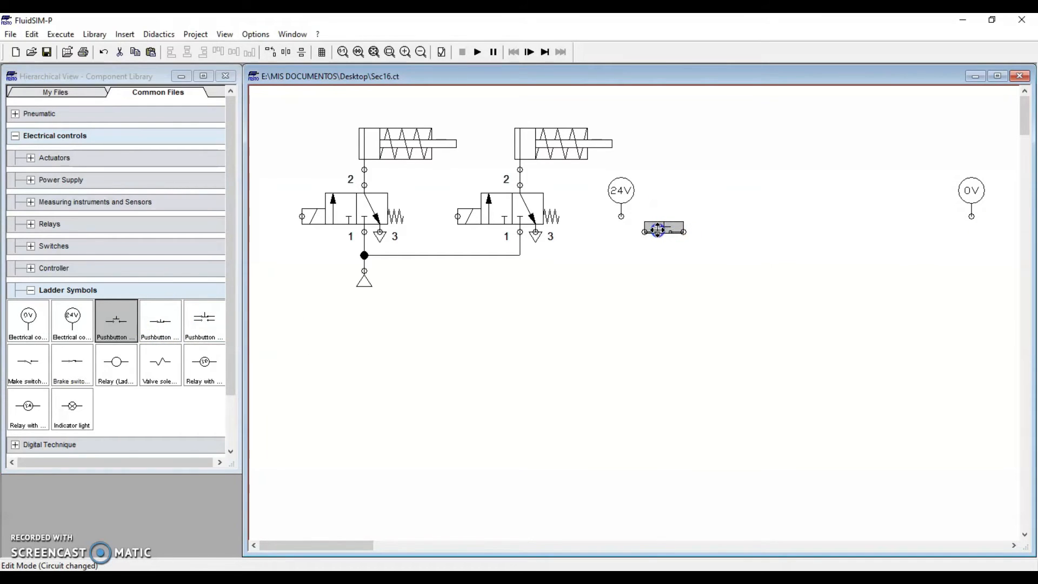
double_click(657, 231)
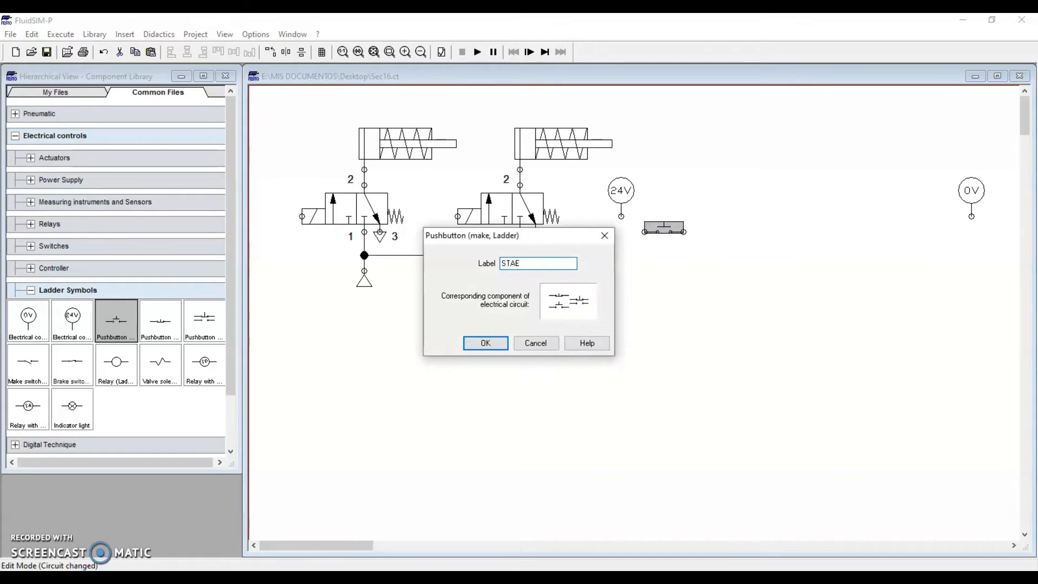
key("Return")
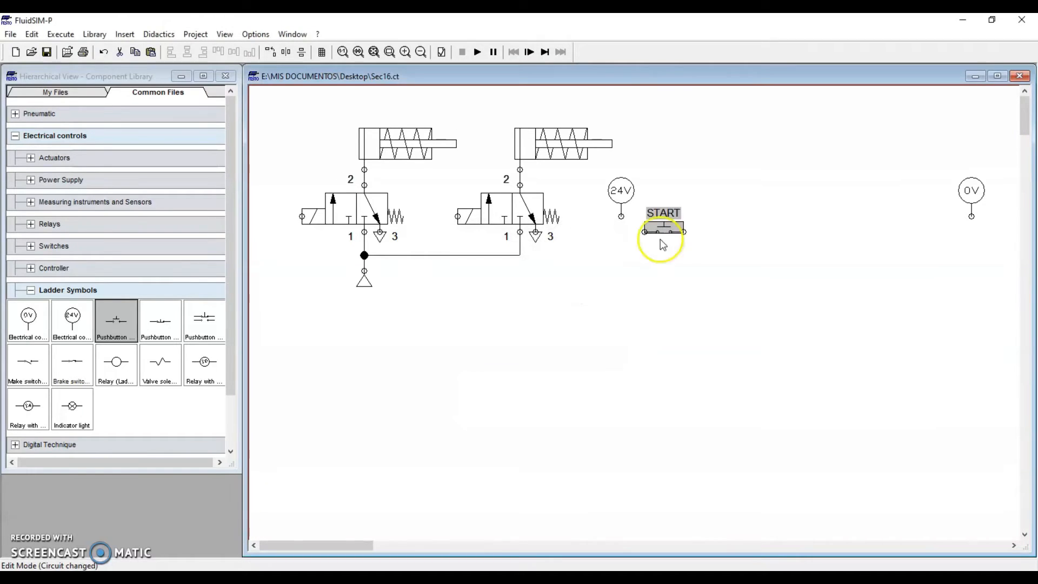
left_click(669, 315)
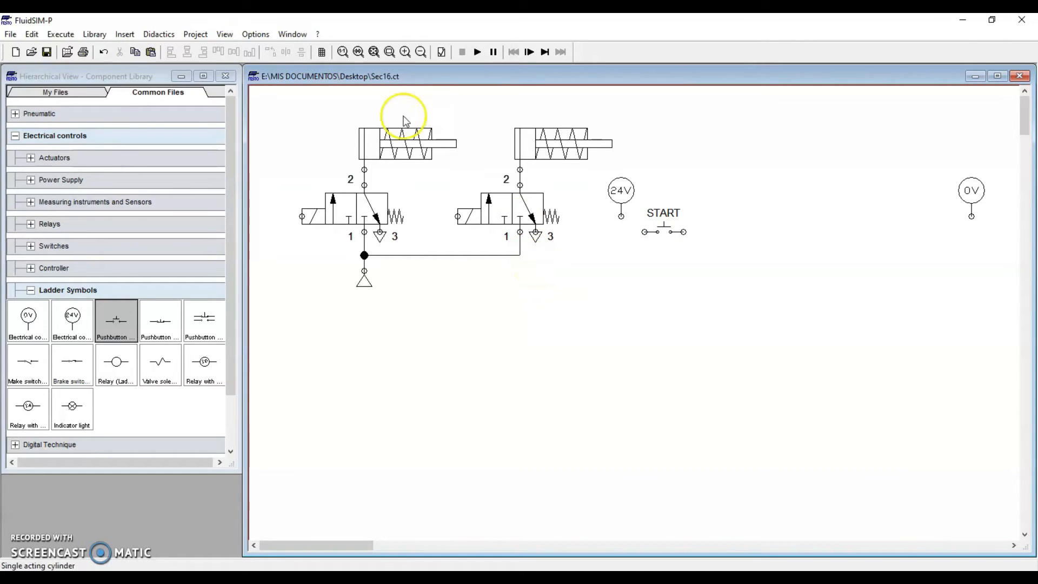
left_click(406, 174)
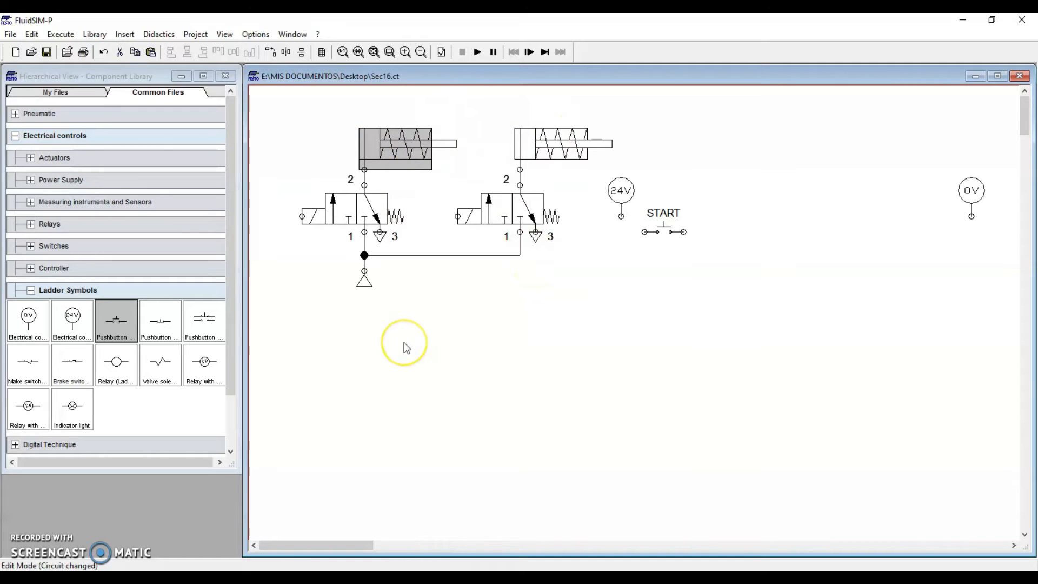
left_click(465, 345)
left_click(669, 228)
left_click(655, 268)
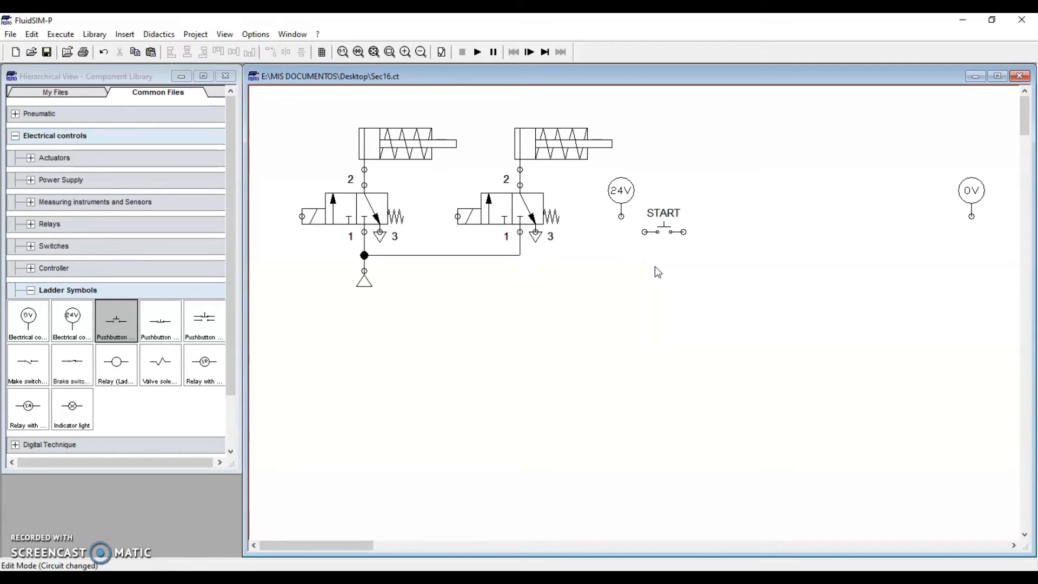
left_click(302, 217)
left_click_drag(365, 272, 365, 255)
Add a ladder relay near the 0V terminal, level with the START pushbutton, and label it R1.
left_click_drag(116, 363, 904, 229)
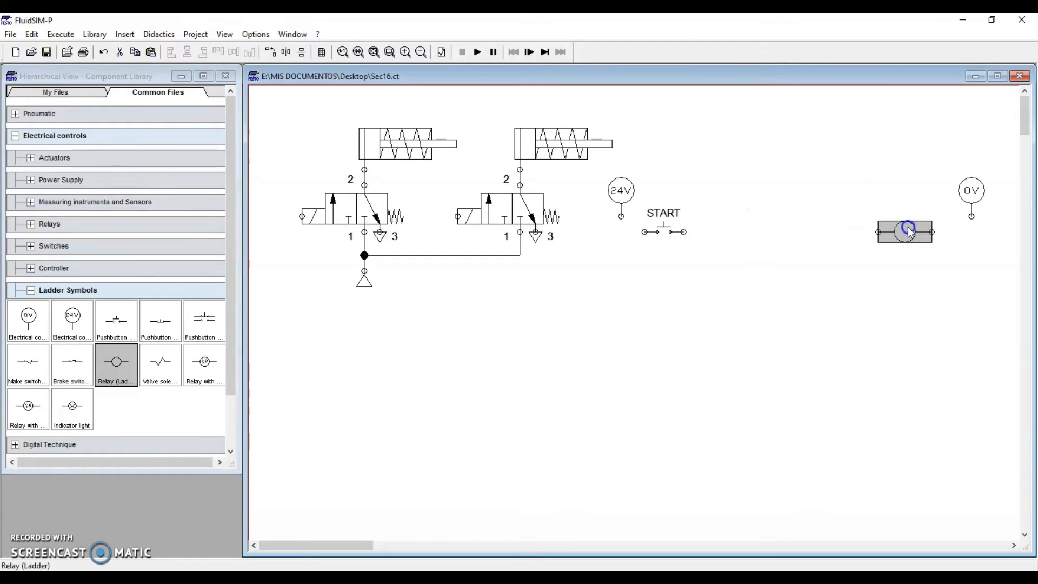
double_click(909, 232)
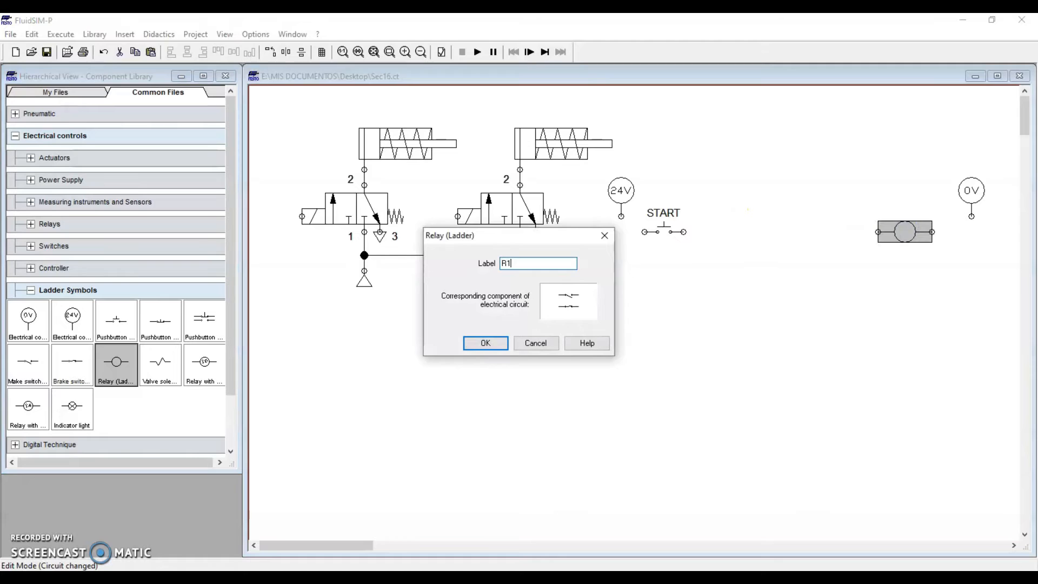
key("Return")
left_click(720, 315)
Wire the first rung from 24V through the START pushbutton and relay R1 to 0V.
left_click_drag(643, 231, 621, 217)
left_click_drag(684, 232, 975, 222)
left_click(891, 279)
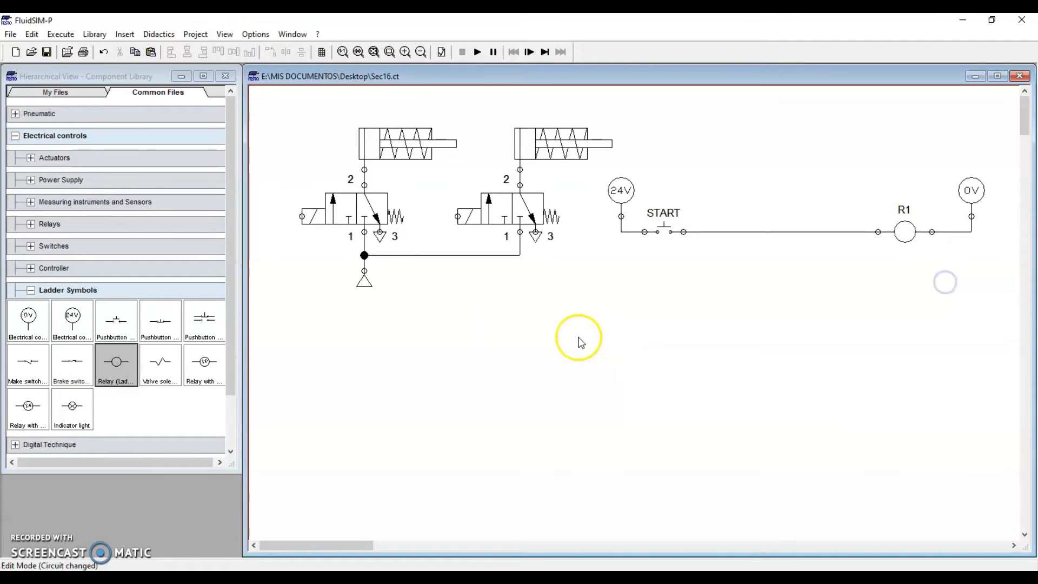
Add a ladder make switch labelled R1 below the START pushbutton and wire it in parallel with START.
left_click_drag(35, 363, 665, 261)
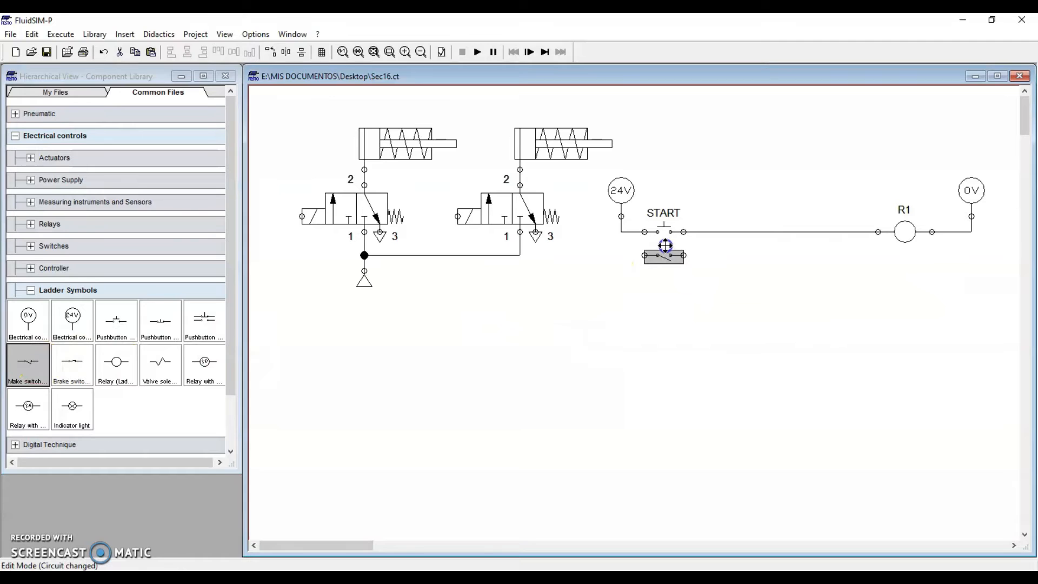
double_click(665, 262)
type("R1")
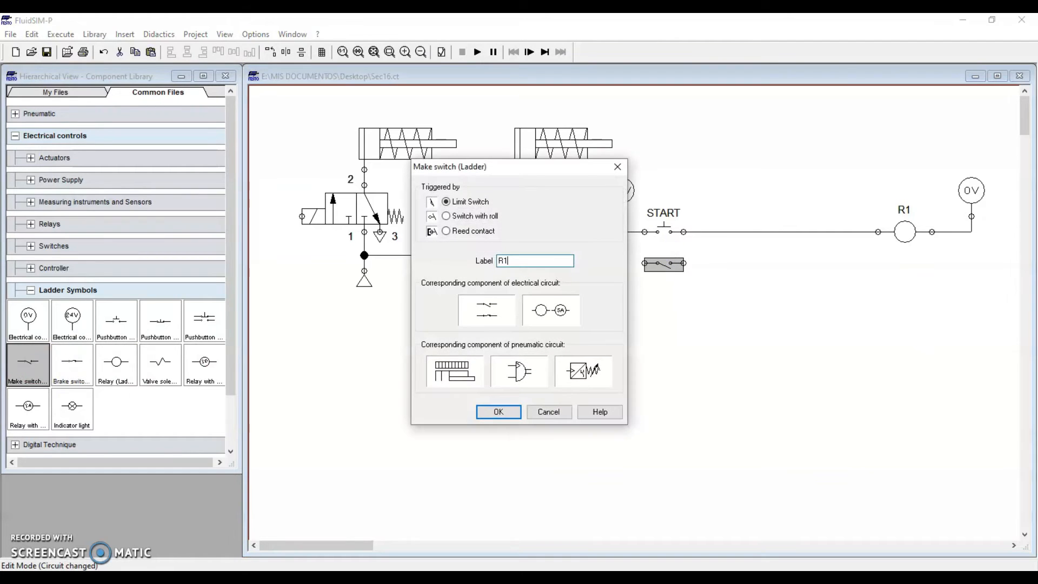
key("Return")
left_click(660, 313)
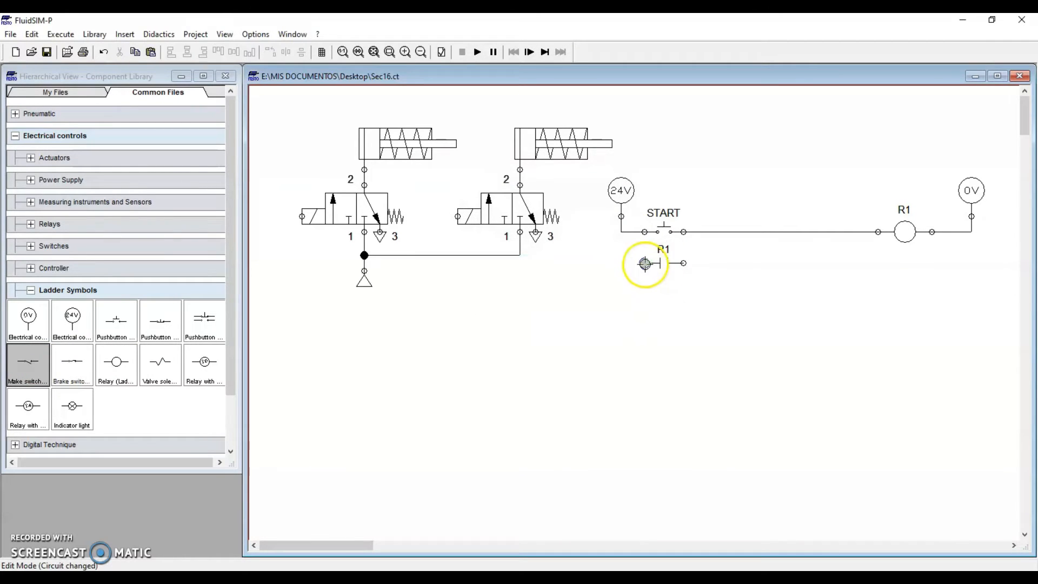
left_click_drag(683, 262, 713, 232)
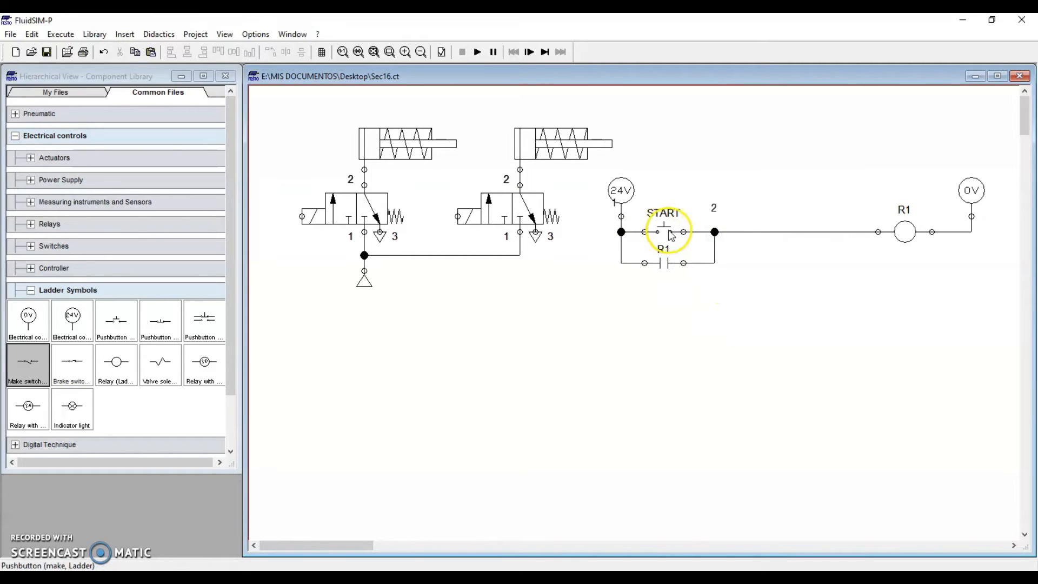
left_click(914, 234)
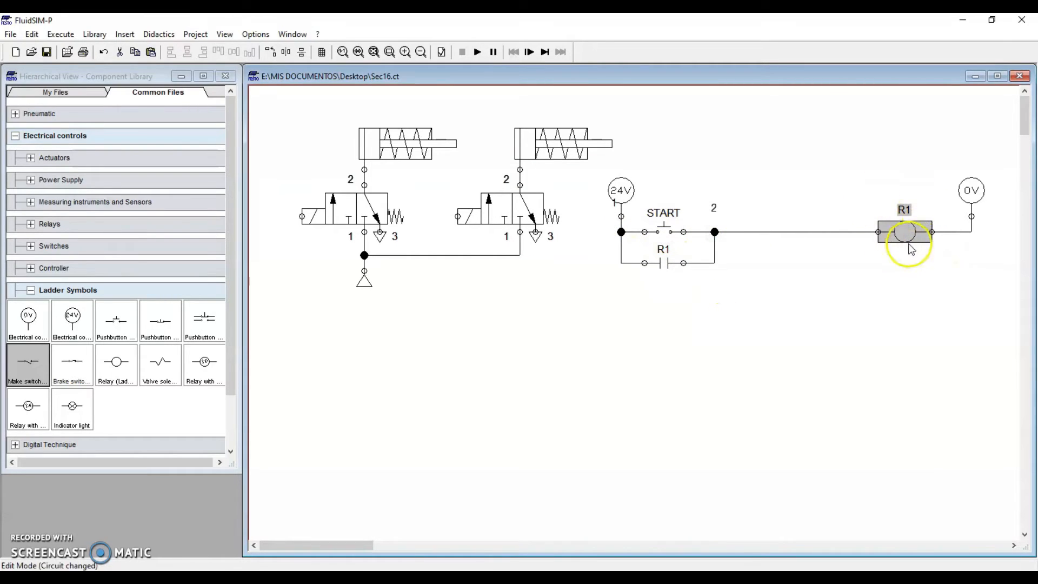
left_click(841, 278)
left_click(663, 228)
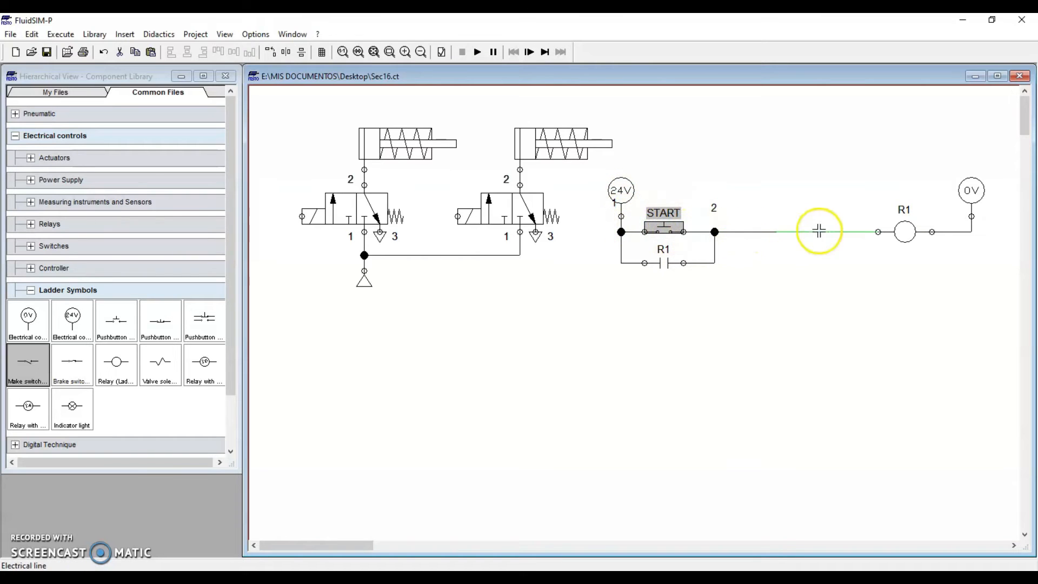
left_click(890, 232)
left_click(663, 262)
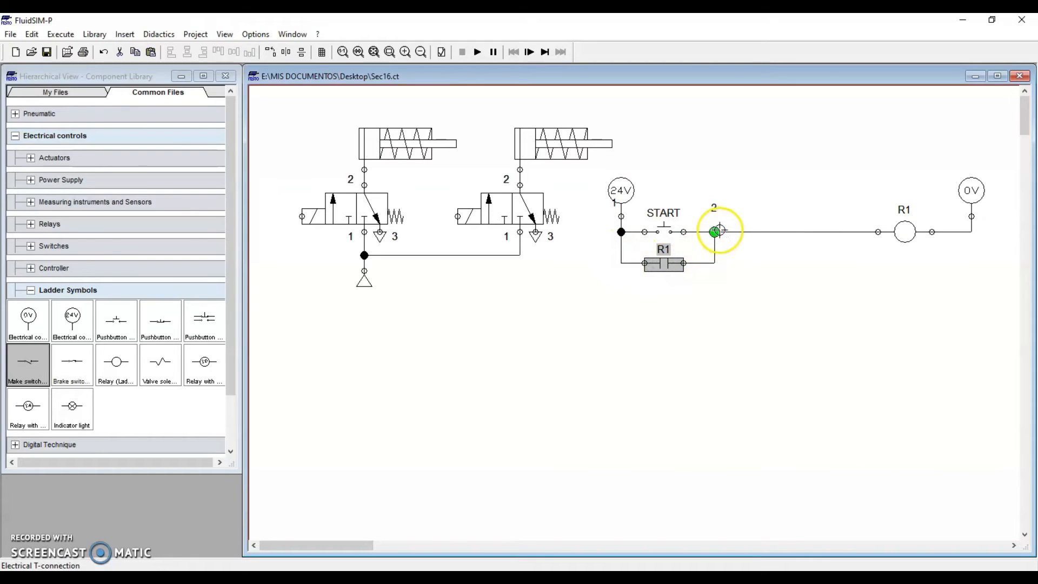
left_click(894, 233)
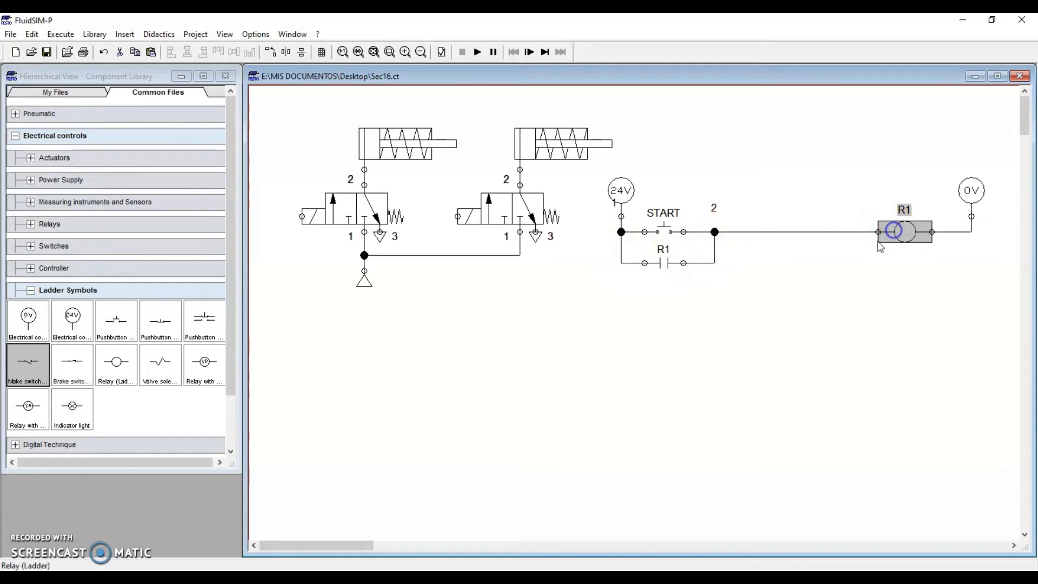
left_click(664, 230)
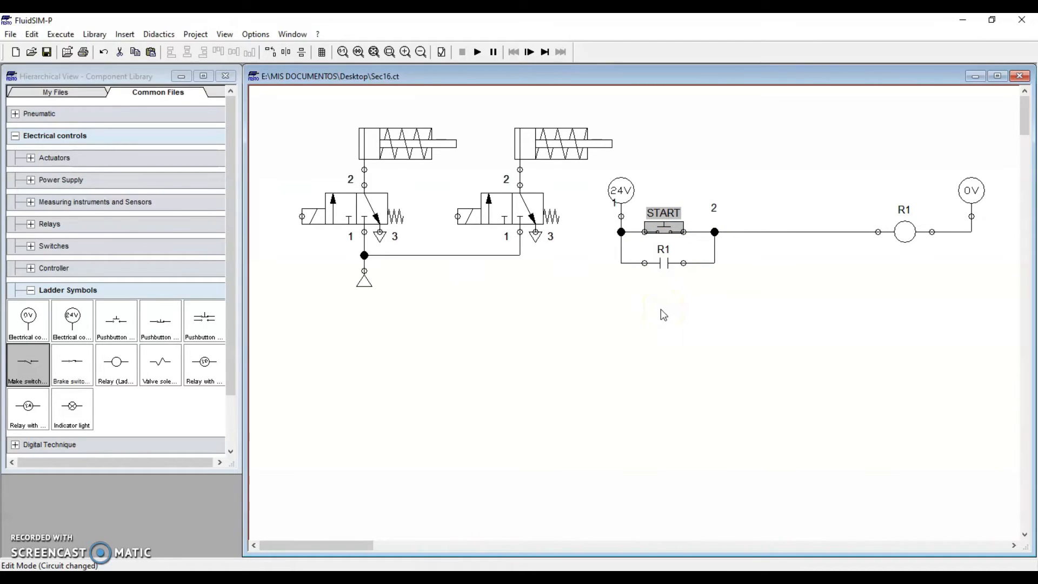
Add another ladder make switch below the parallel R1 contact and label it R1.
left_click_drag(43, 370, 672, 295)
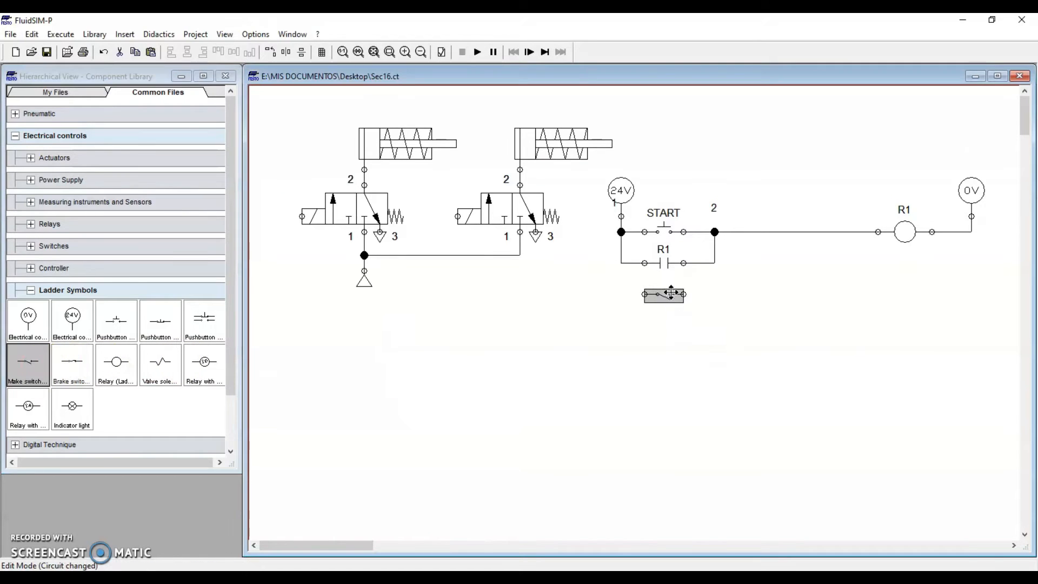
double_click(670, 295)
type("R1")
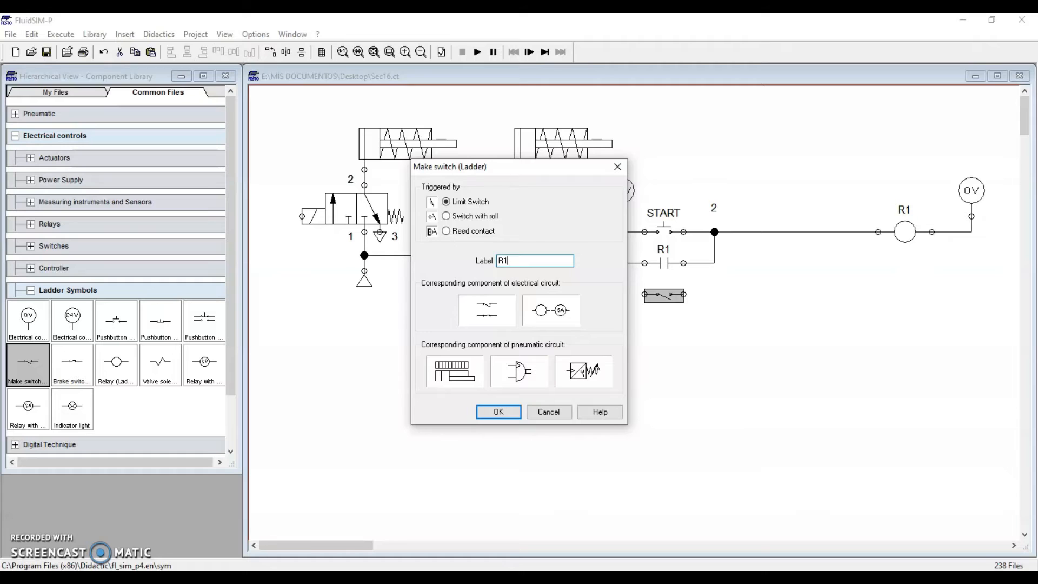
key("Return")
left_click(299, 366)
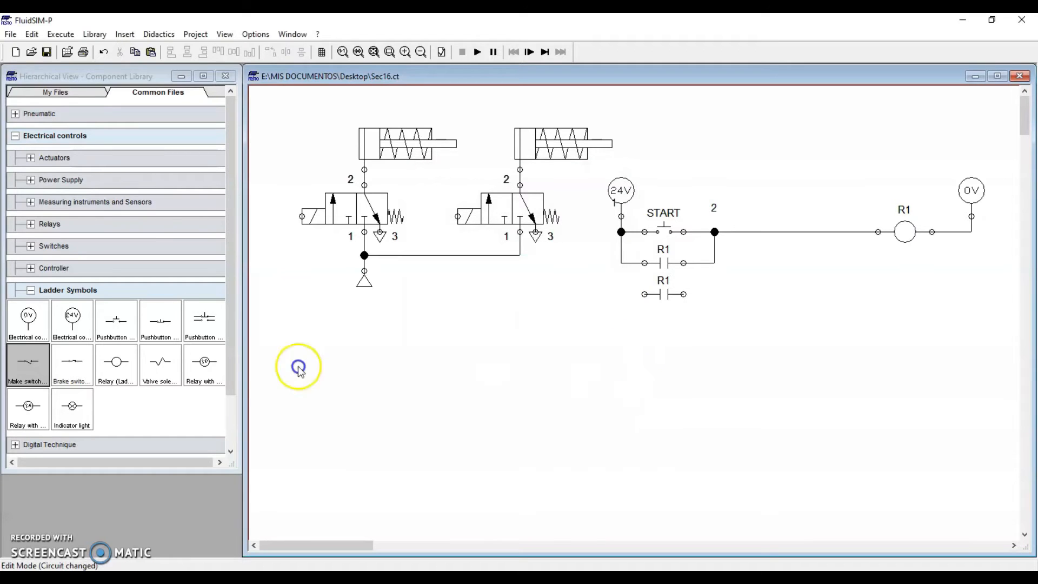
Add a valve solenoid labelled S1 below relay R1 and wire it in series with the lowest R1 contact between 24V and 0V.
left_click_drag(154, 377, 900, 293)
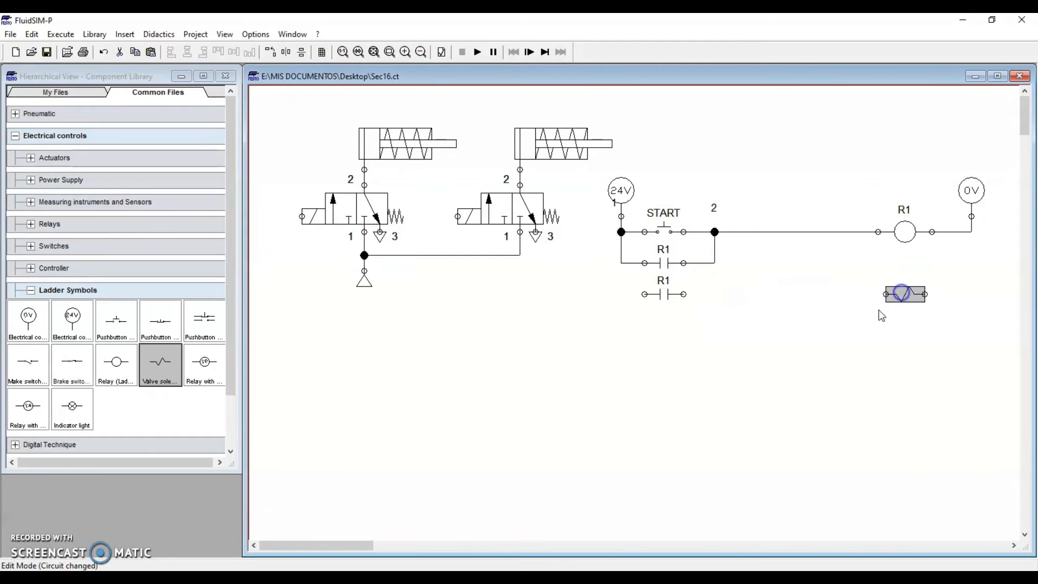
left_click(850, 326)
left_click_drag(621, 263, 620, 262)
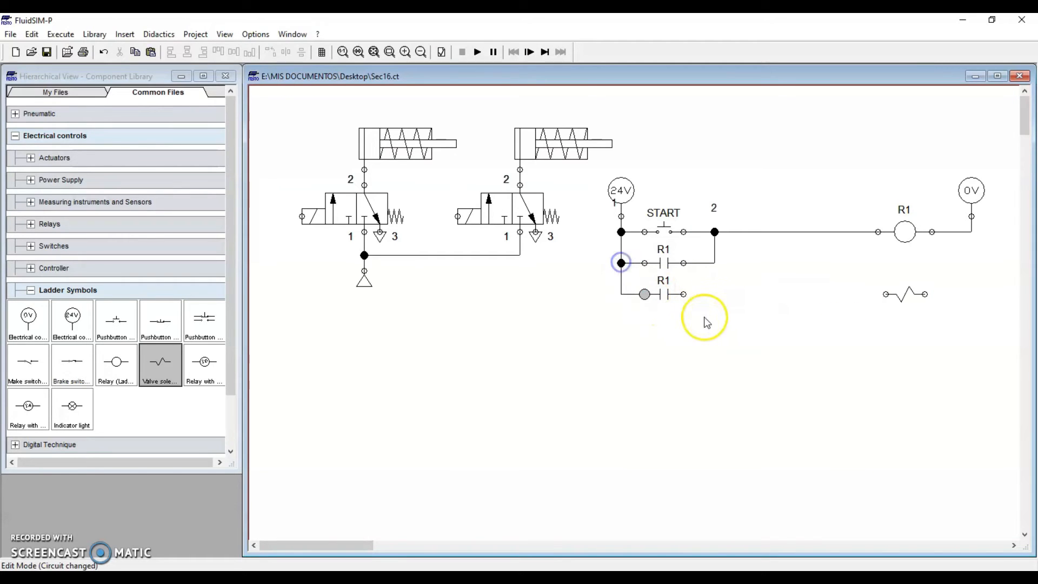
left_click_drag(879, 294, 880, 294)
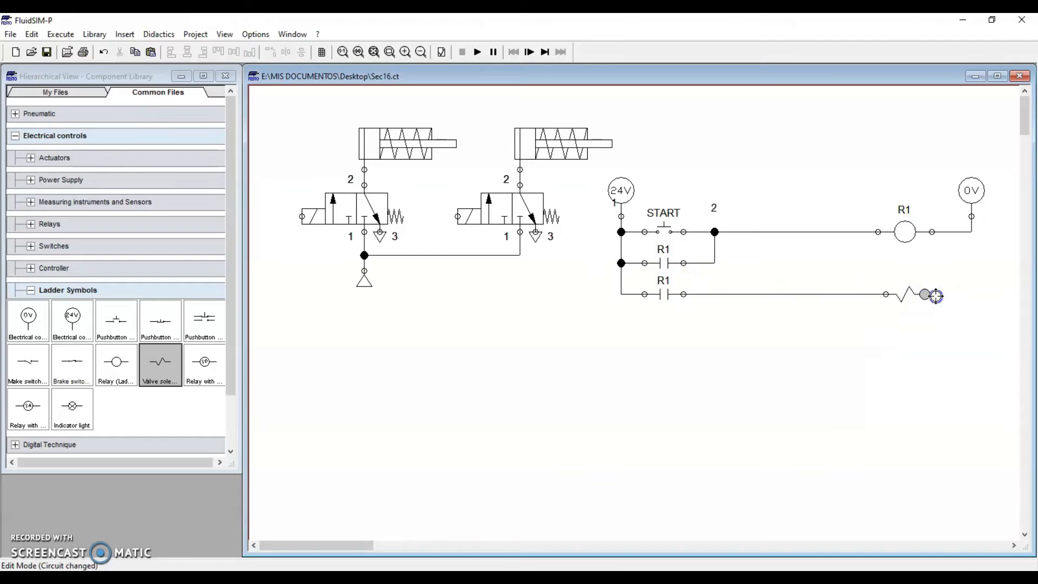
left_click_drag(971, 232, 971, 232)
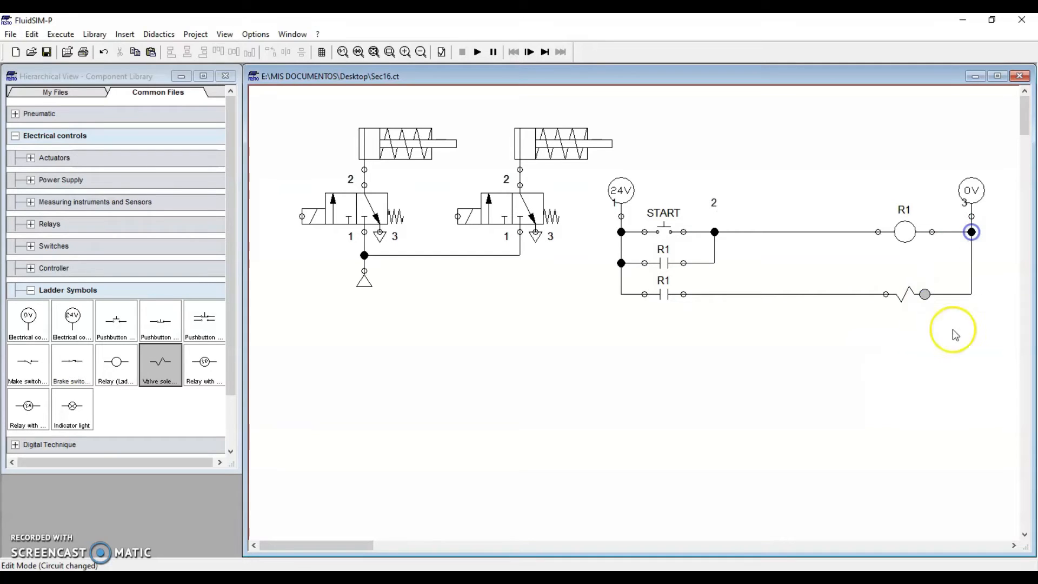
double_click(906, 301)
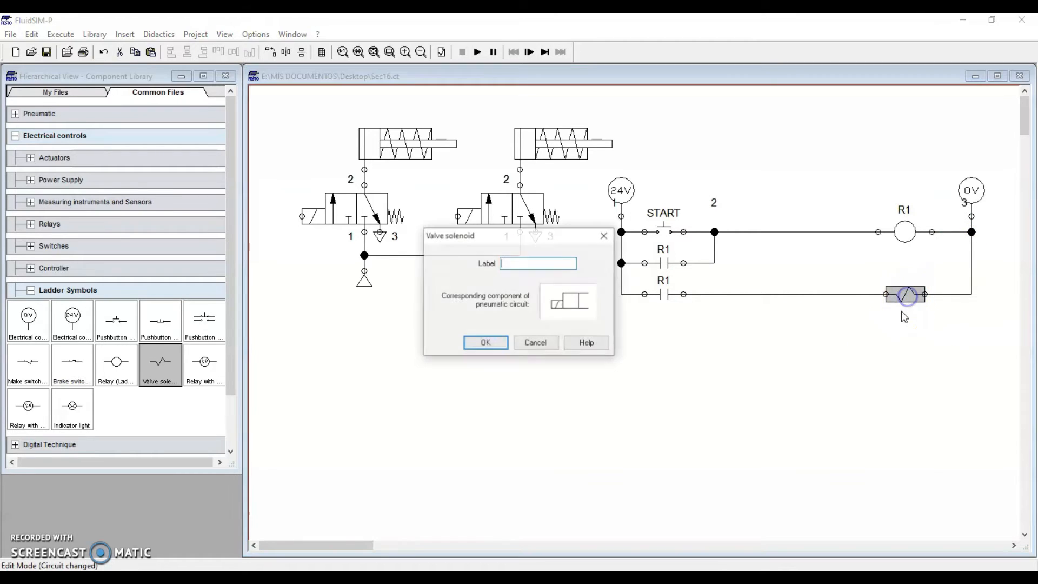
key("Return")
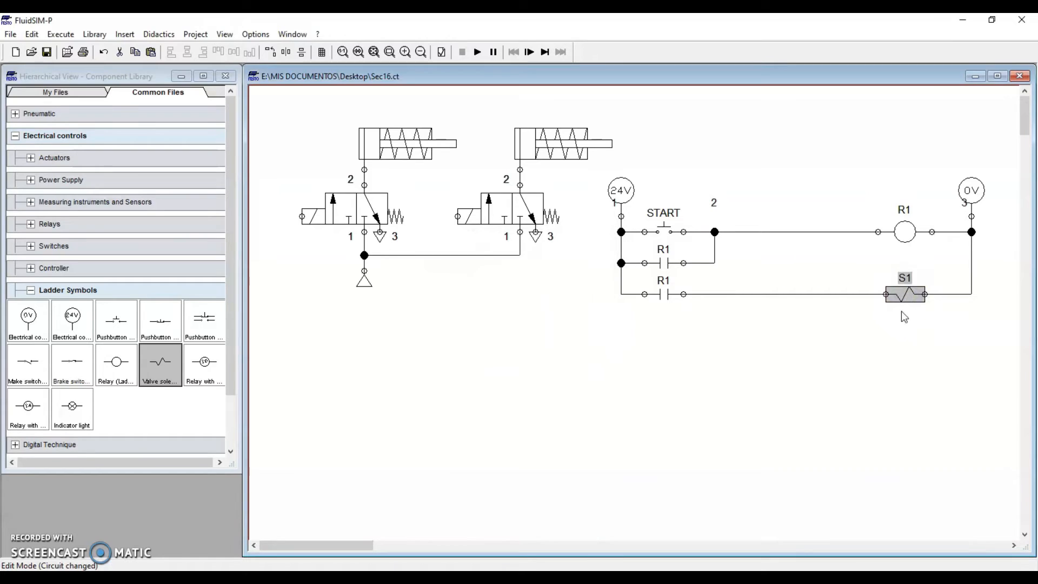
Label the solenoid connection of the first cylinder's 3/2 valve S1.
left_click(852, 377)
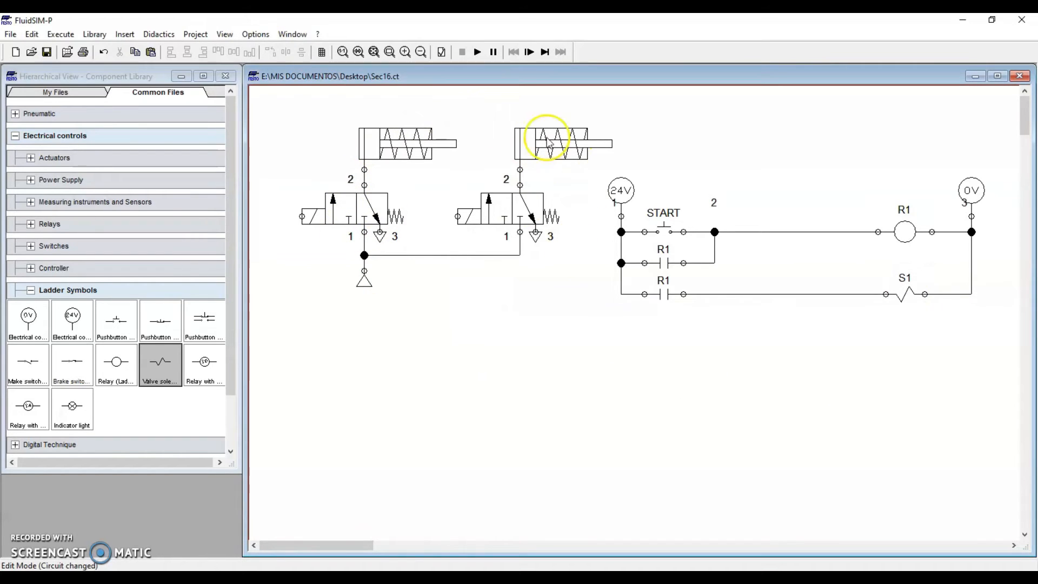
double_click(302, 217)
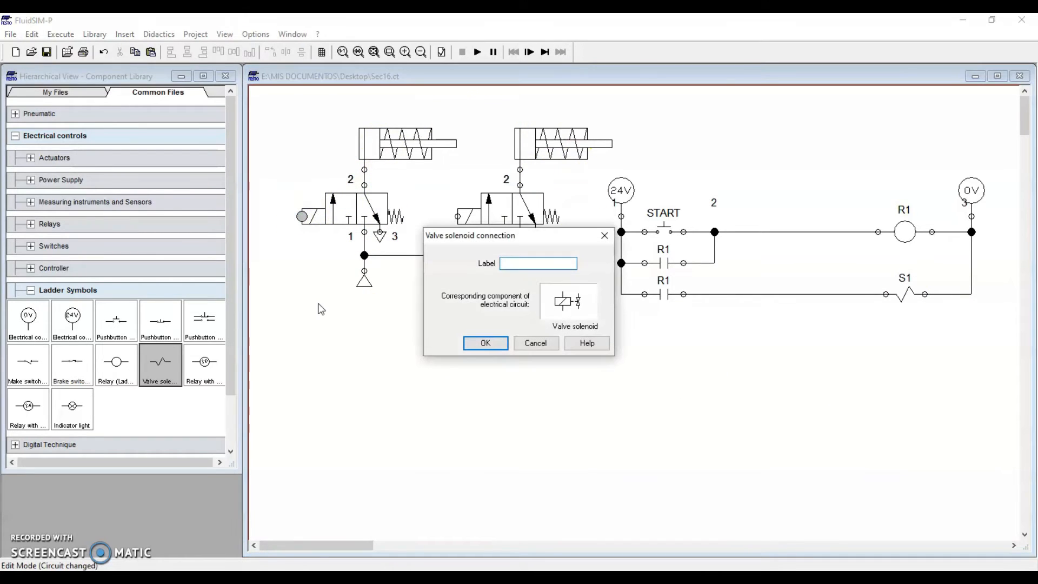
type("S1")
key("Return")
left_click(401, 374)
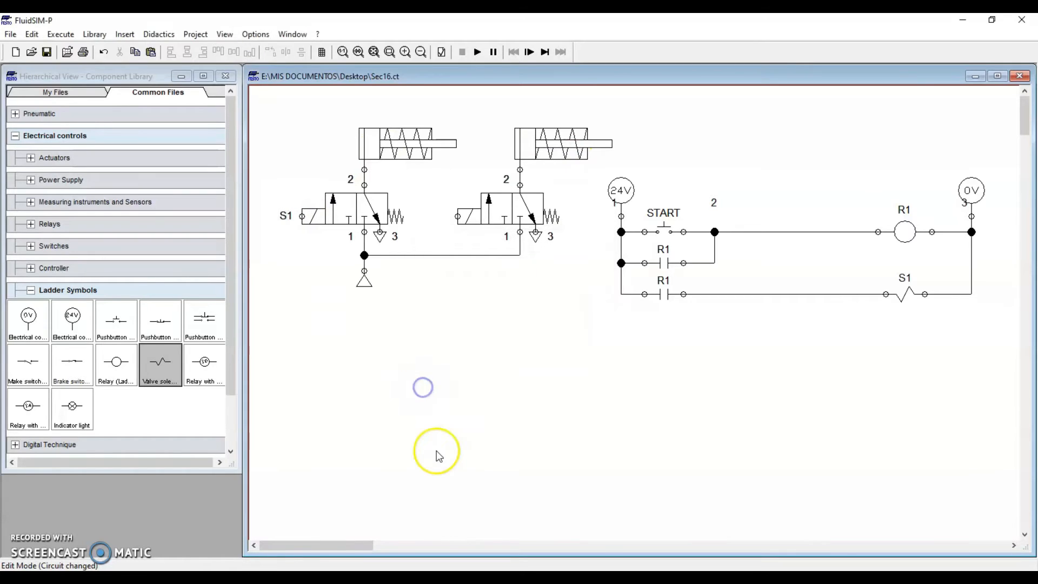
Trace the control sequence from START through relay R1 and its two contacts to solenoid S1 and the first cylinder.
left_click_drag(596, 164, 344, 541)
left_click(471, 449)
left_click(667, 225)
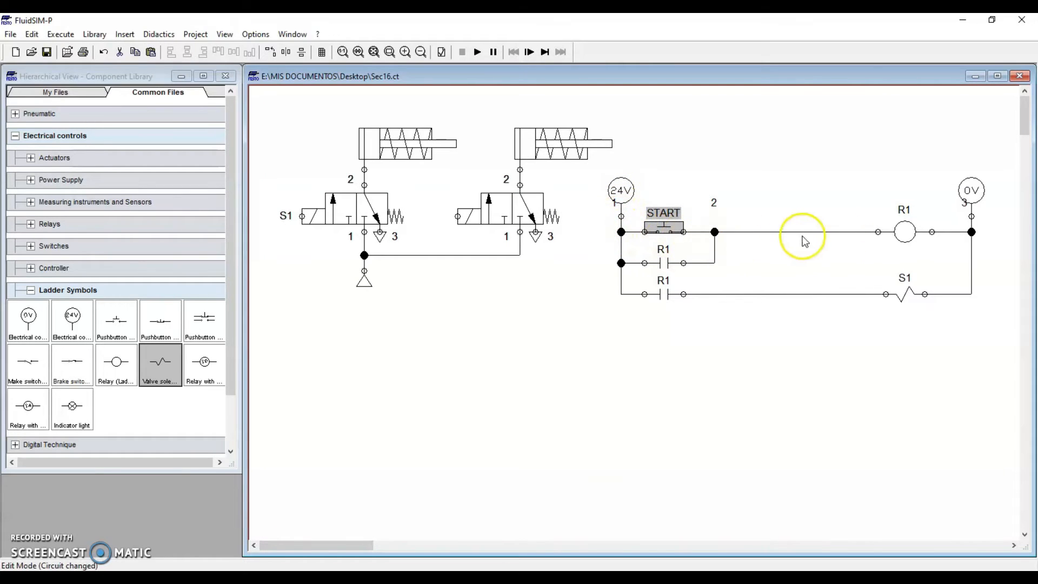
left_click(905, 234)
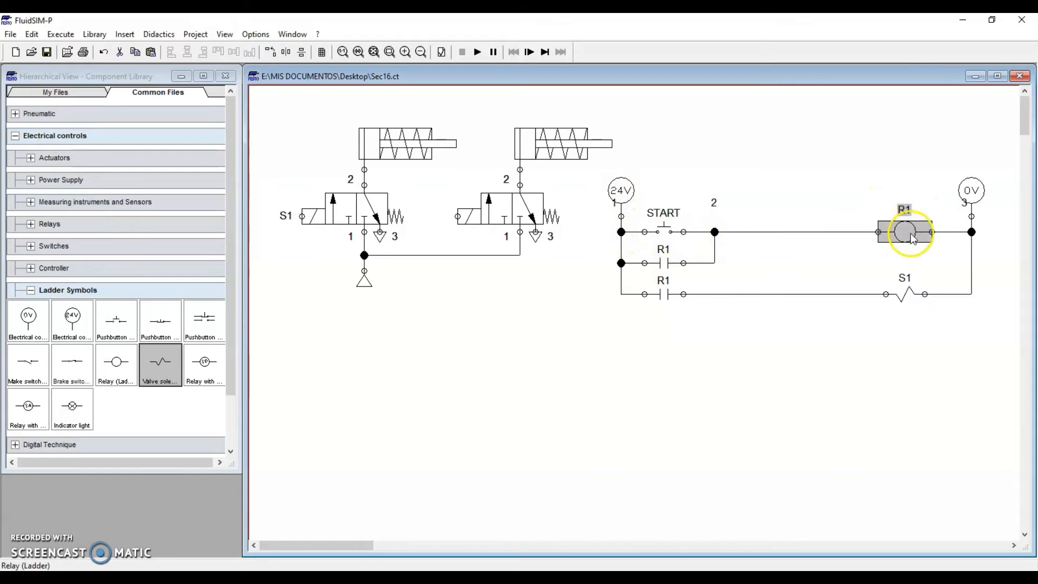
left_click(666, 263)
left_click(664, 293)
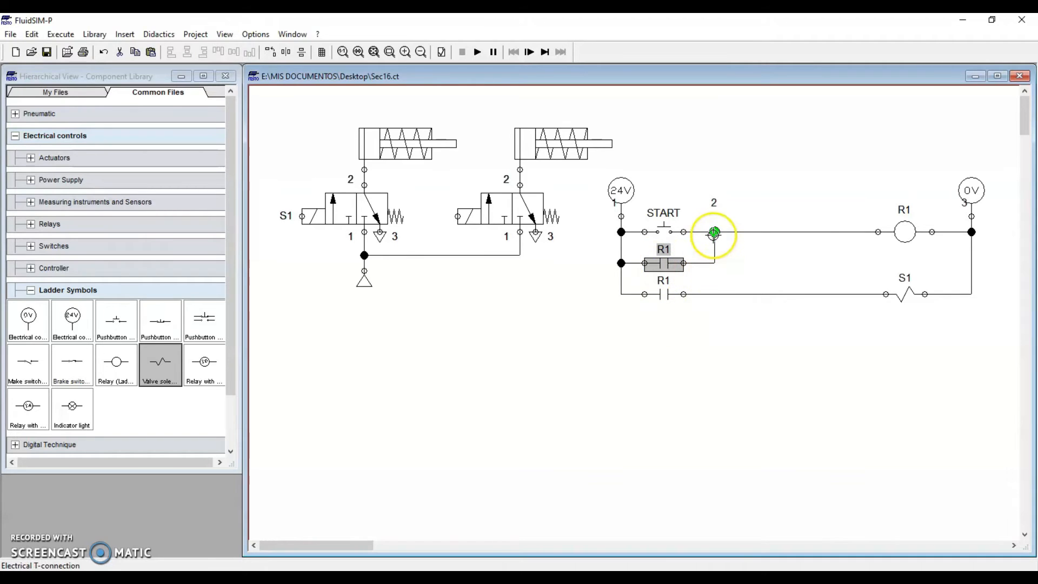
left_click(902, 238)
left_click(660, 232)
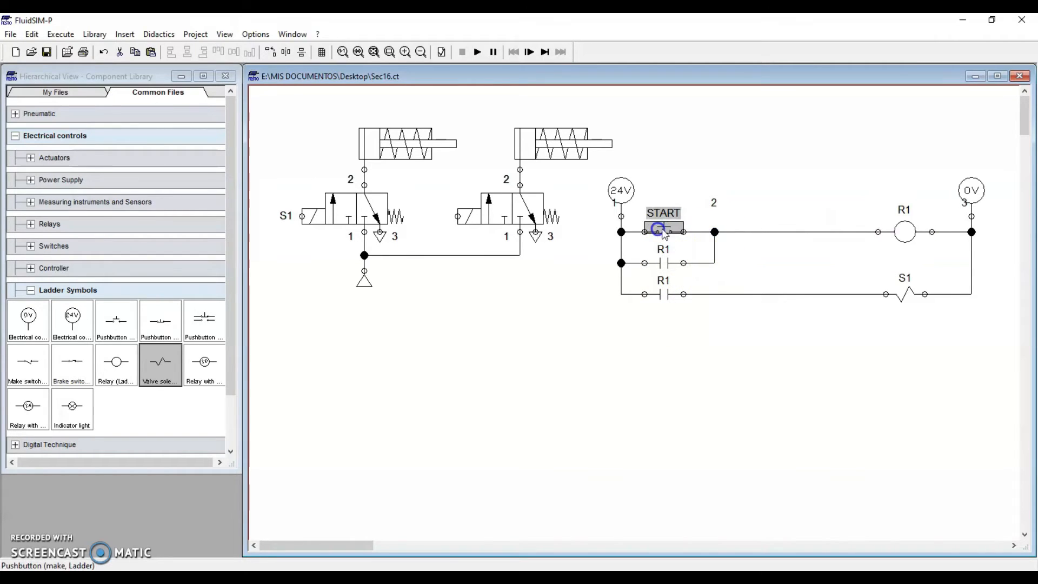
left_click(664, 296)
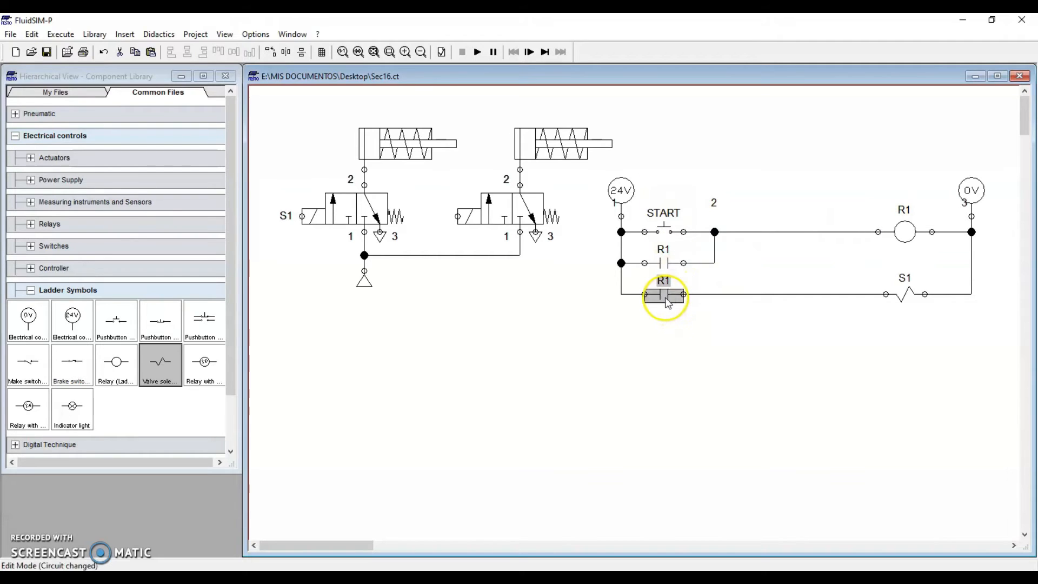
left_click(905, 296)
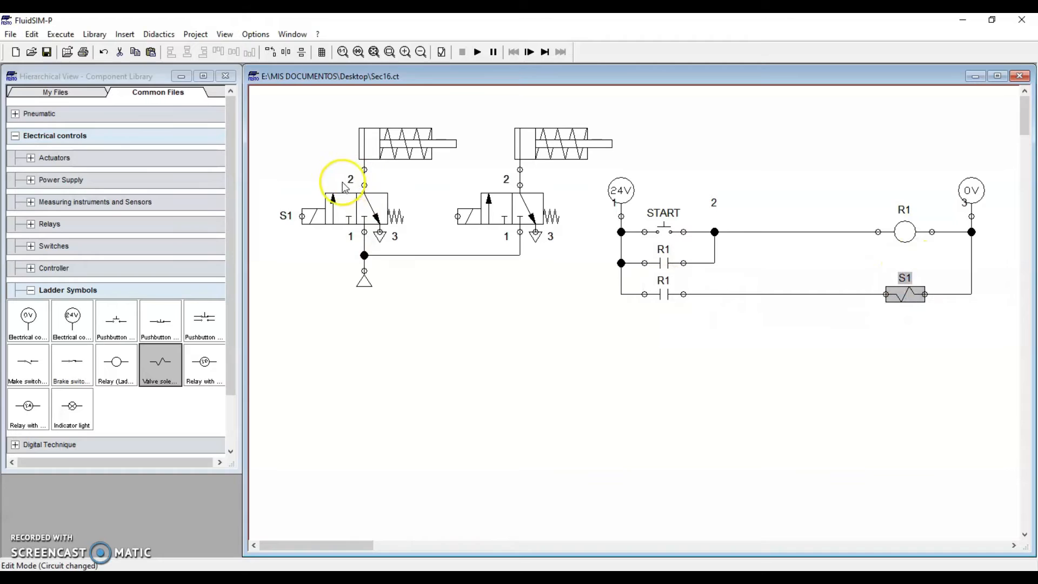
left_click(362, 142)
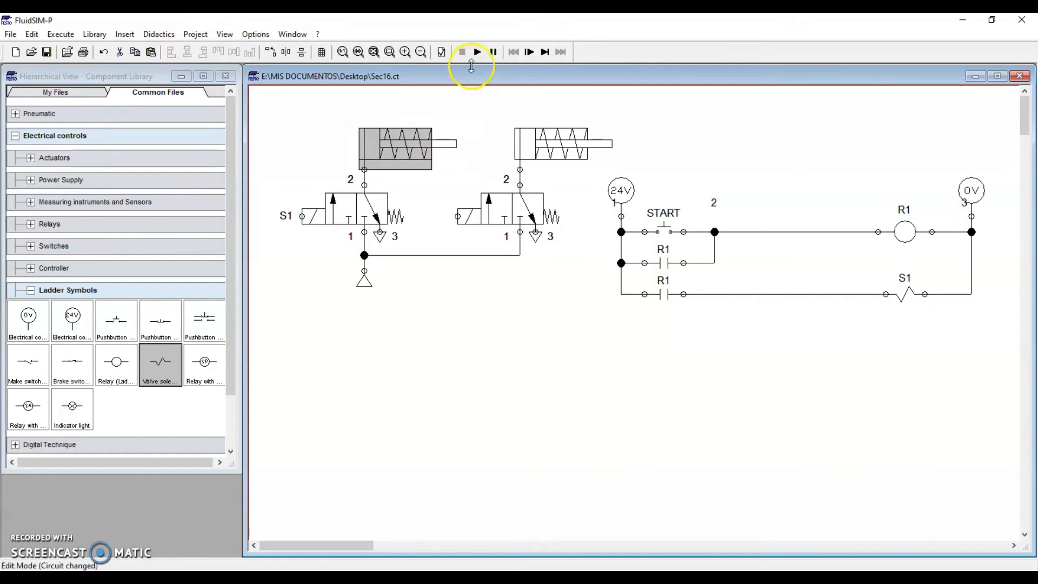
left_click(468, 108)
Simulate the circuit, actuate the START pushbutton to test the first cylinder, and stop the simulation.
left_click(477, 58)
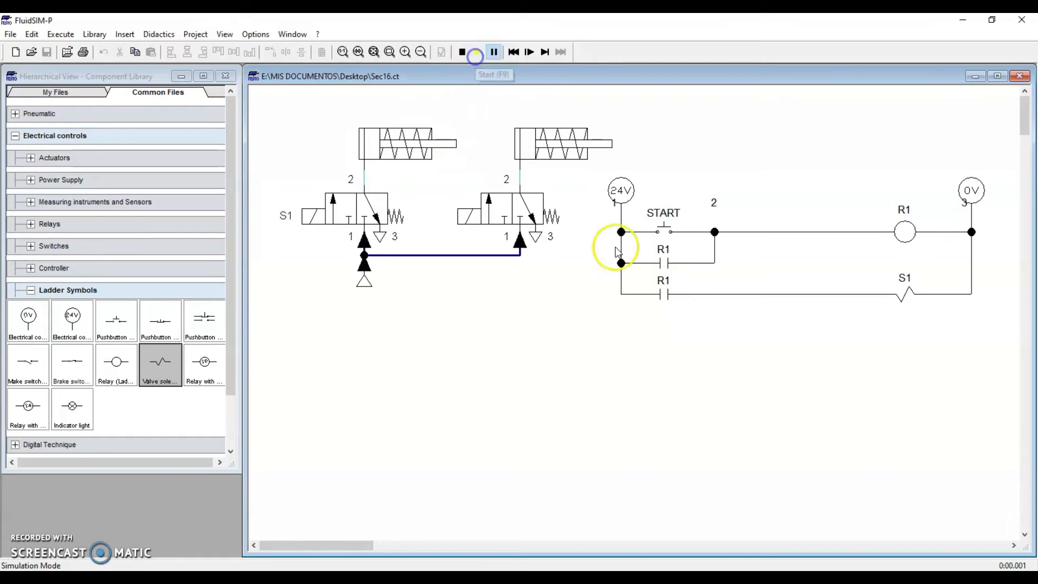
left_click(665, 224)
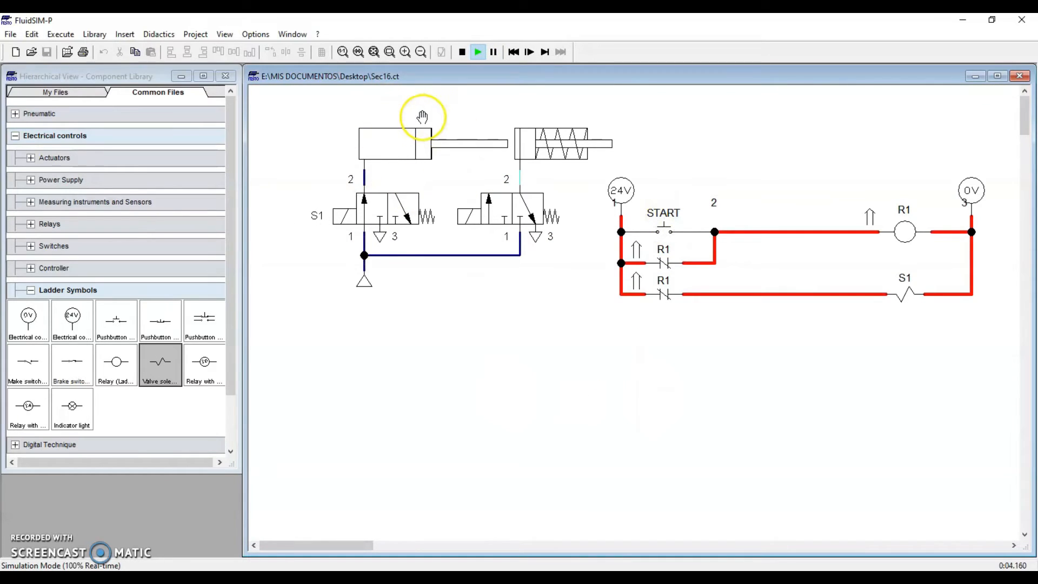
left_click(462, 53)
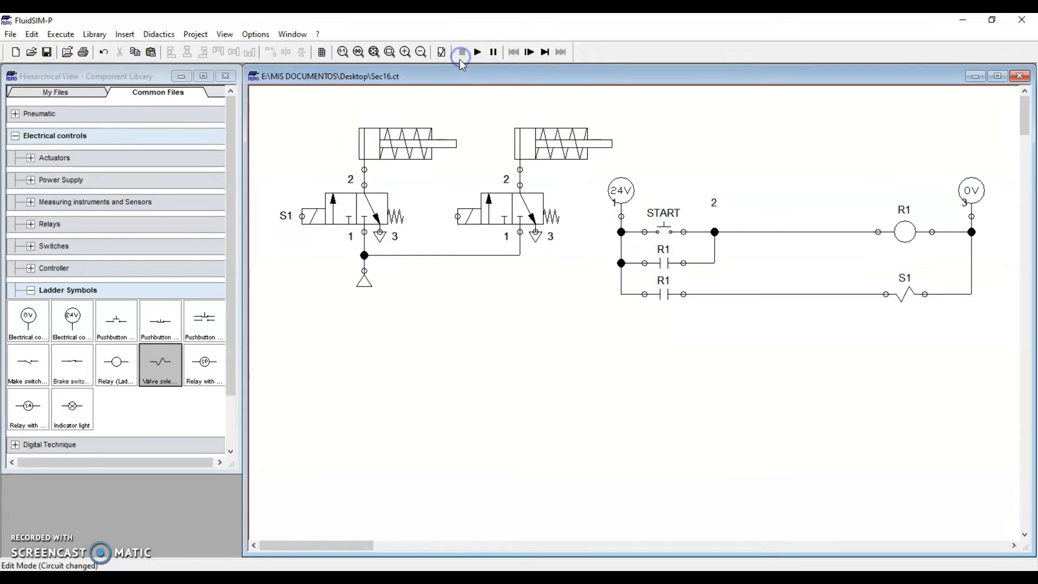
Label the solenoid connection of the second cylinder's 3/2 valve S2.
left_click(45, 540)
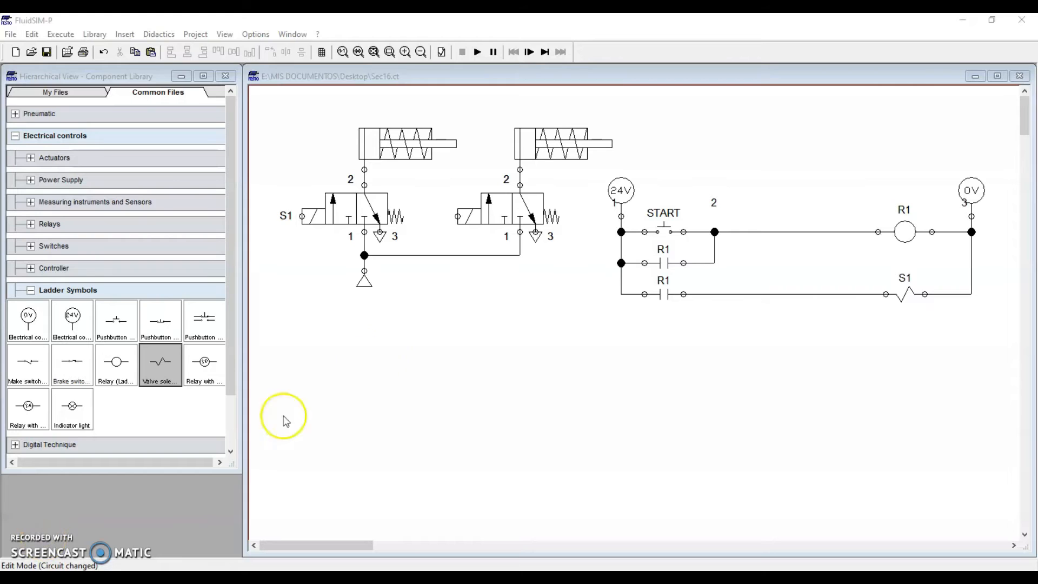
left_click(518, 144)
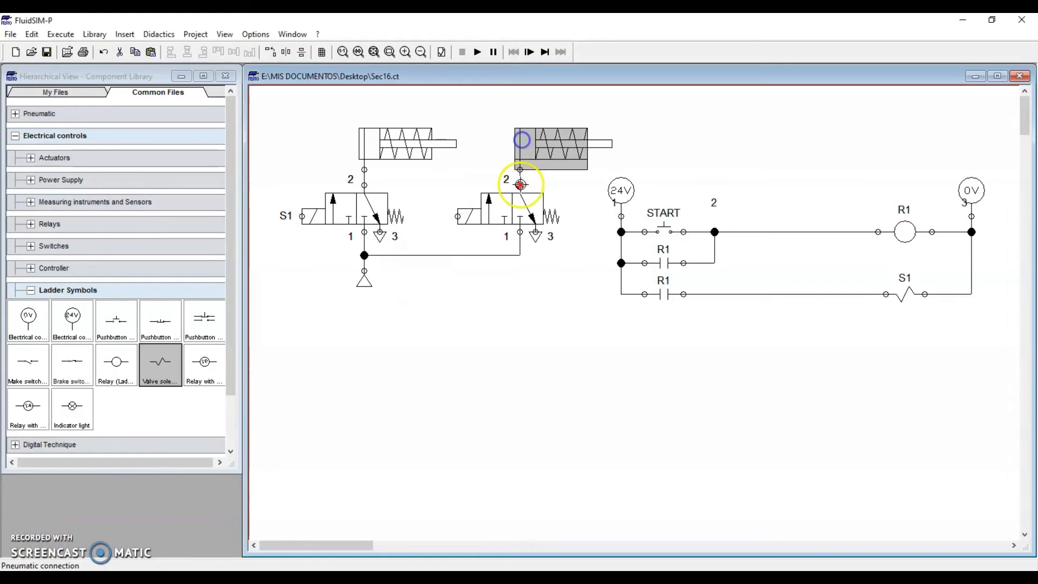
left_click(547, 352)
left_click(548, 153)
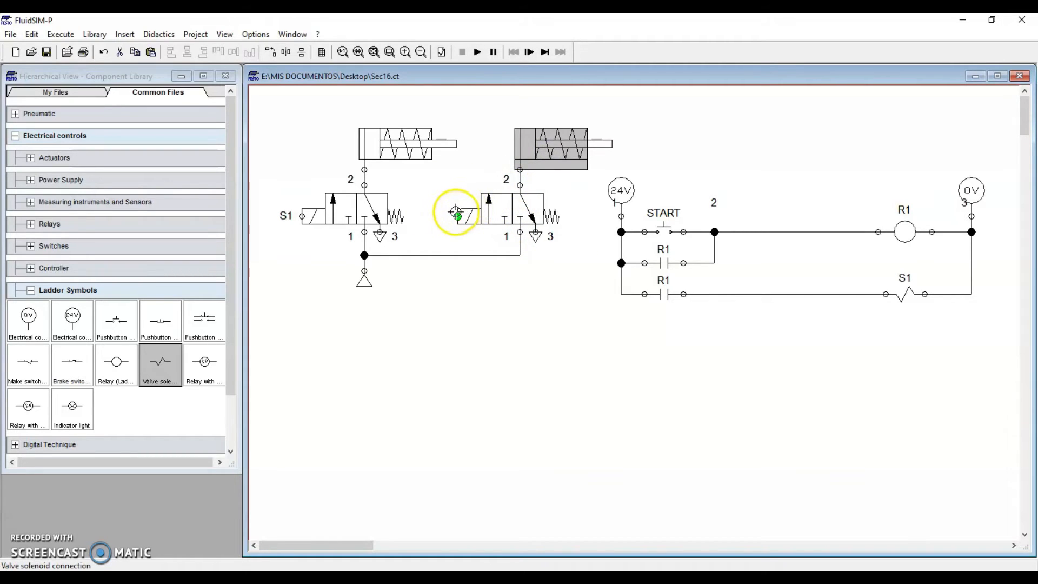
double_click(458, 217)
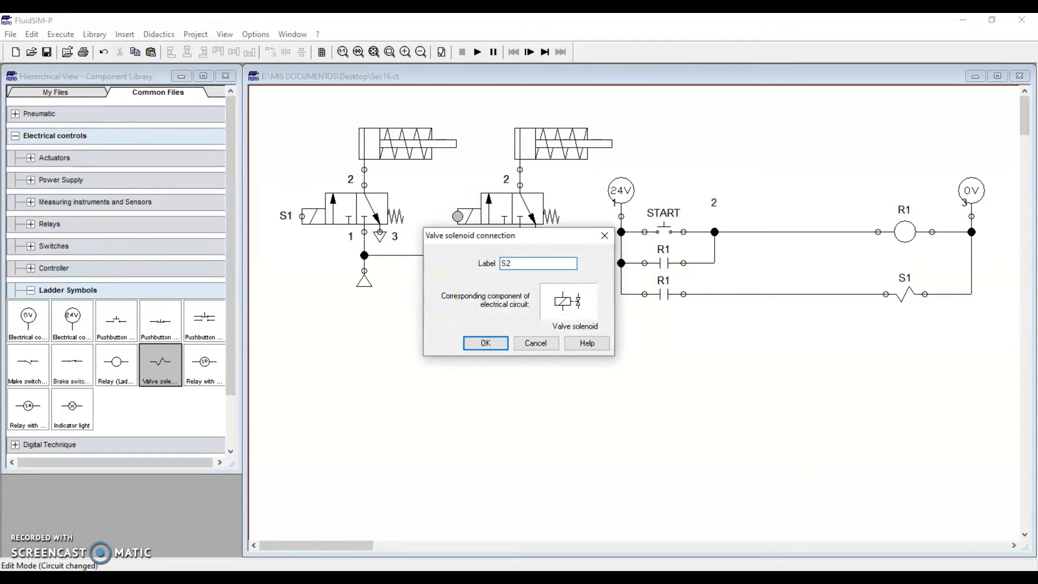
type("S2")
key("Return")
left_click(429, 316)
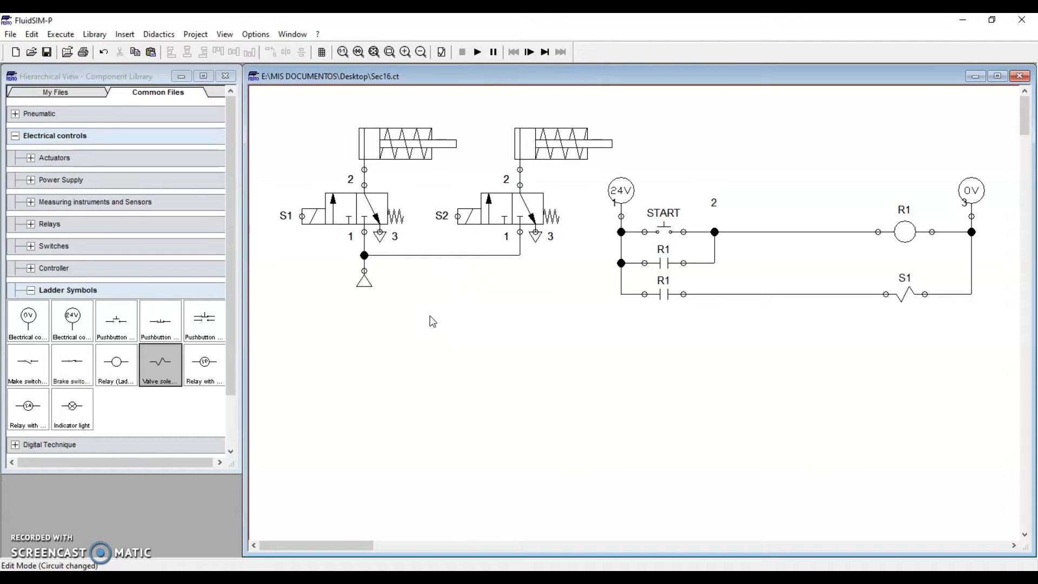
Add an actuating label FCA2 to the first cylinder with its begin position at 500 mm.
left_click(426, 157)
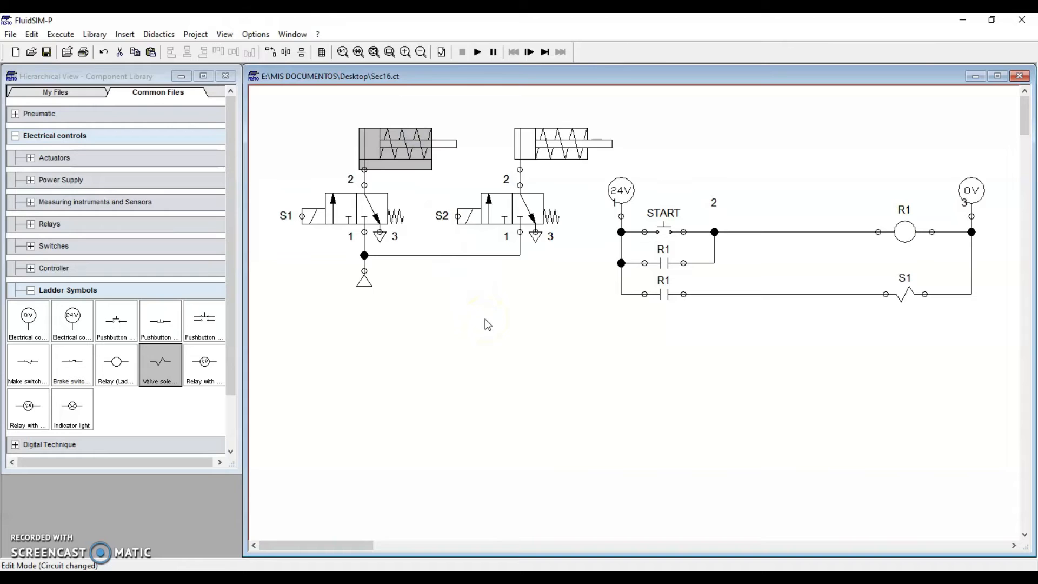
left_click(486, 324)
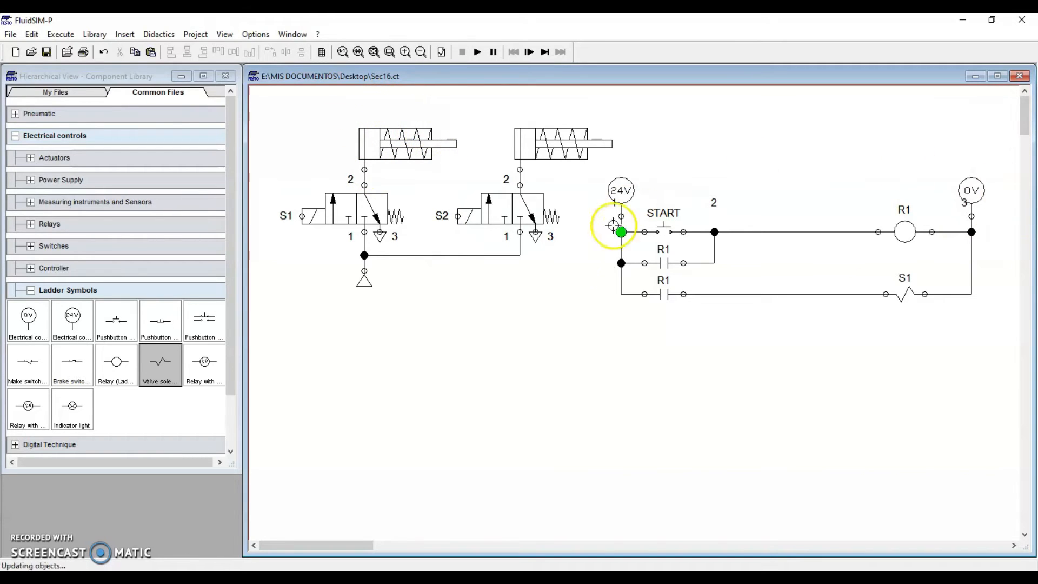
double_click(415, 138)
left_click(570, 168)
left_click(436, 226)
left_click(427, 216)
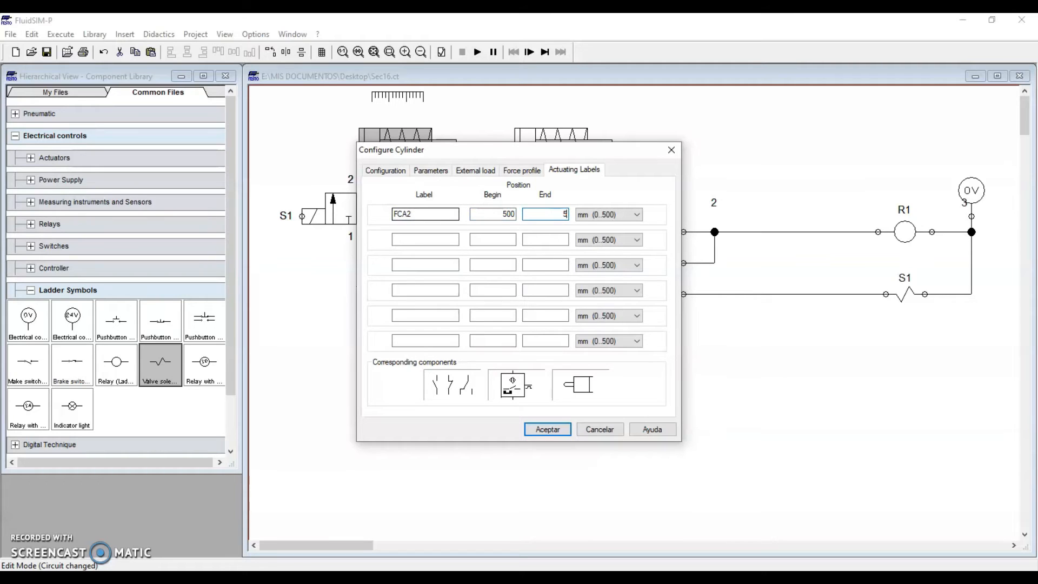
key("Return")
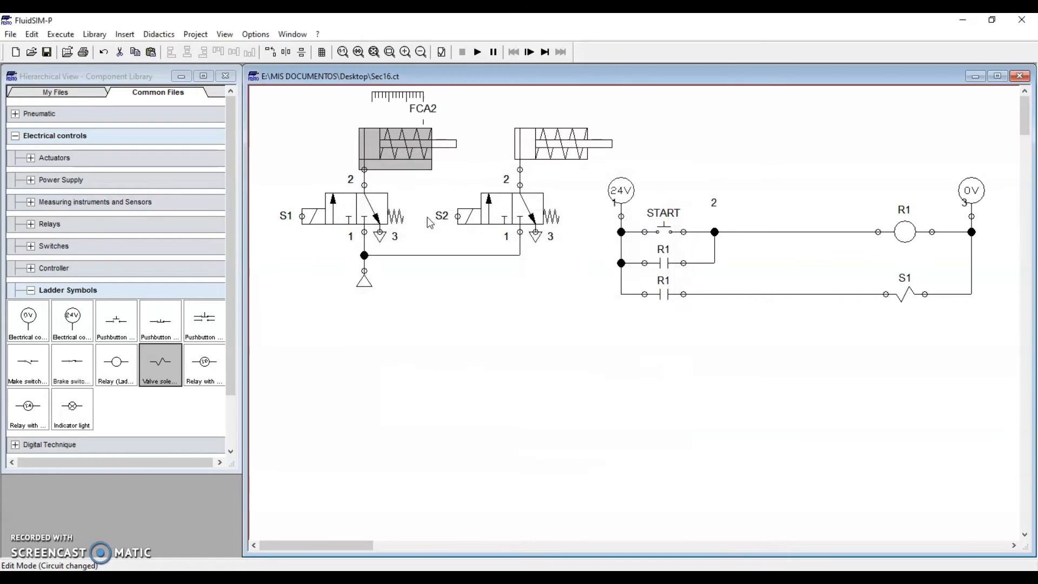
left_click(489, 360)
Add a ladder make switch below the lowest R1 contact and label it FCA2 as a limit switch.
left_click(70, 373)
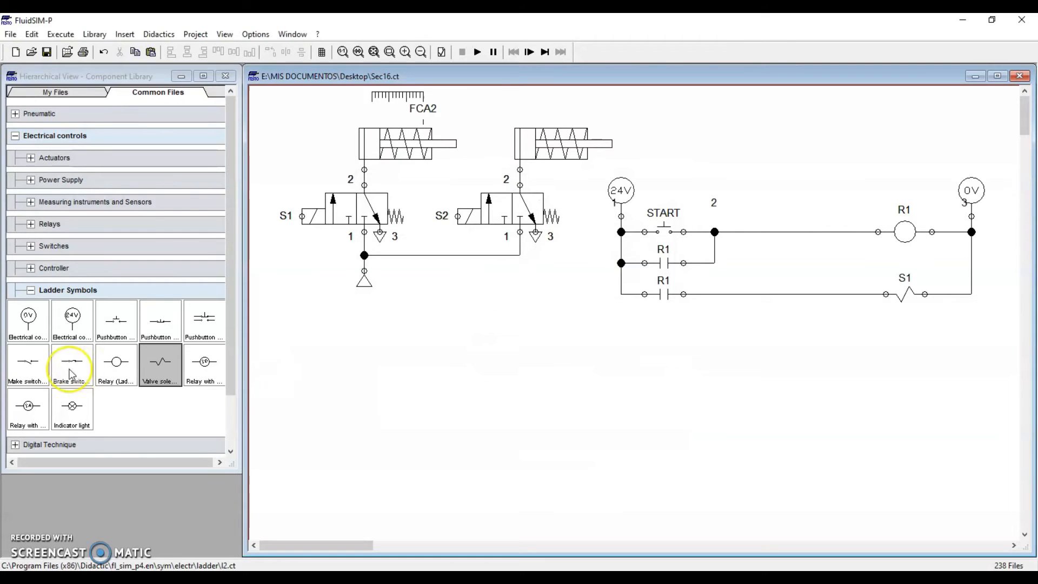
left_click_drag(30, 373, 668, 326)
double_click(669, 323)
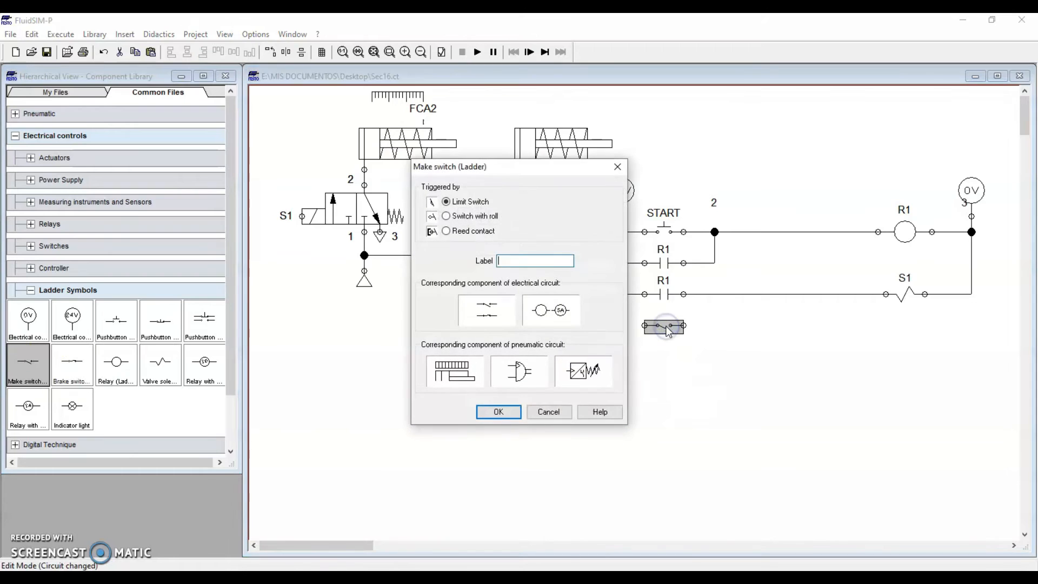
type("F")
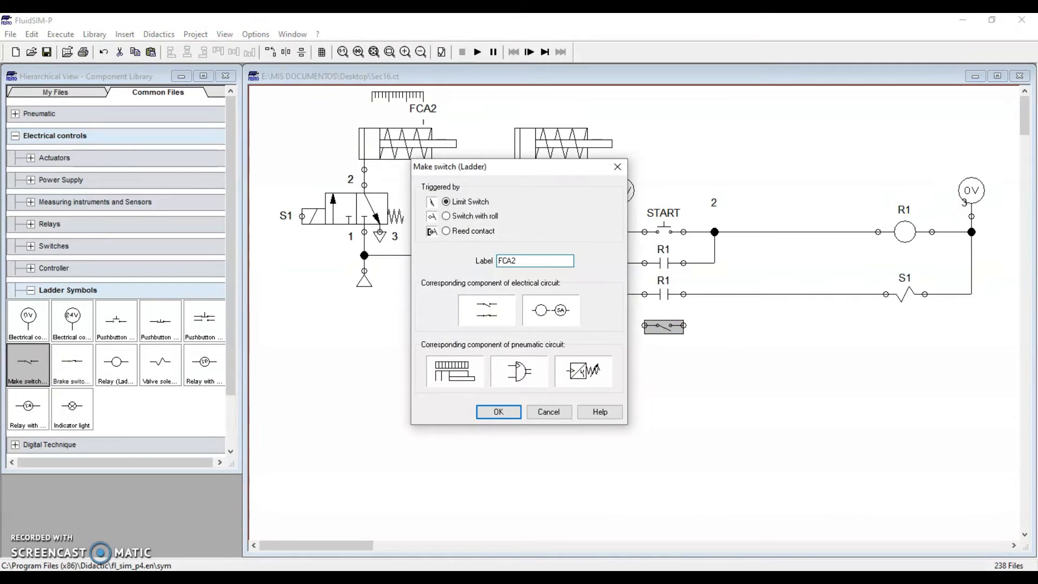
type("CA2")
key("Return")
left_click(667, 379)
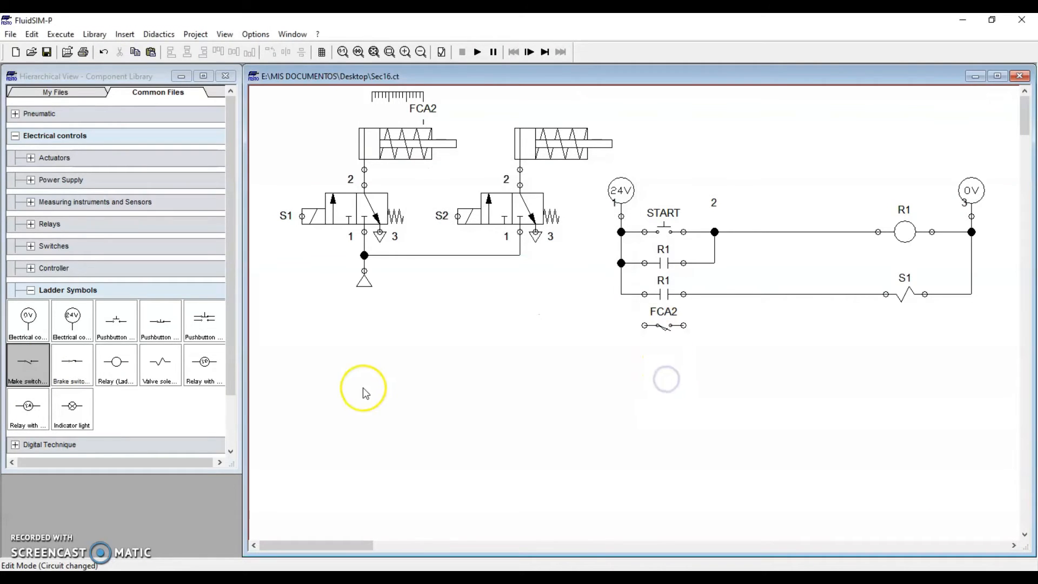
Add a ladder relay labelled R2 below solenoid S1 and wire it in series with FCA2 between 24V and 0V.
left_click_drag(115, 363, 896, 325)
double_click(895, 325)
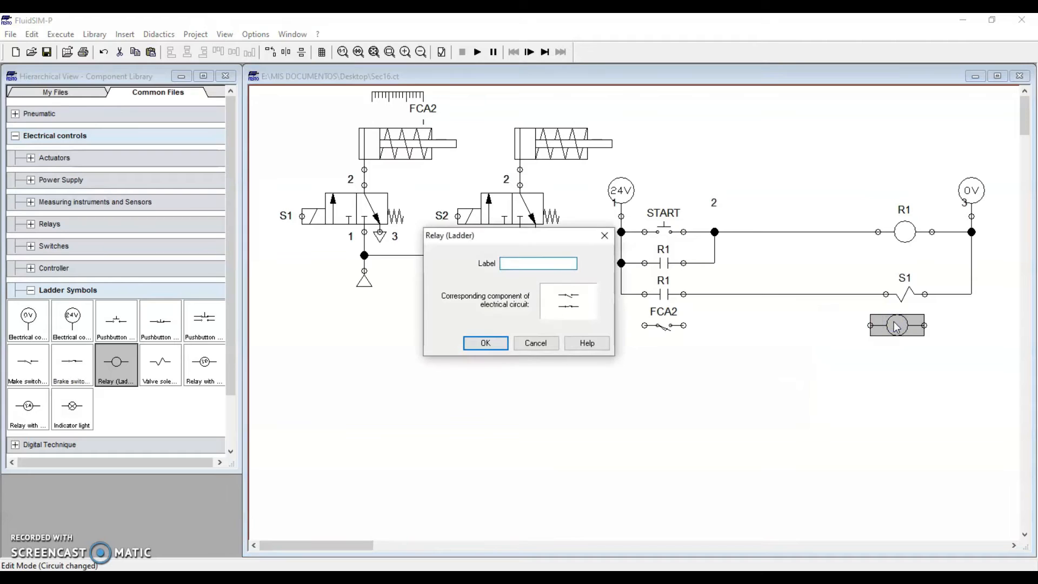
key("Return")
left_click(874, 358)
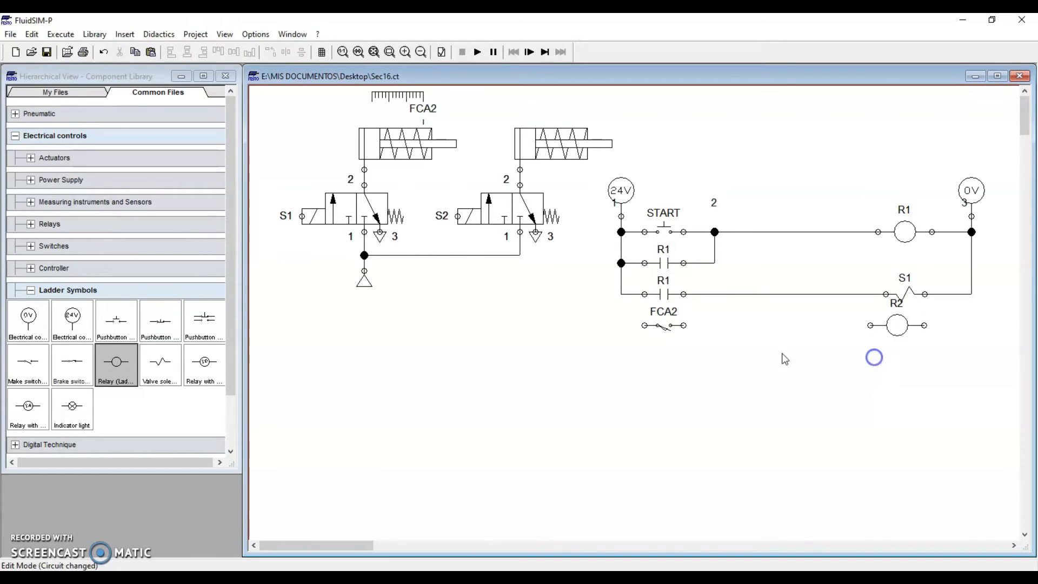
left_click_drag(896, 325, 888, 325)
left_click(848, 366)
mouse_move(621, 293)
left_mouse_down()
mouse_move(645, 325)
mouse_move(827, 327)
mouse_move(963, 324)
mouse_move(972, 294)
left_mouse_up()
left_click(879, 360)
Add a ladder make switch labelled R2 below FCA2 and connect it to the 24V line.
left_click_drag(28, 361, 652, 358)
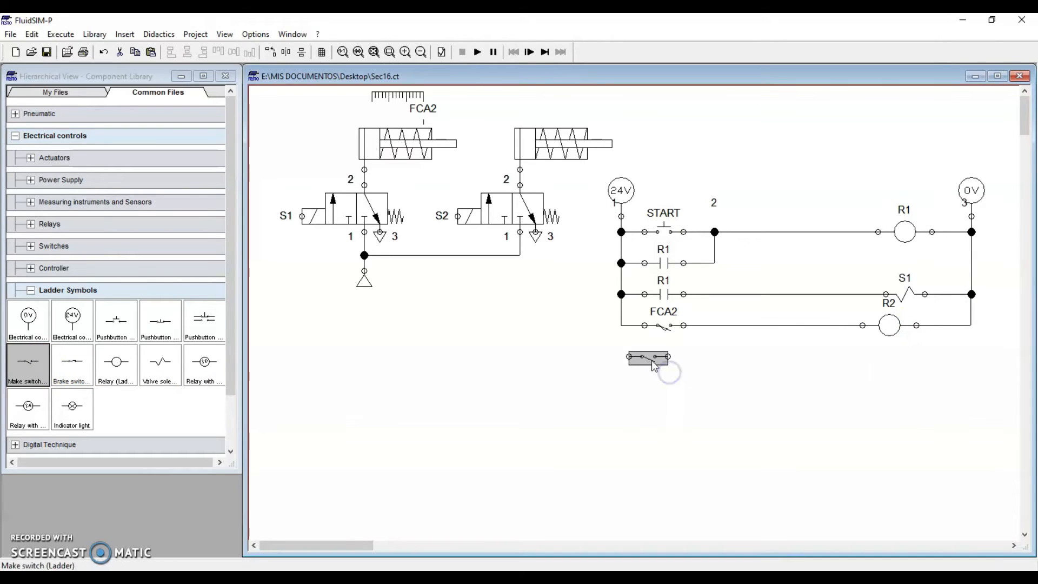
double_click(665, 359)
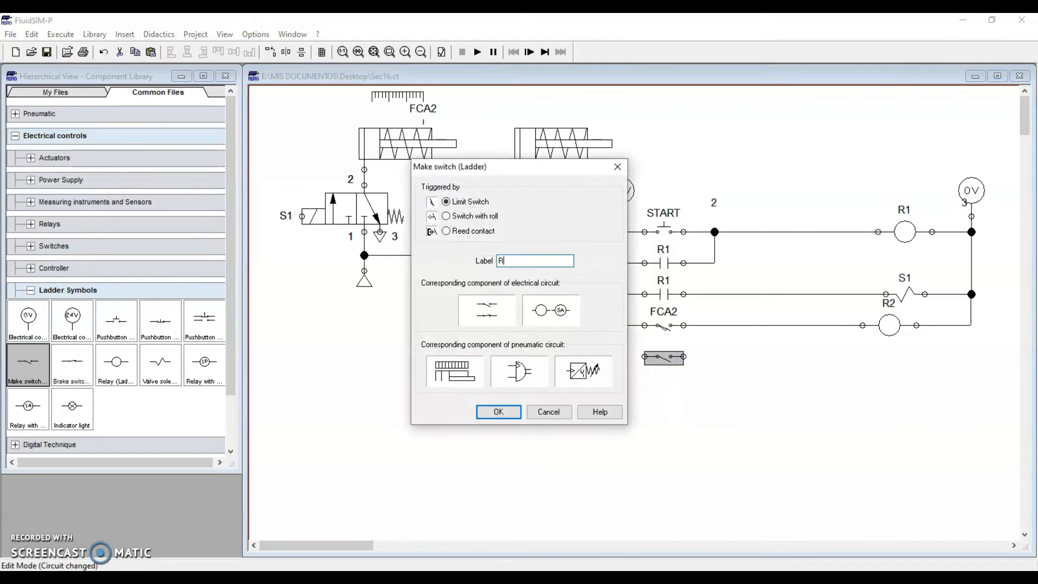
key("Return")
left_click(654, 421)
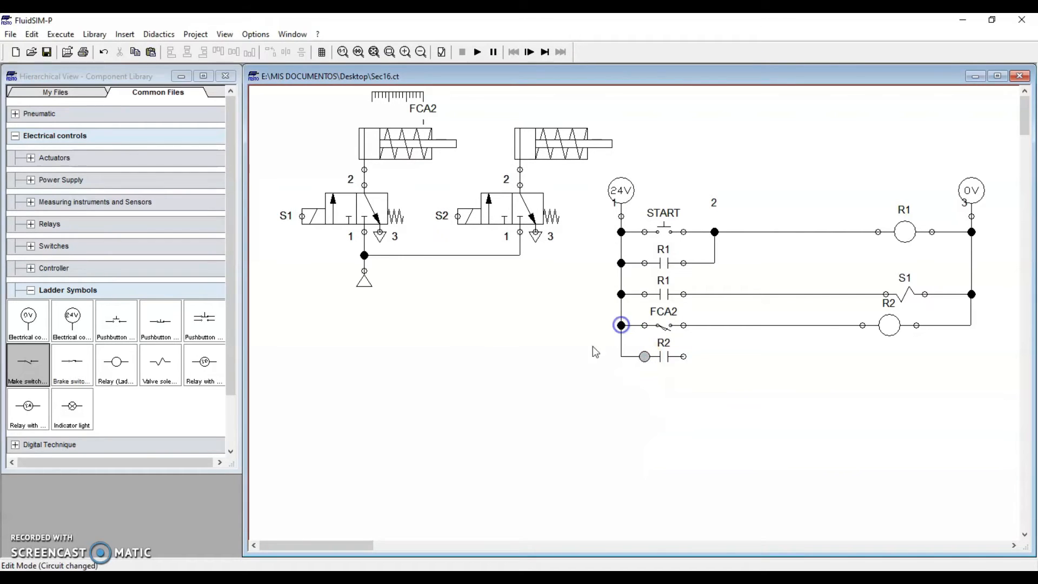
Add a valve solenoid labelled S2 below relay R2 and wire it from the R2 contact to the 0V line.
left_click_drag(160, 363, 855, 355)
double_click(859, 357)
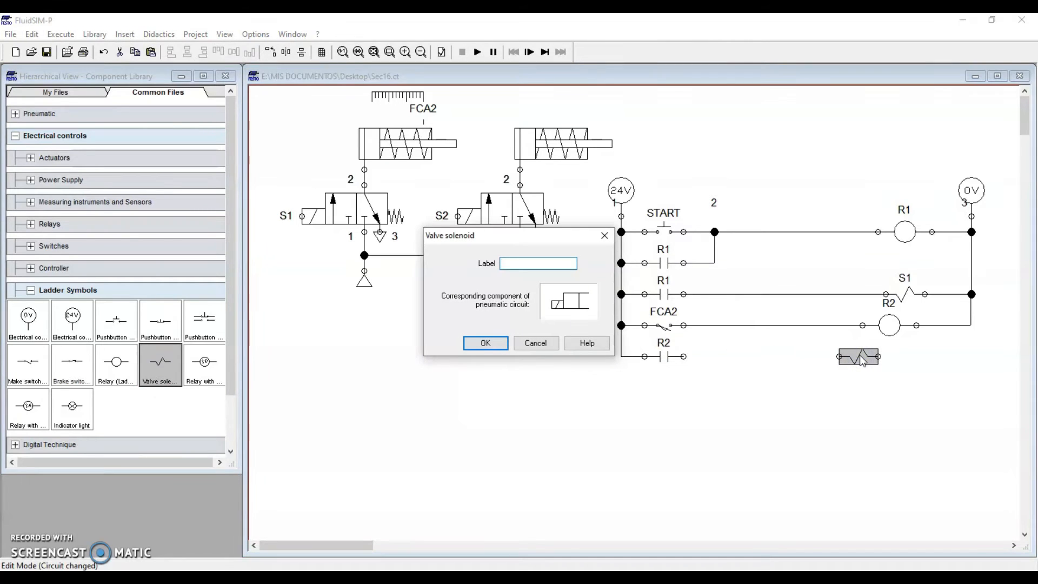
key("Return")
left_click(803, 387)
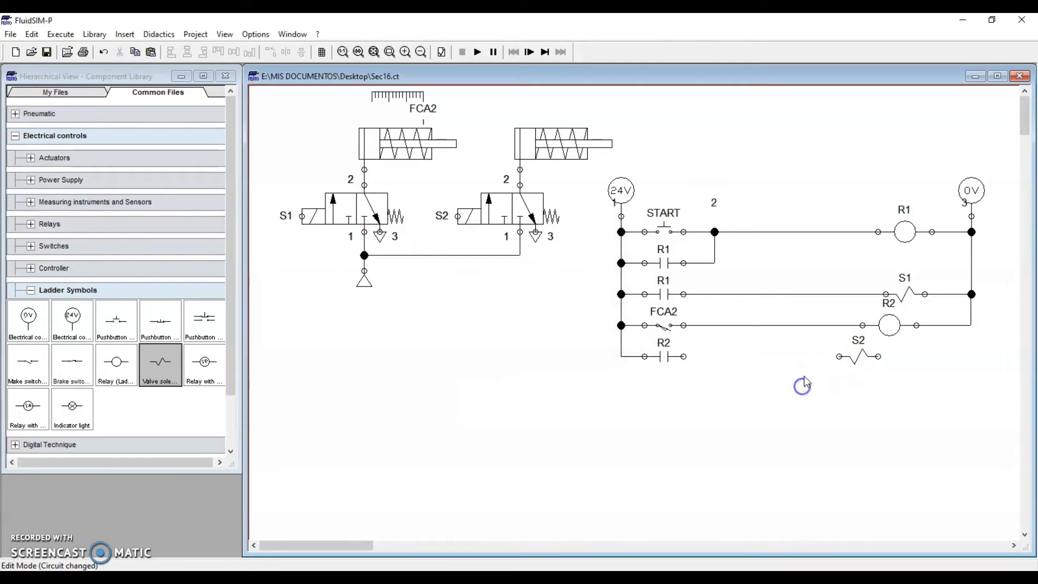
left_click_drag(684, 356, 971, 326)
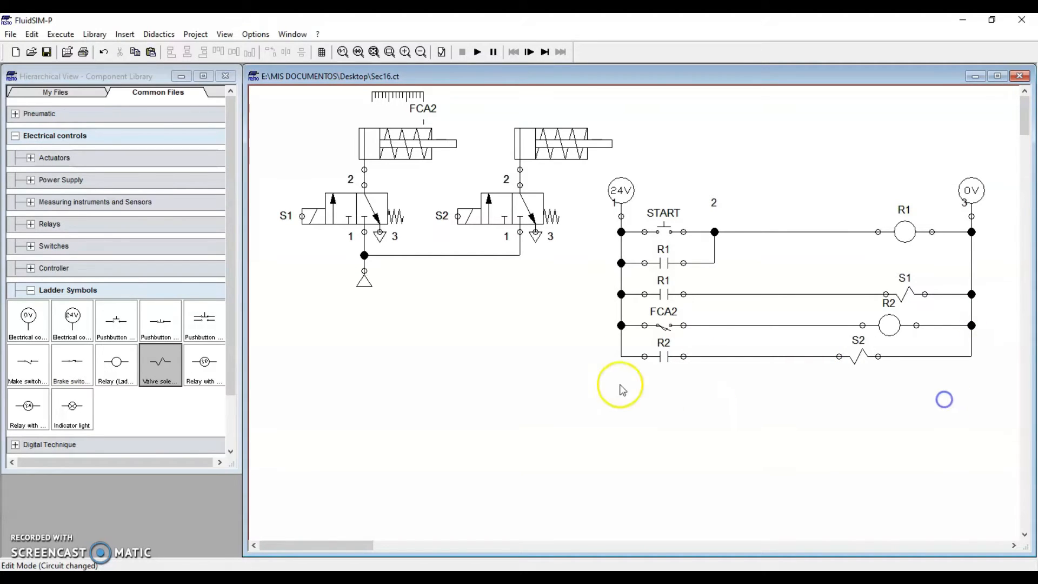
mouse_move(377, 144)
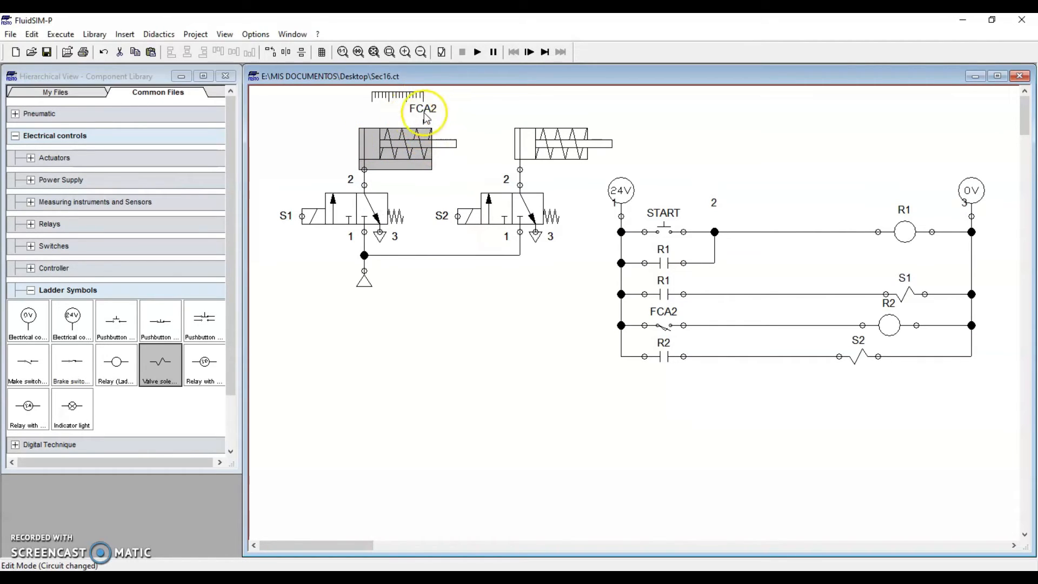
Trace the signal path from limit switch FCA2 through relay R2 and solenoid S2 to the second cylinder.
left_click(663, 326)
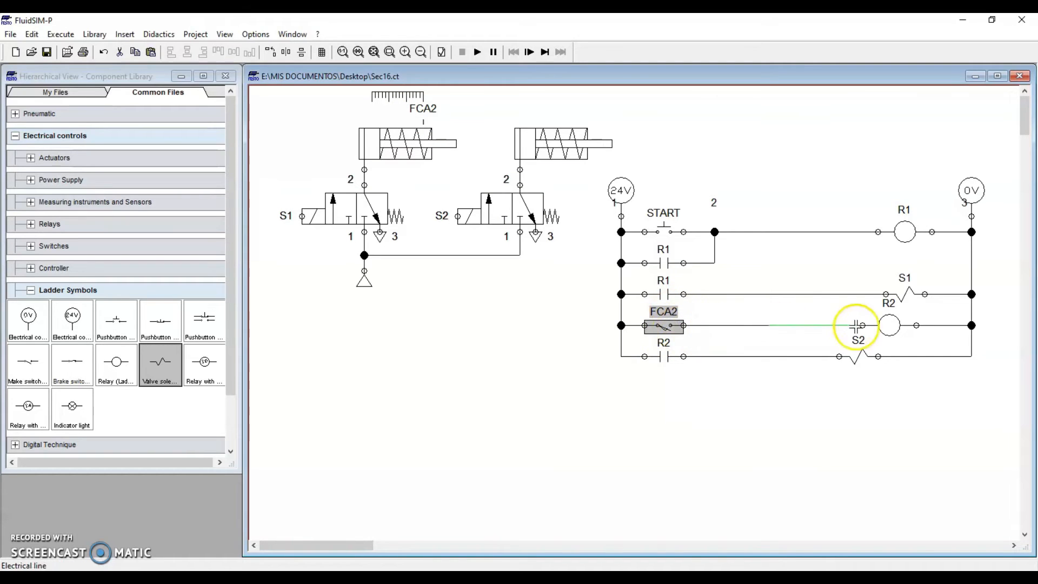
left_click(874, 326)
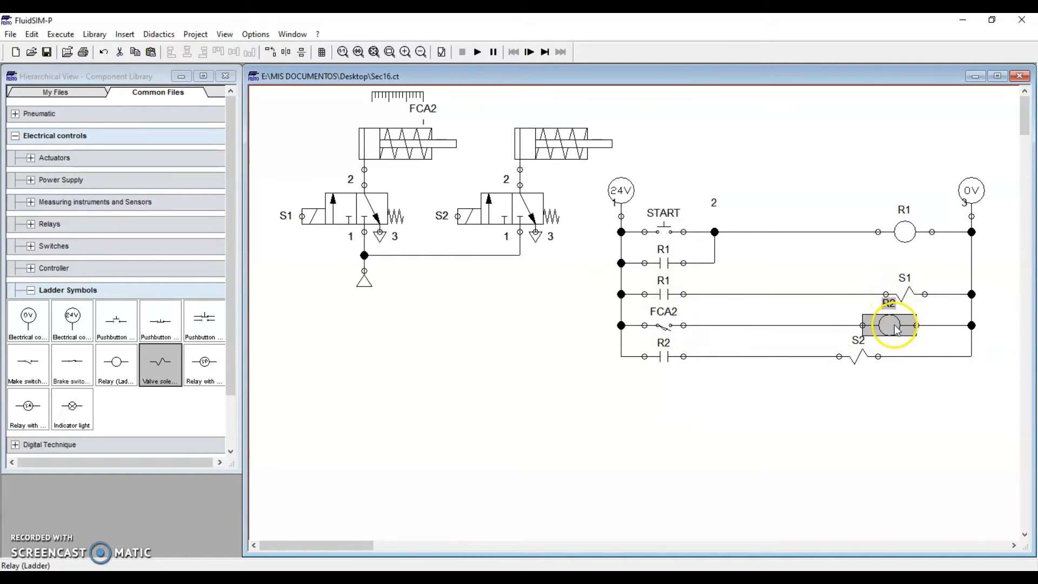
left_click(663, 357)
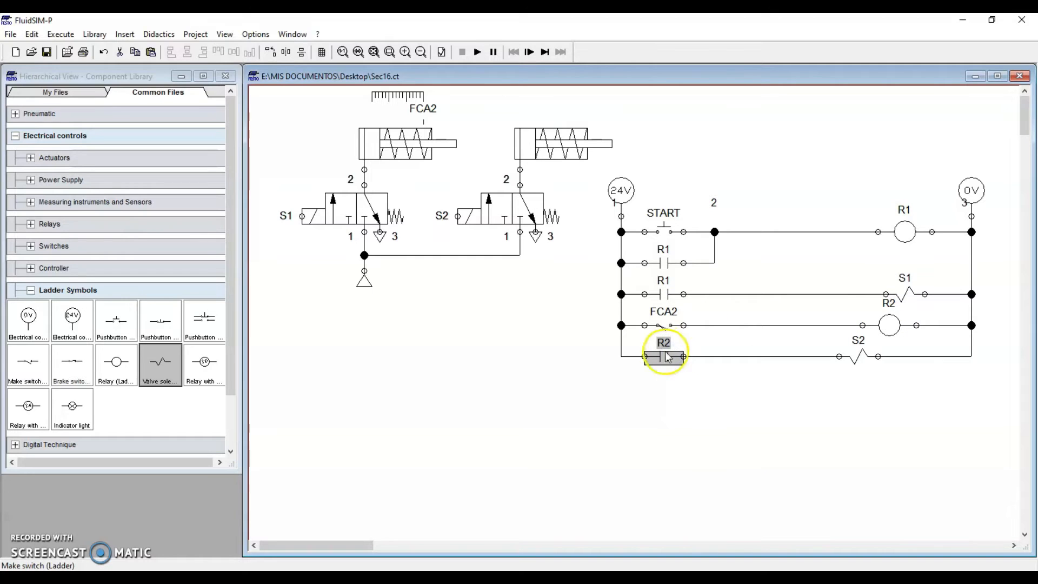
left_click(849, 357)
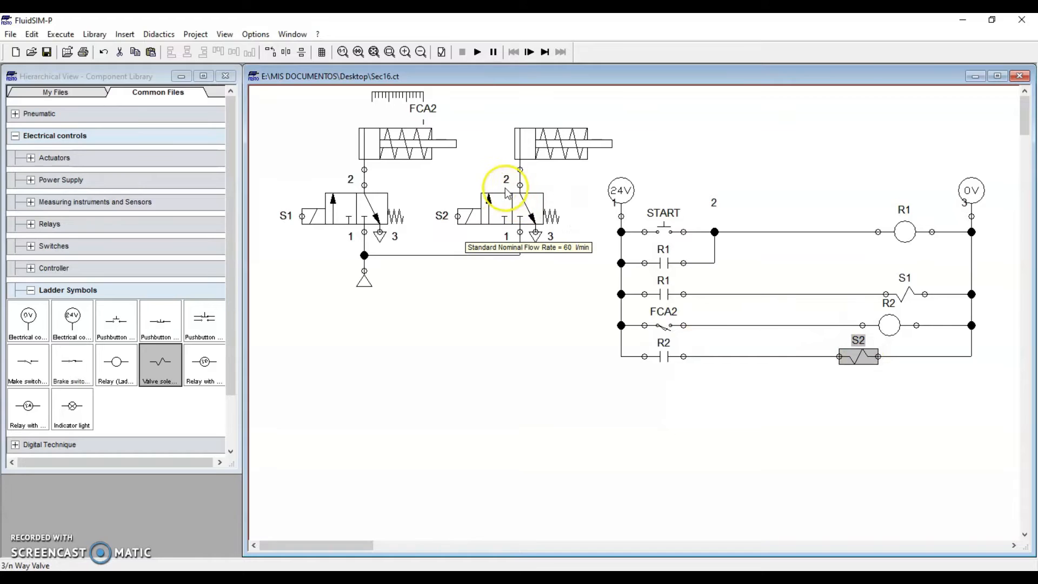
left_click_drag(520, 233, 520, 254)
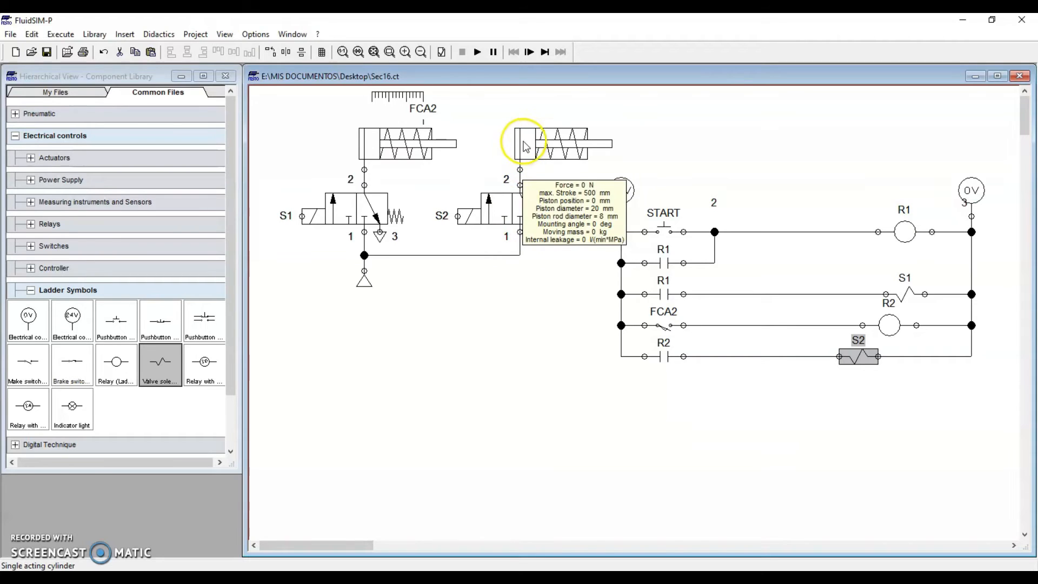
left_click(697, 139)
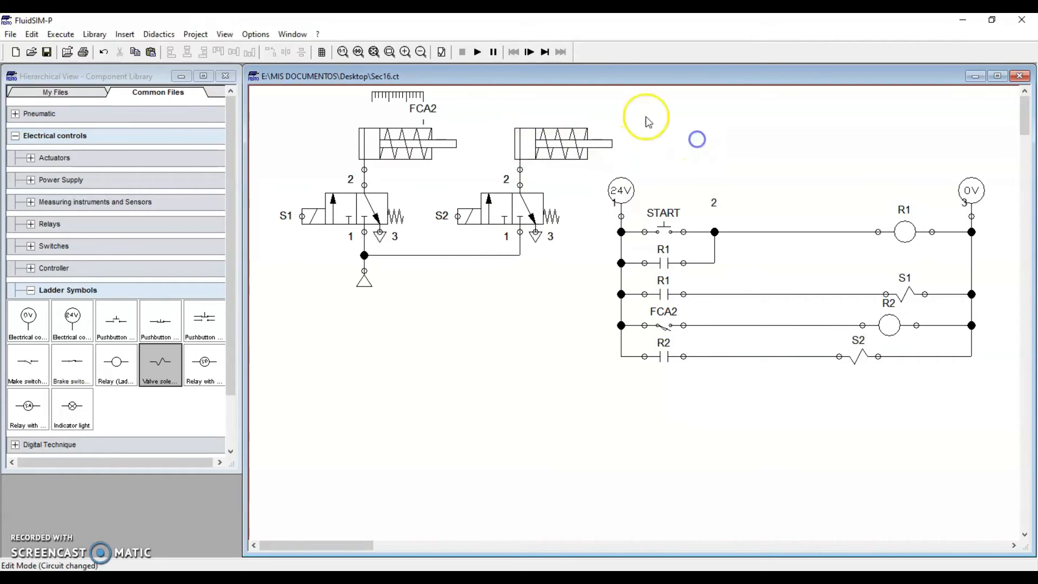
Simulate the circuit, actuate the START pushbutton to run both cylinders, and stop the simulation.
left_click(478, 52)
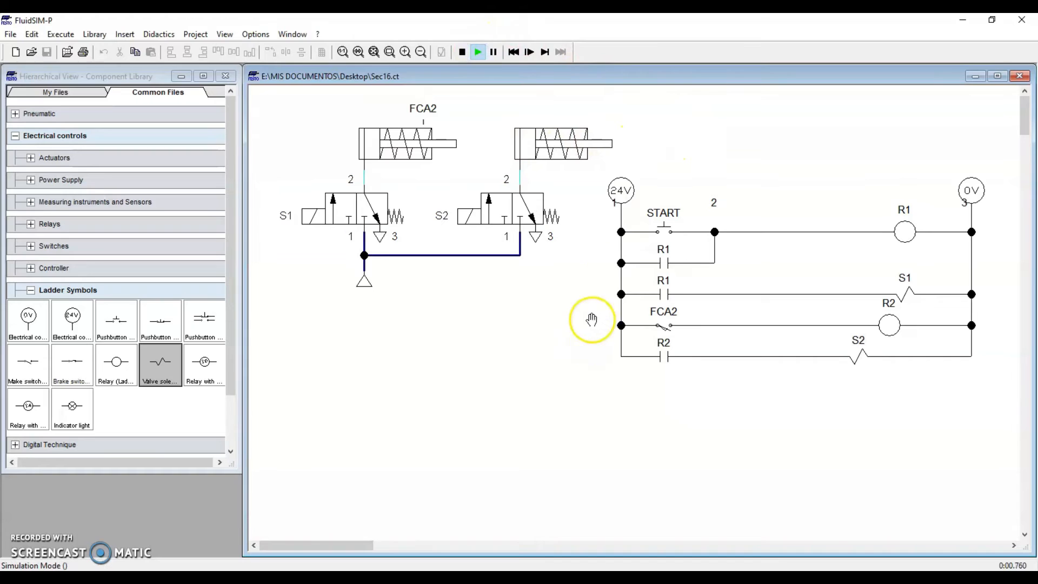
left_click(664, 219)
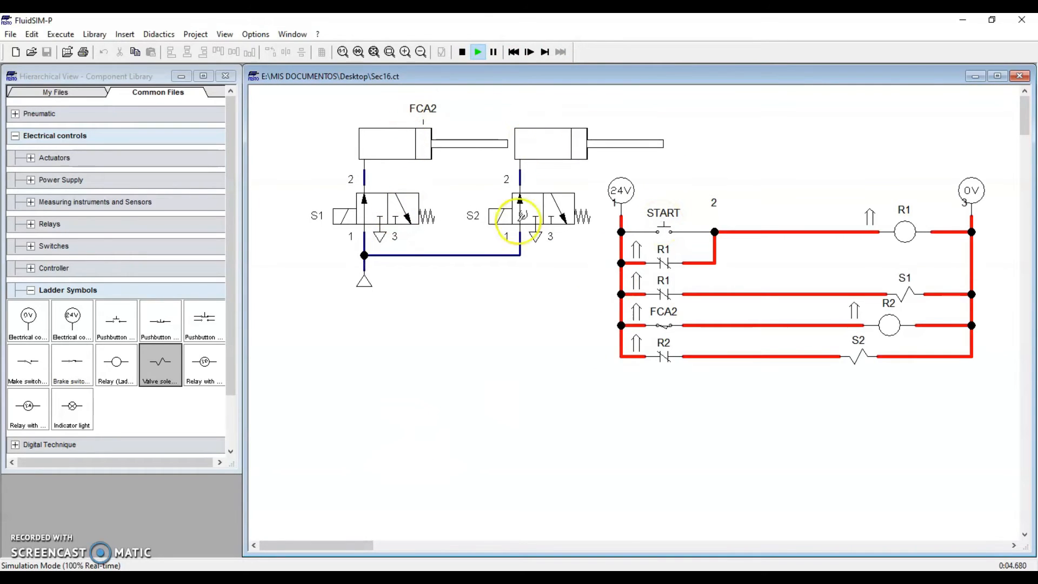
left_click(461, 52)
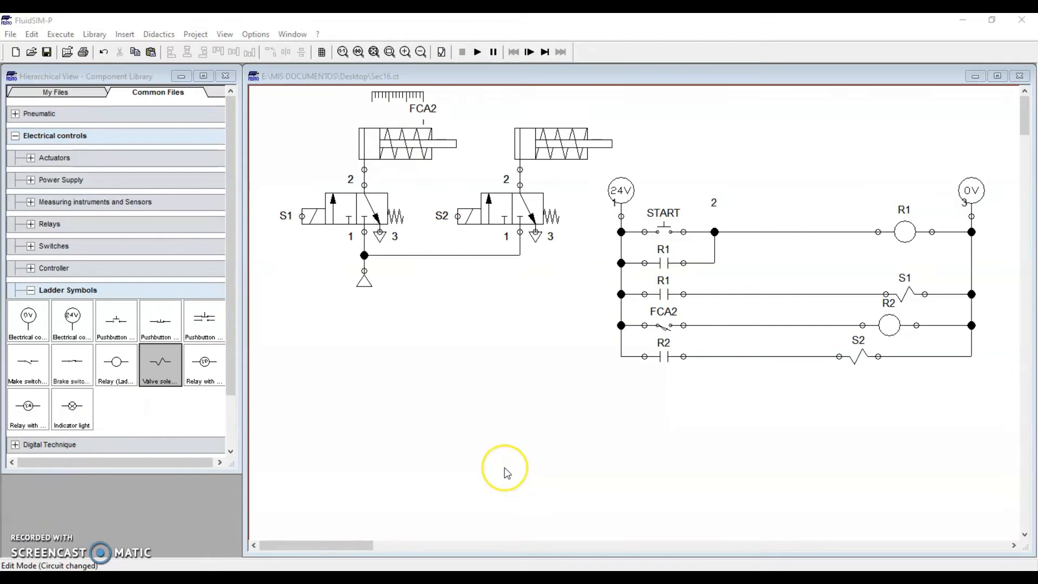
Examine how relay R1, its contacts and solenoid S1 hold the first cylinder's valve actuated.
left_click(424, 157)
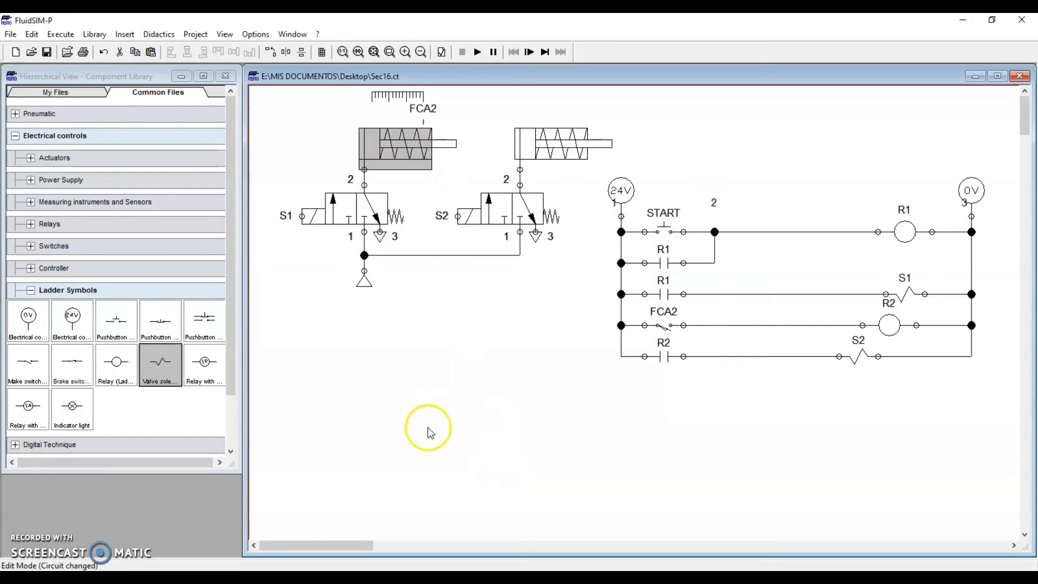
left_click(369, 214)
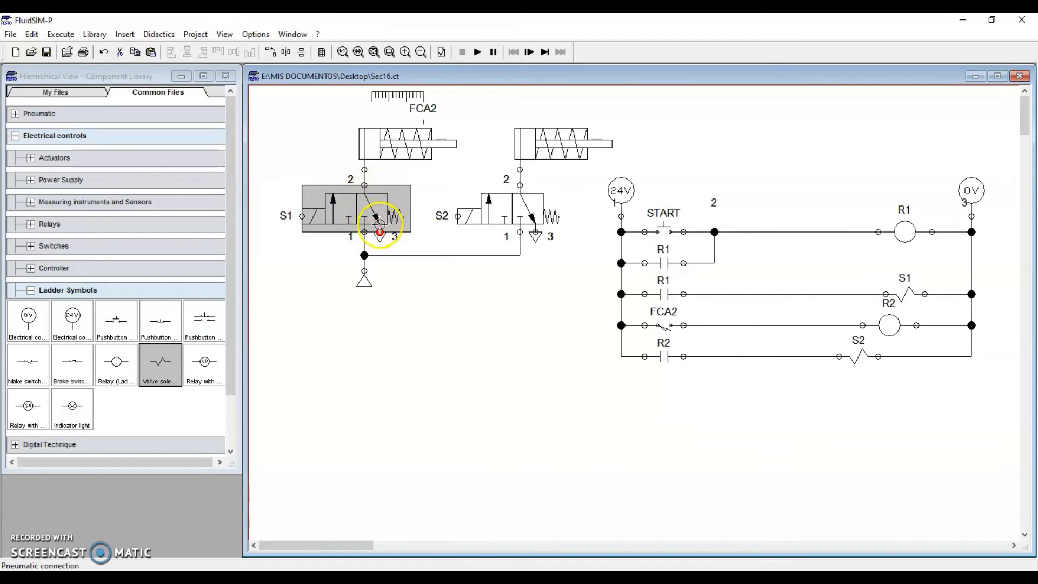
left_click(306, 267)
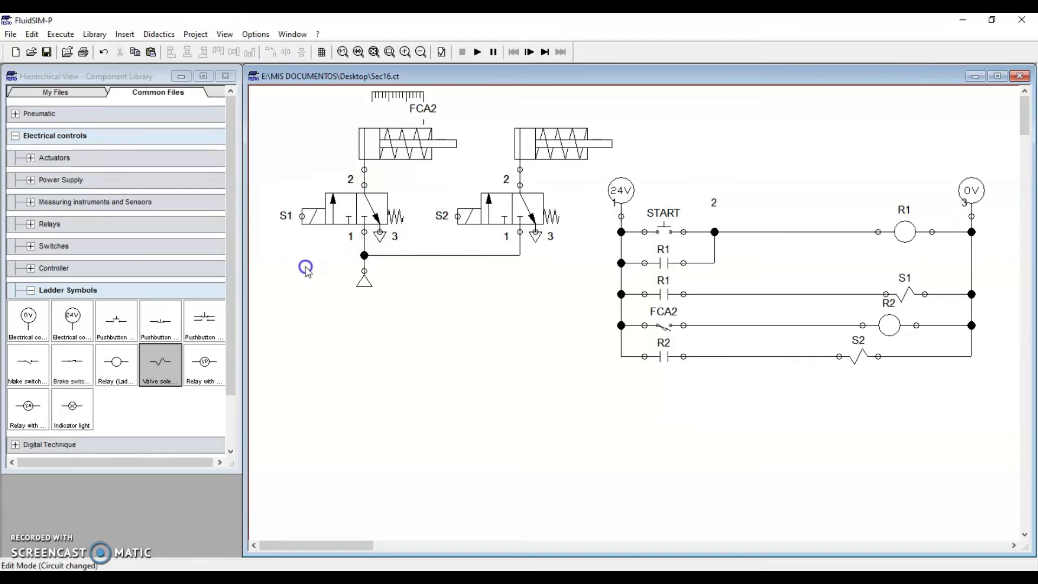
left_click(304, 217)
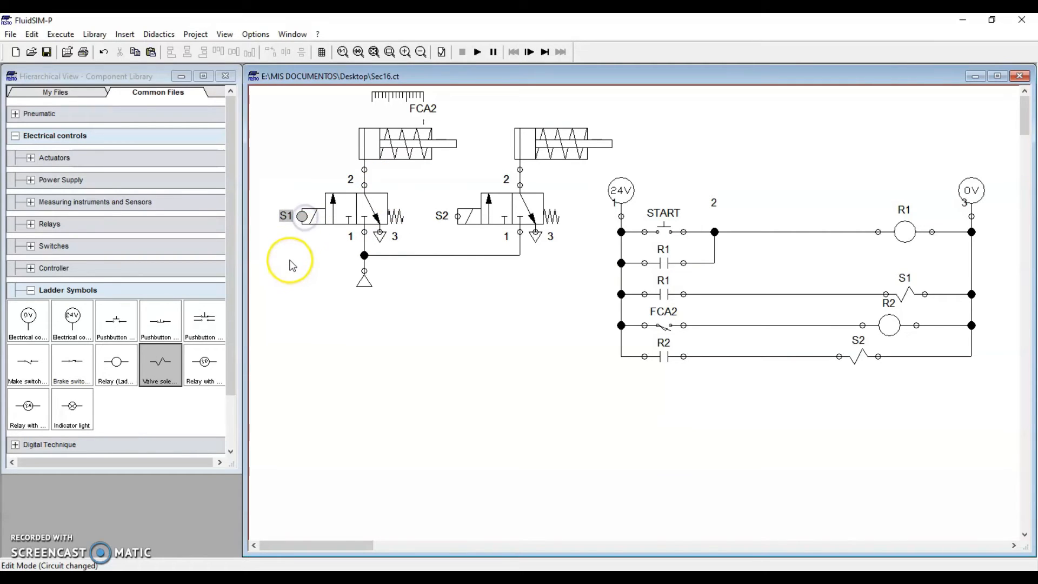
left_click(292, 263)
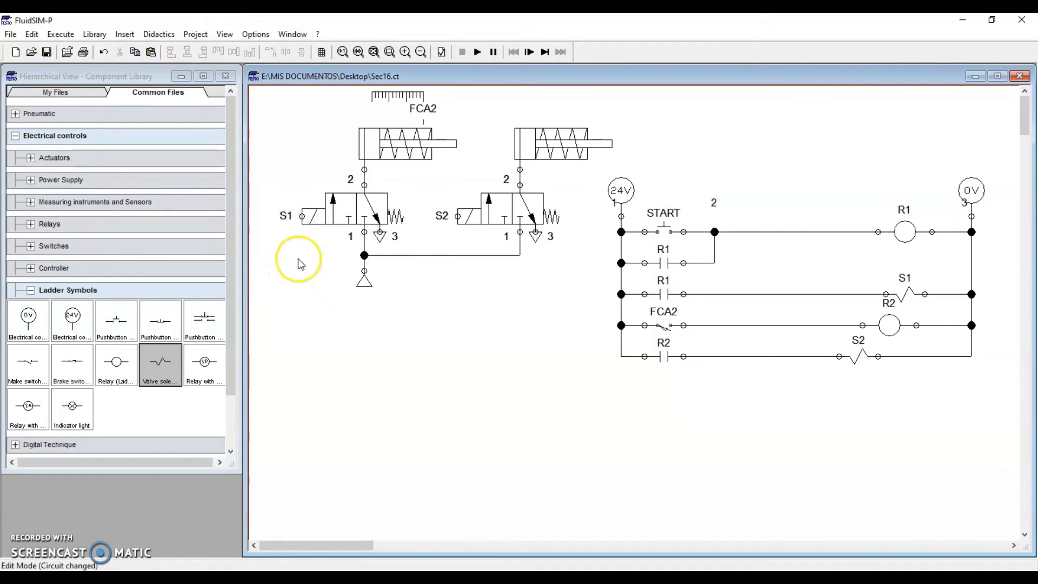
left_click_drag(1001, 156, 607, 359)
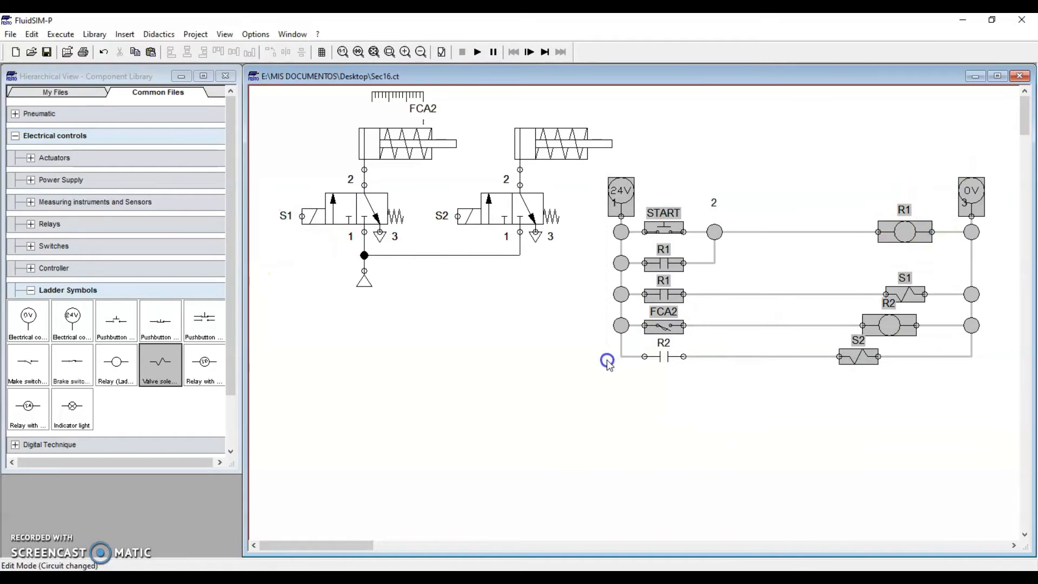
left_click(590, 393)
left_click(911, 287)
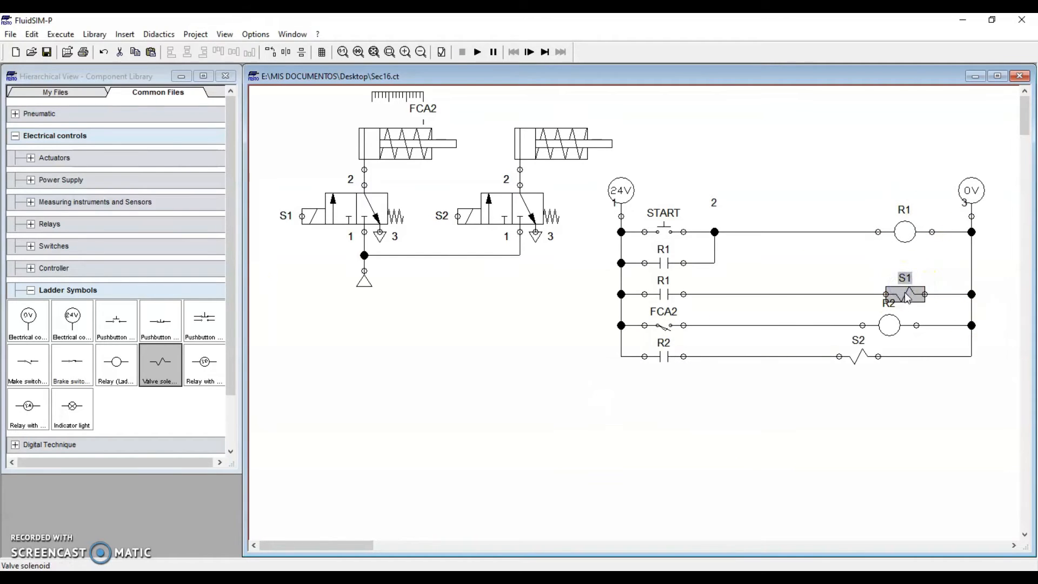
left_click(673, 296)
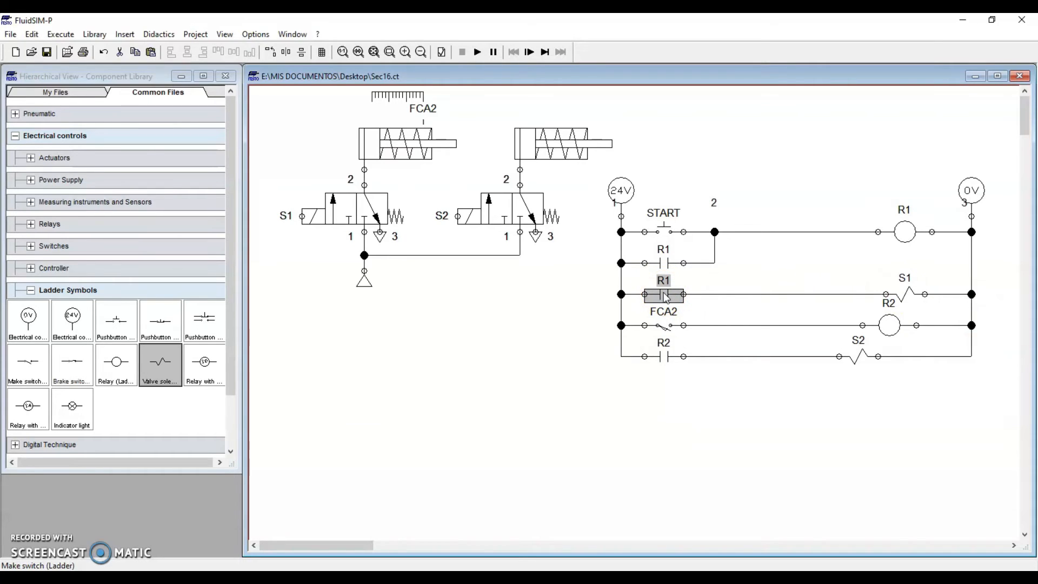
left_click(893, 227)
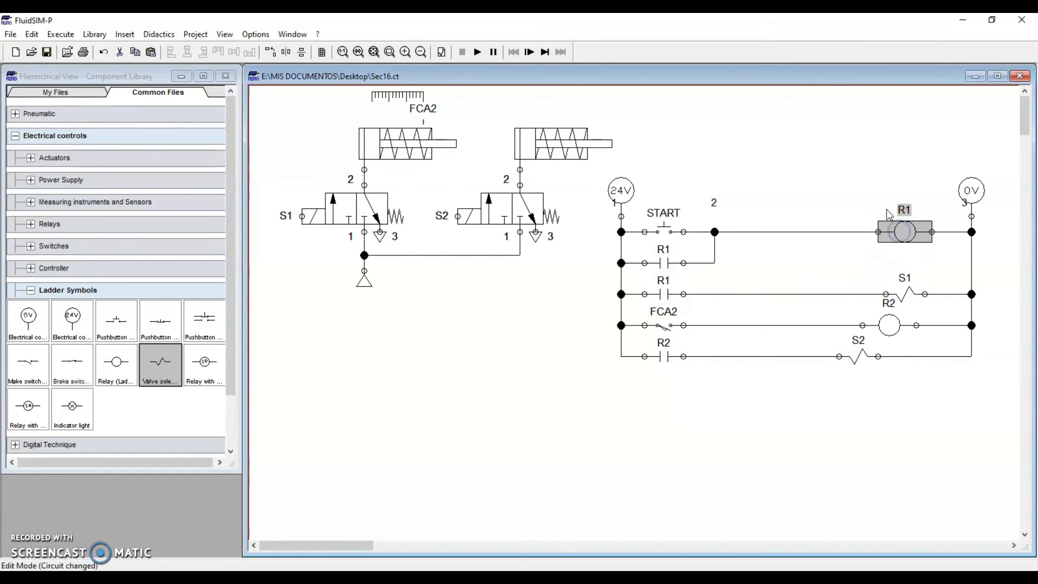
left_click(685, 293)
left_click(904, 293)
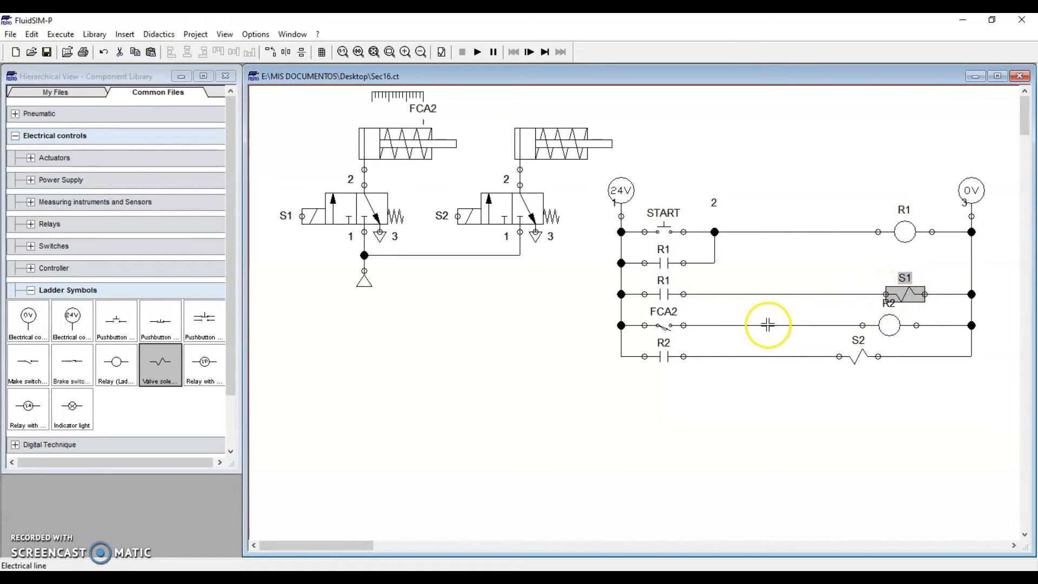
left_click(538, 326)
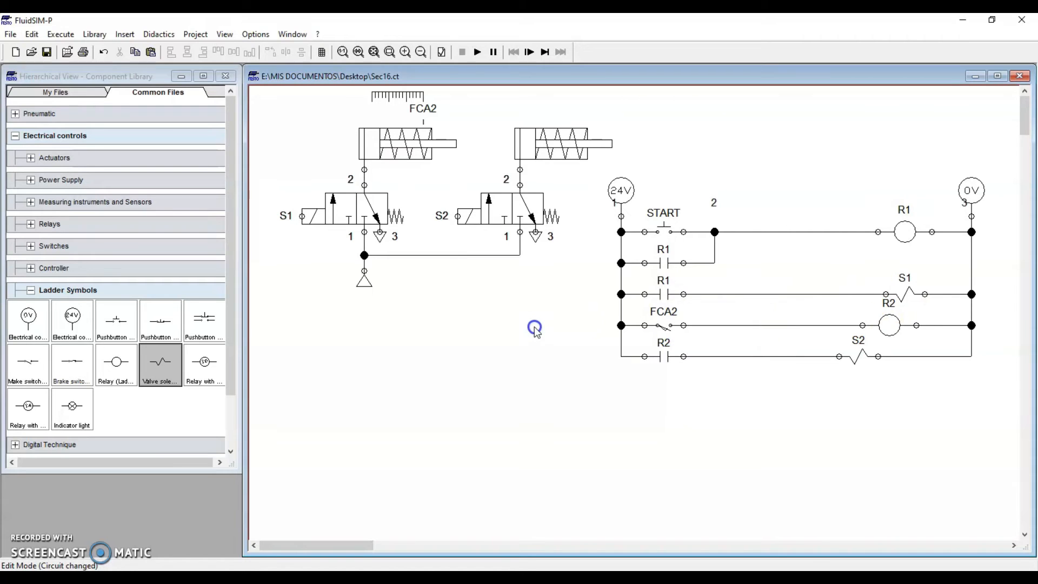
Add an actuating label FCB2 to the second cylinder, with begin and end positions at 500 mm.
left_click(557, 141)
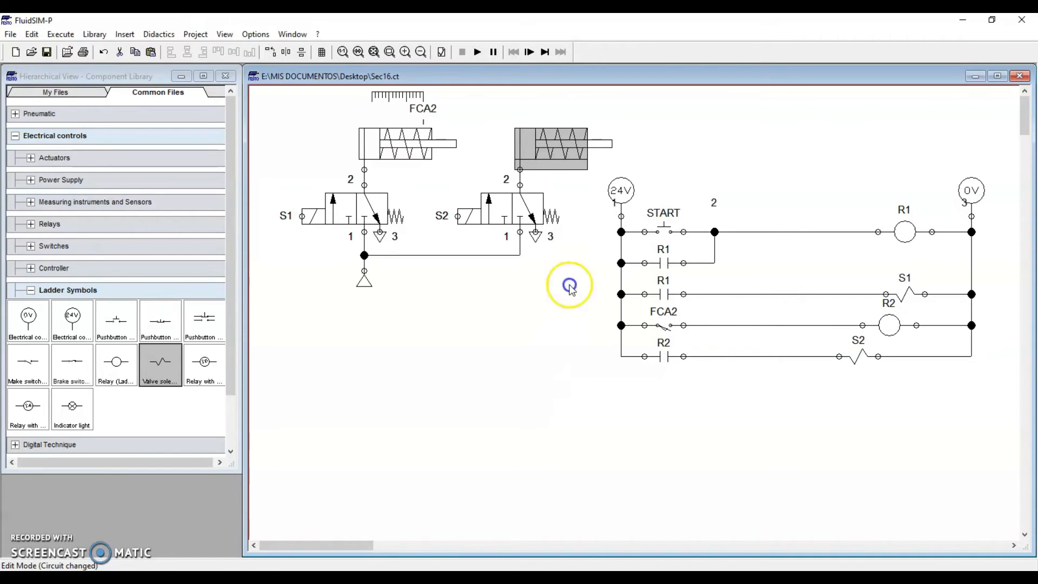
double_click(556, 139)
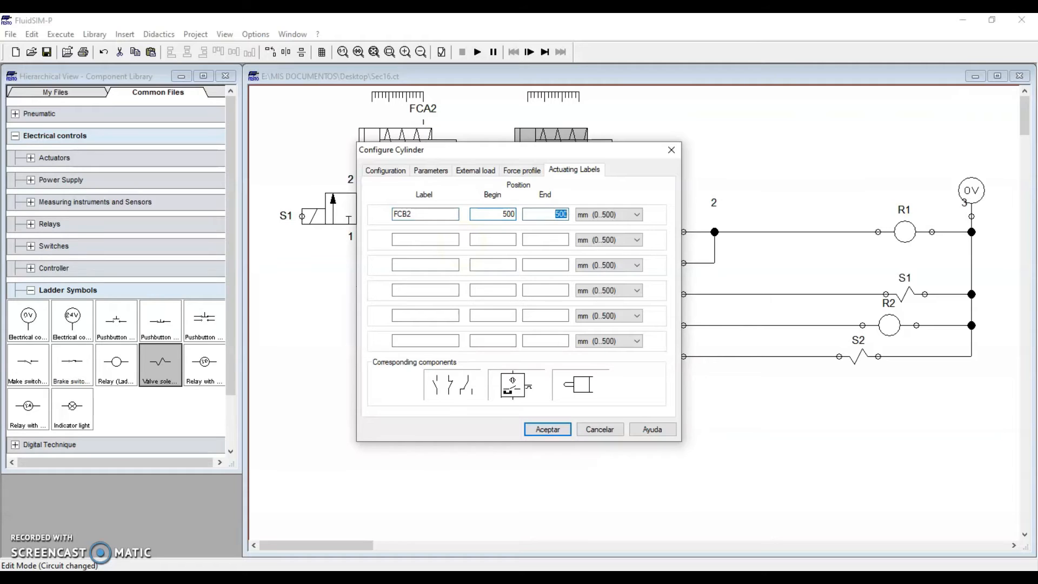
key("Return")
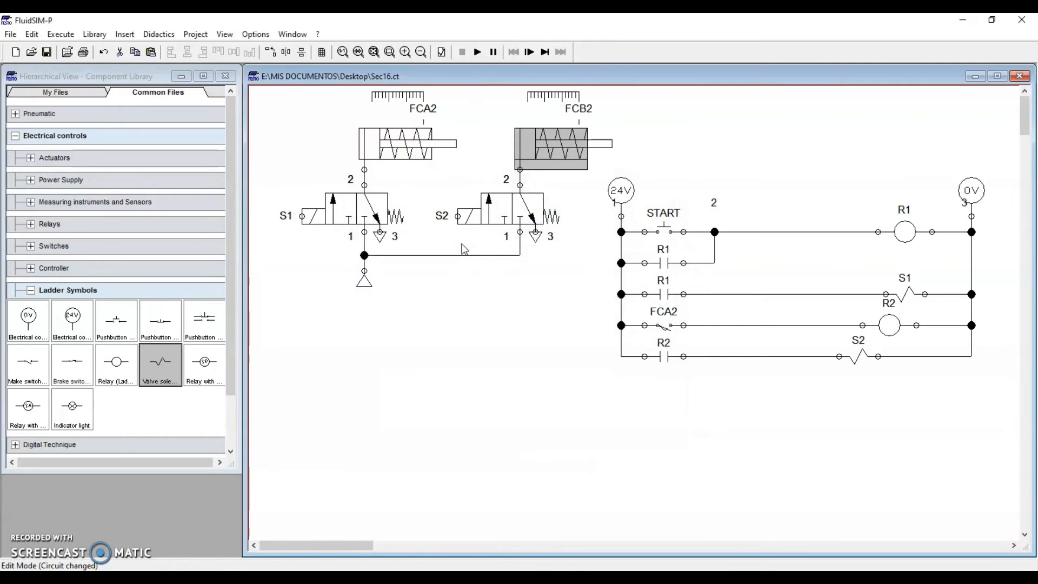
left_click(530, 437)
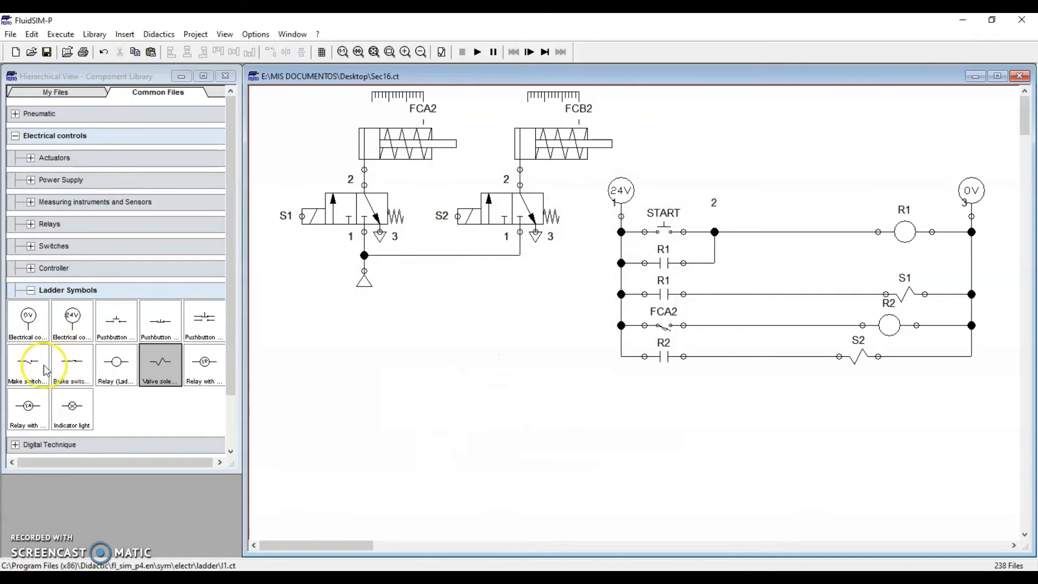
Add a ladder make switch below the R2 contact and label it FCB2 as a limit switch.
left_click_drag(38, 370, 668, 385)
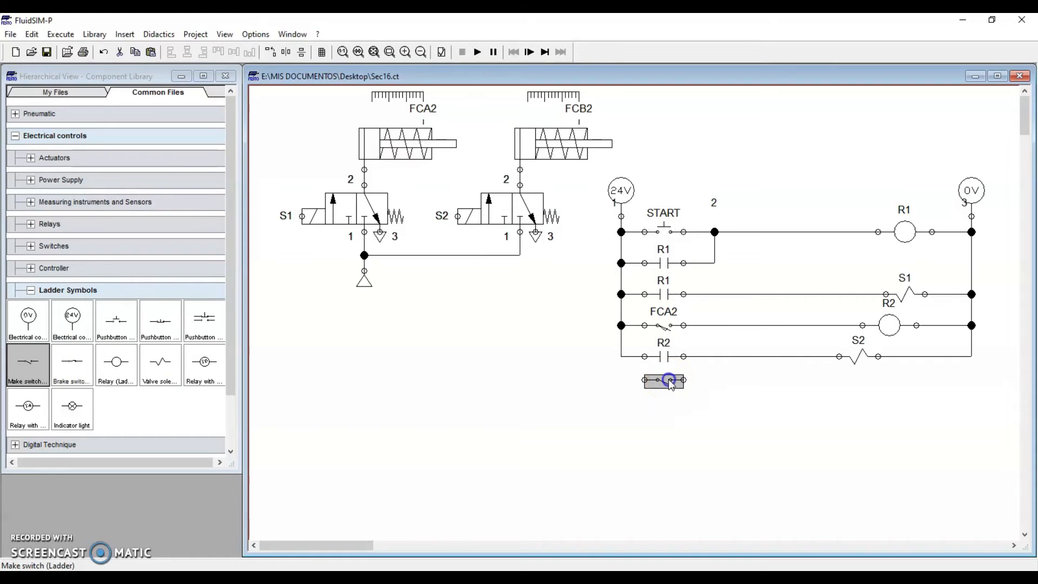
double_click(669, 387)
type("F")
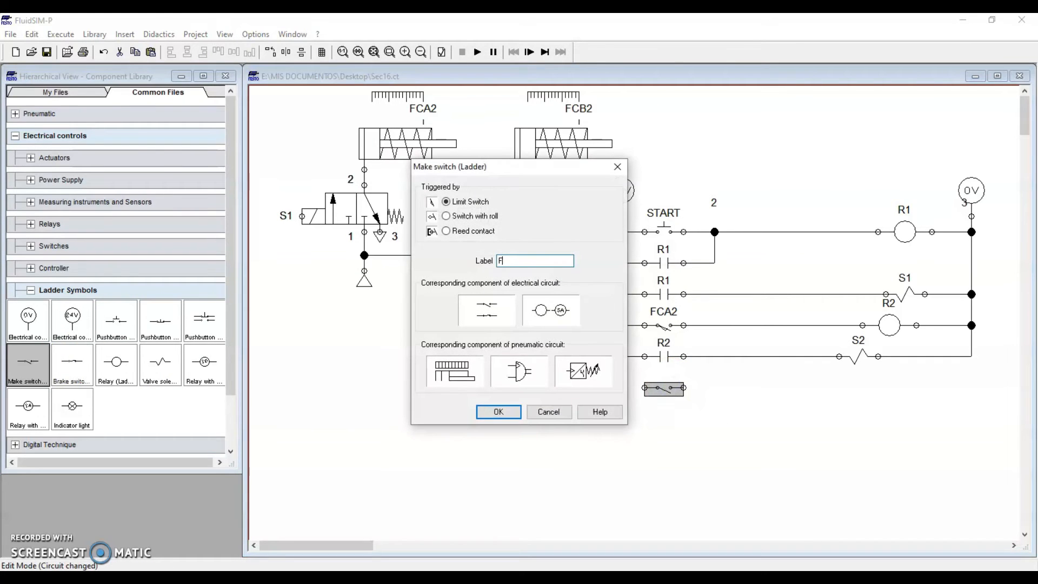
type("CB2")
key("Return")
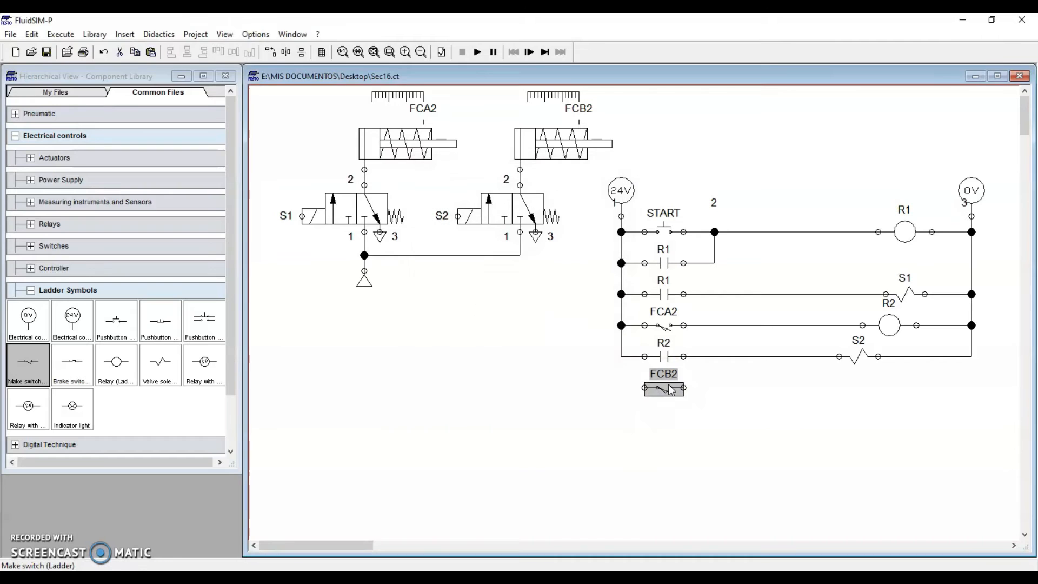
left_click(589, 417)
Add a ladder relay labelled R3 below solenoid S2 and wire it in series with FCB2 between 24V and 0V.
left_click_drag(116, 362, 909, 387)
double_click(910, 388)
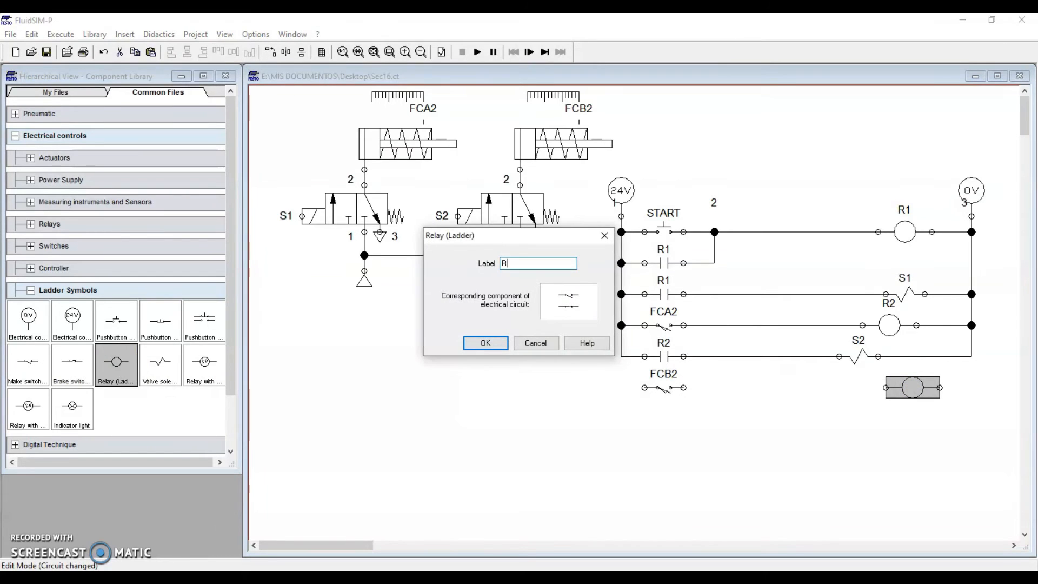
type("R3")
key("Return")
left_click(819, 432)
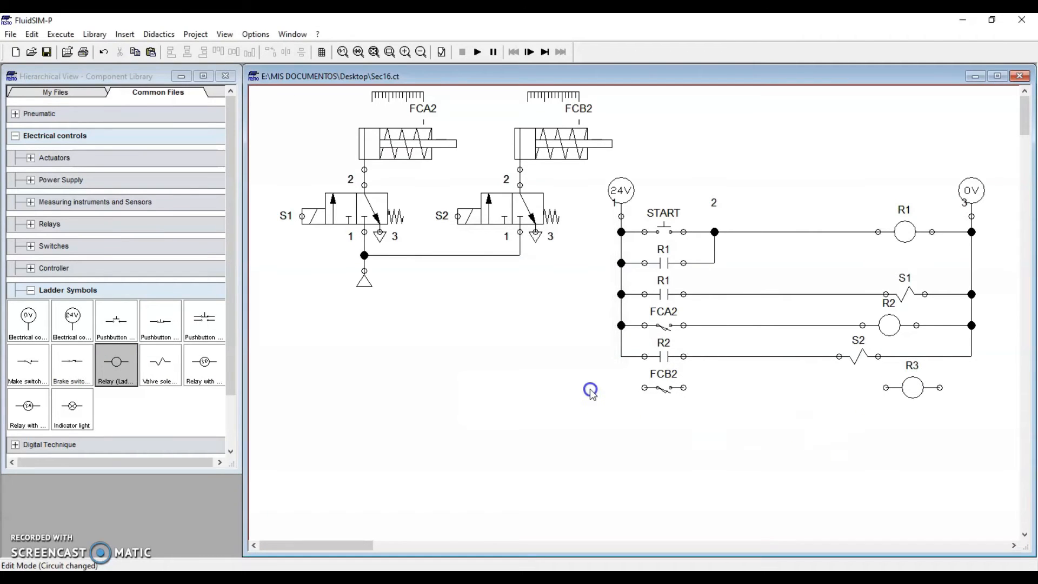
left_click_drag(639, 385, 621, 362)
mouse_move(684, 388)
left_mouse_down()
mouse_move(885, 387)
mouse_move(977, 365)
mouse_move(971, 356)
left_mouse_up()
Add a ladder brake switch labelled R3 in the empty area beside the ladder diagram.
left_click_drag(76, 368, 483, 381)
double_click(482, 380)
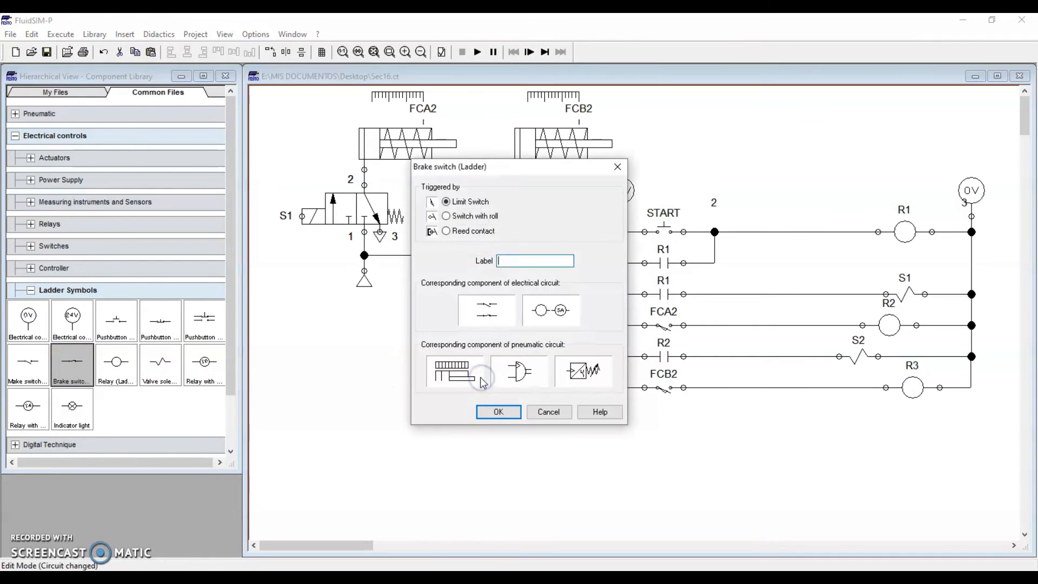
key("Return")
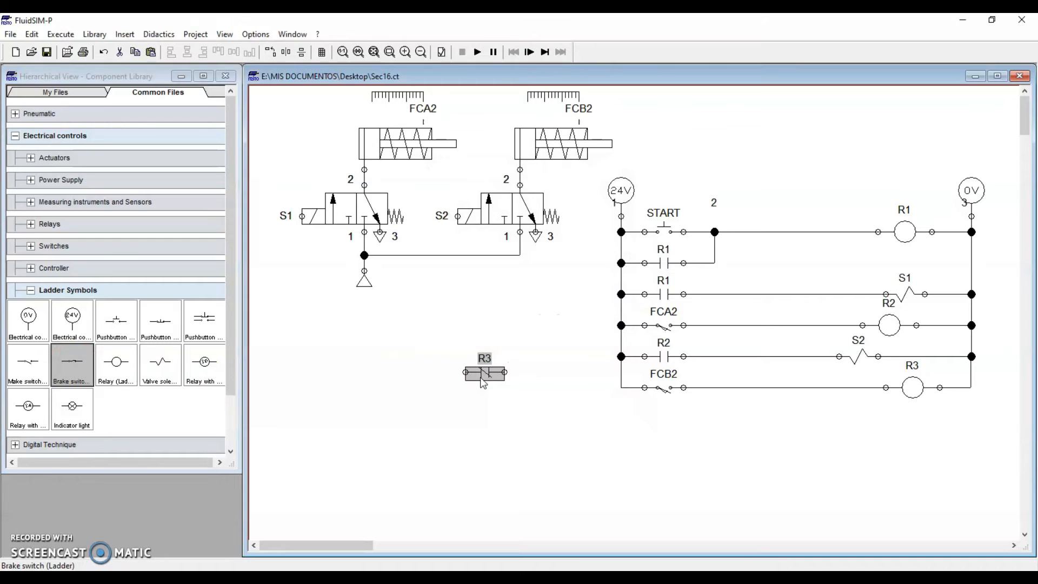
Replace the line feeding relay R1 with the R3 break contact, wired in series between the START junction and the relay.
left_click_drag(487, 381, 767, 210)
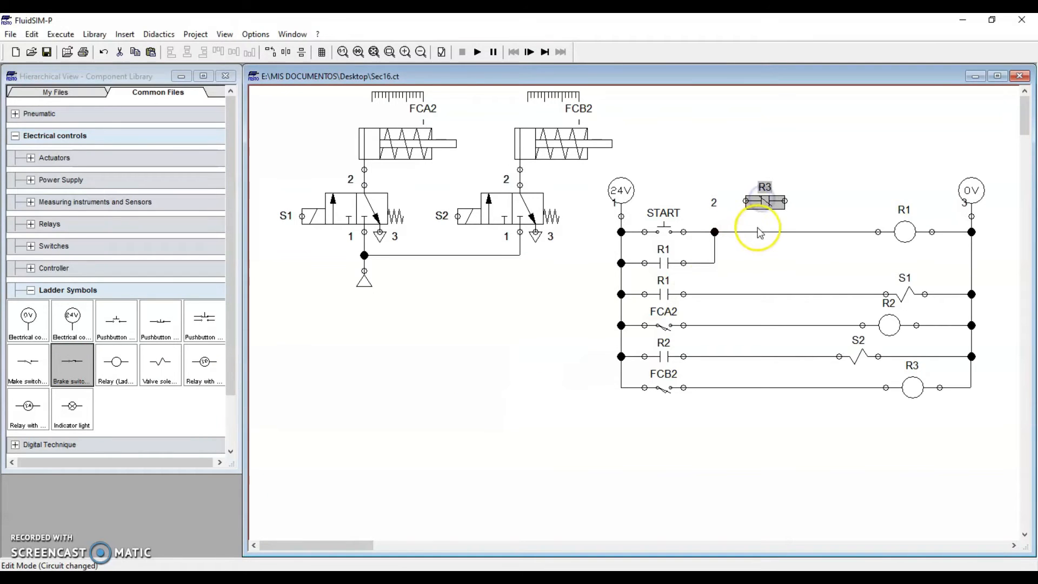
key("Delete")
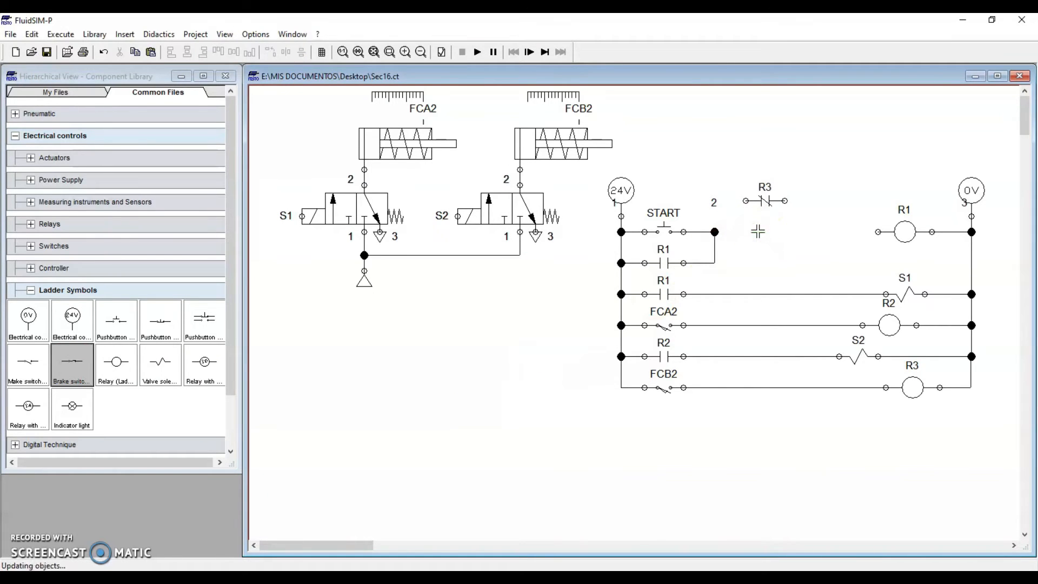
left_click_drag(793, 227, 716, 233)
left_click(790, 254)
left_click(761, 262)
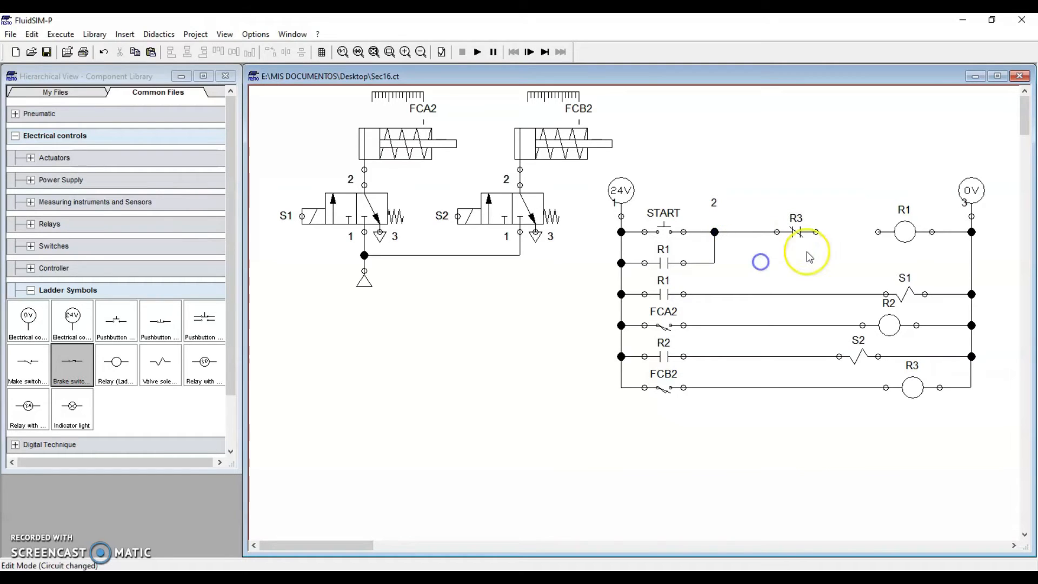
left_click_drag(816, 232, 873, 234)
left_click(844, 265)
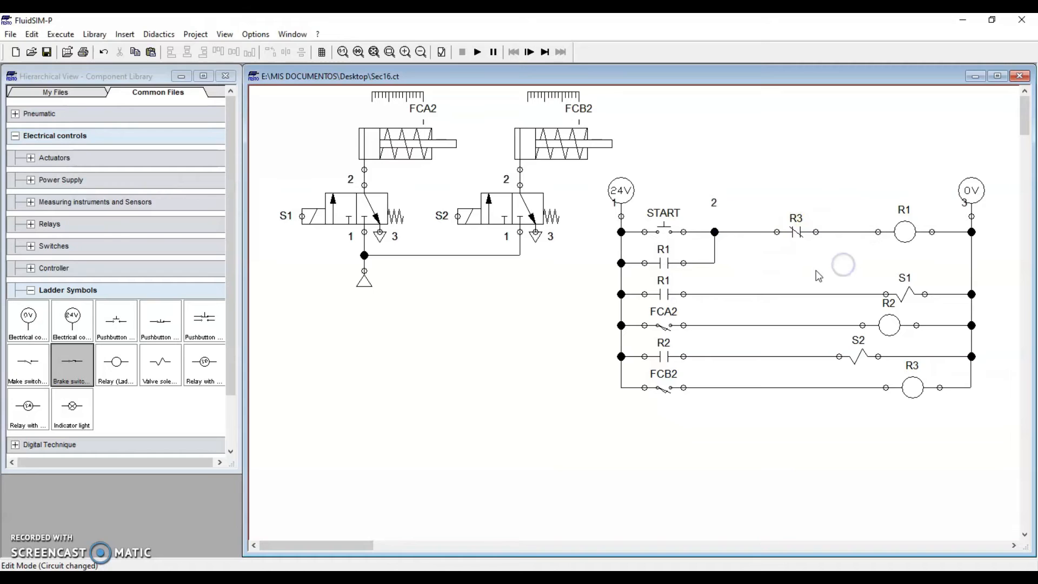
Trace the reset path from FCB2 through relay R3 and its break contact to relay R1, the R1 contacts and solenoid S1.
mouse_move(528, 140)
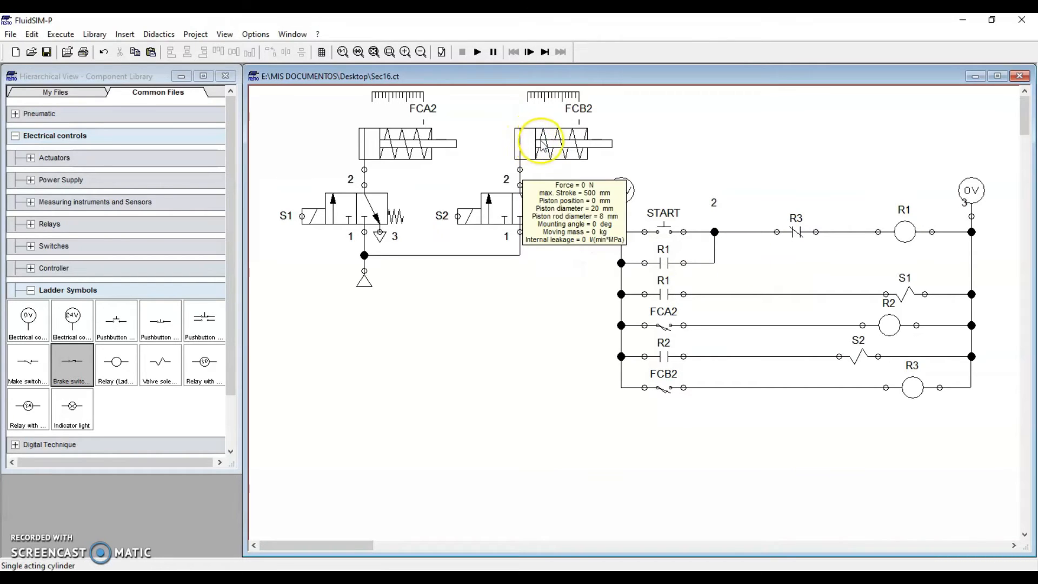
mouse_move(581, 111)
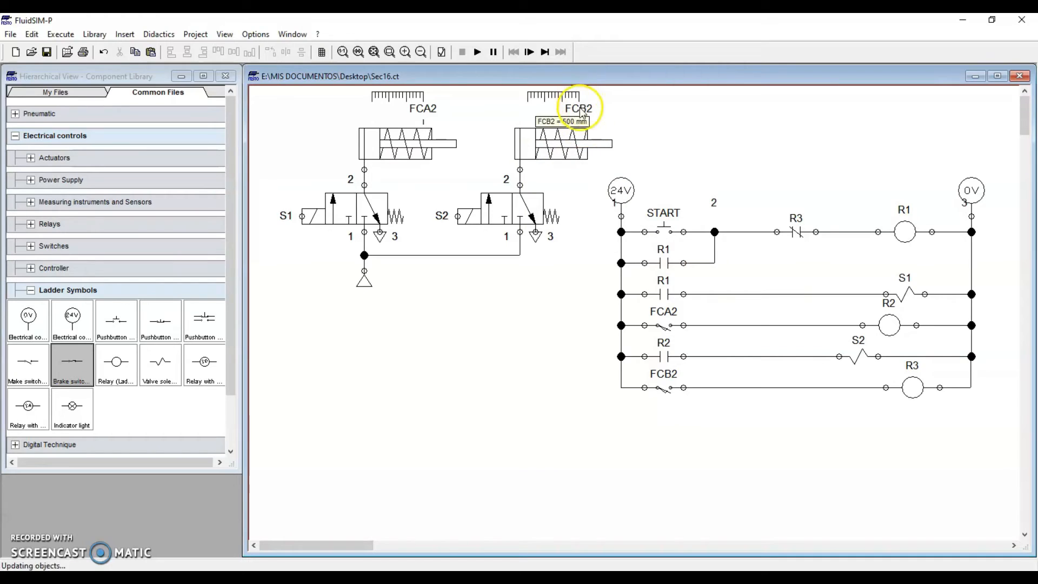
left_click(664, 389)
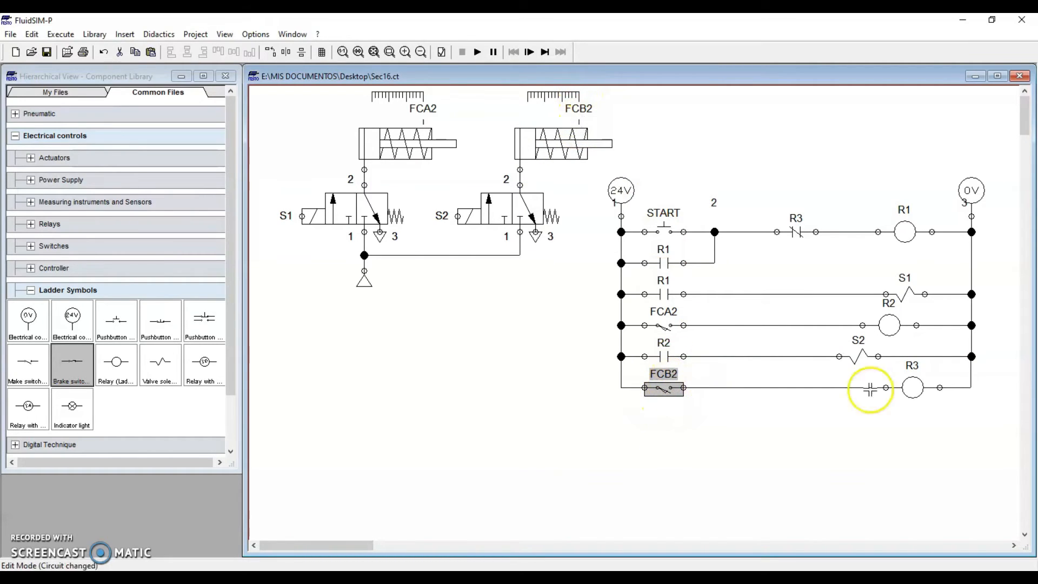
left_click(903, 387)
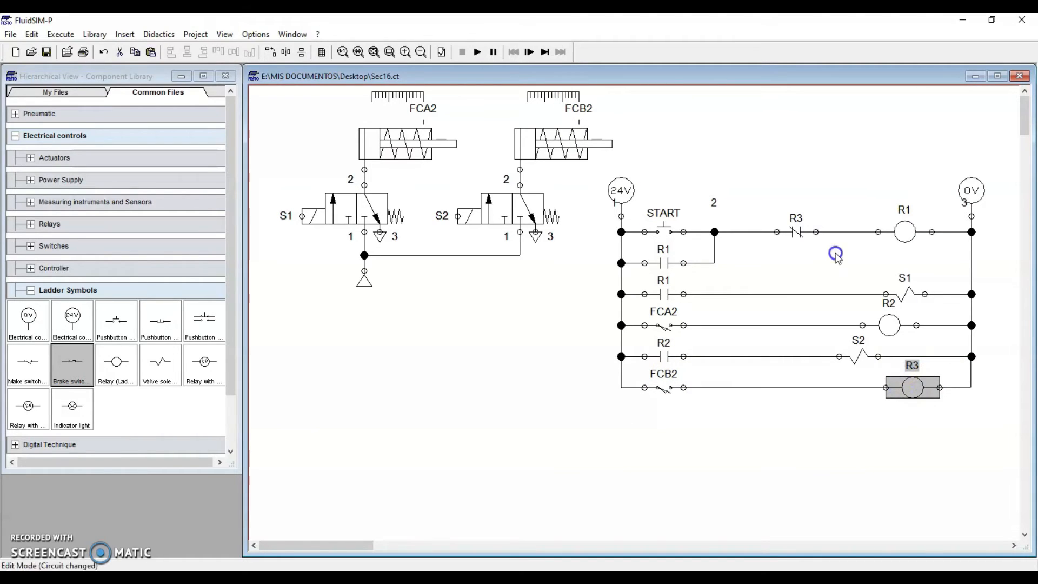
left_click(796, 232)
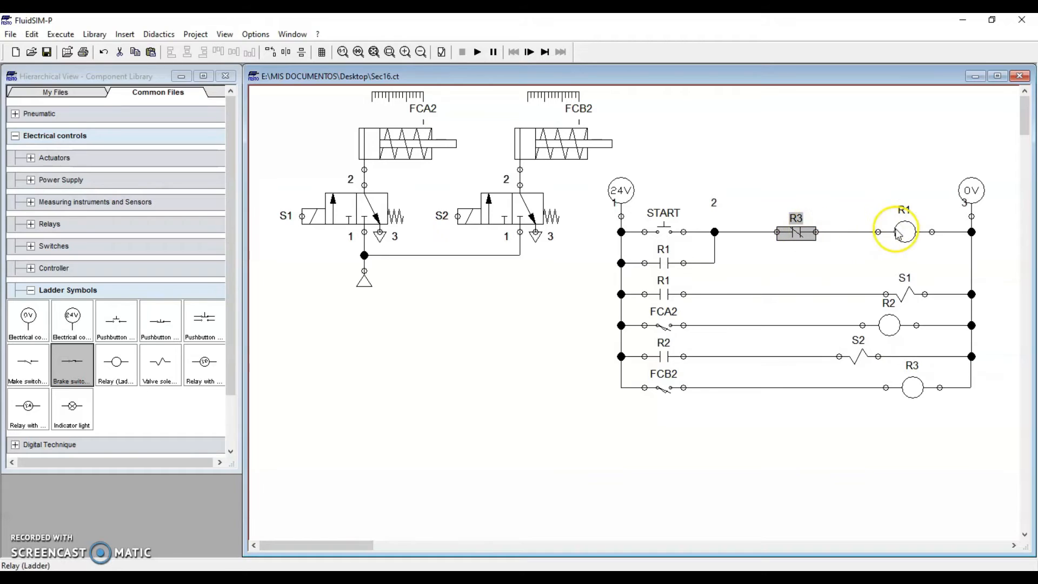
left_click(896, 233)
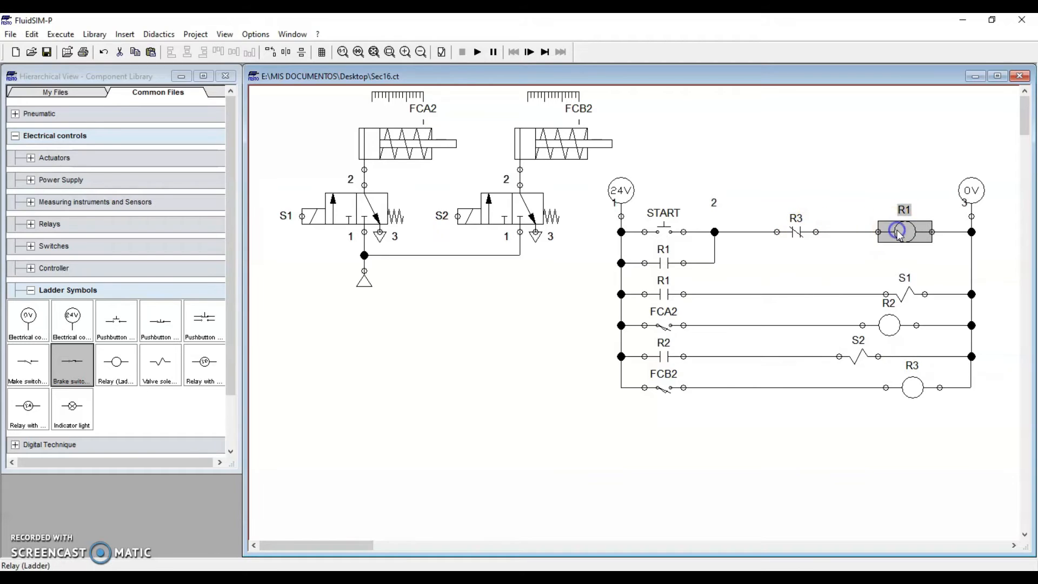
left_click(669, 263)
left_click(667, 293)
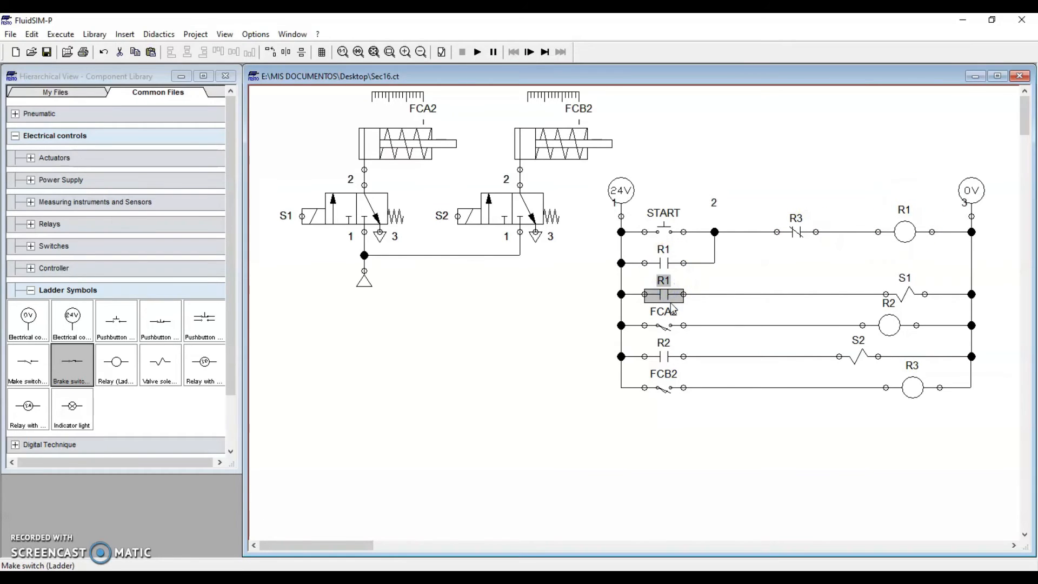
left_click(673, 294)
left_click(909, 293)
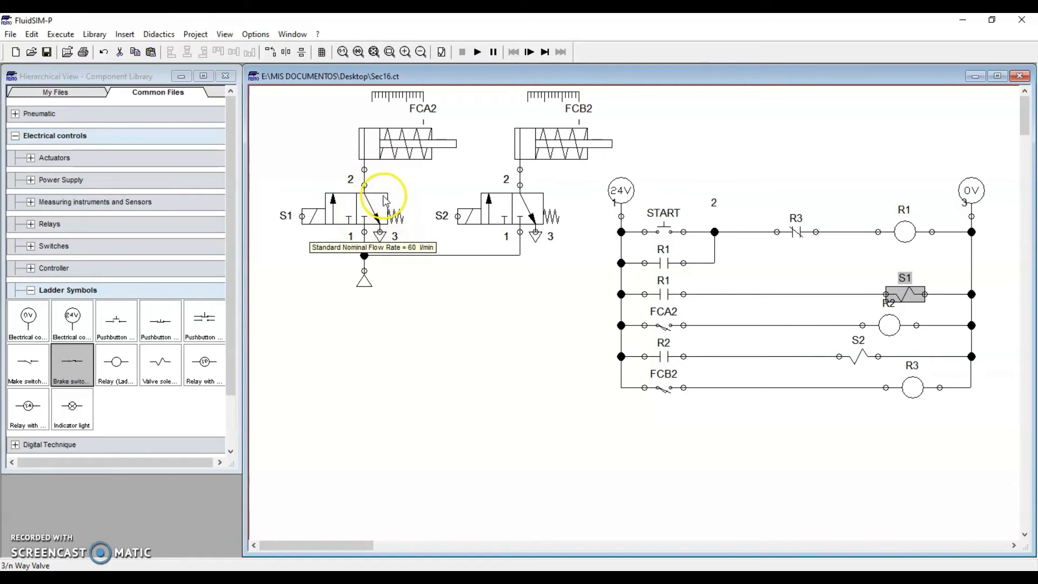
left_click(513, 361)
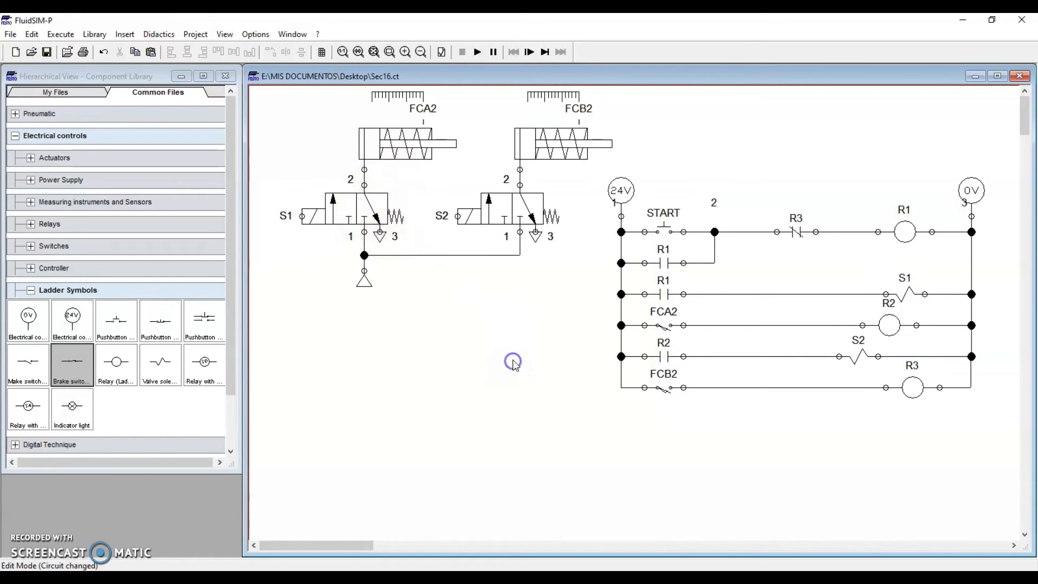
Simulate the circuit, actuate START to test the cylinder sequence, and return to edit mode.
left_click(483, 54)
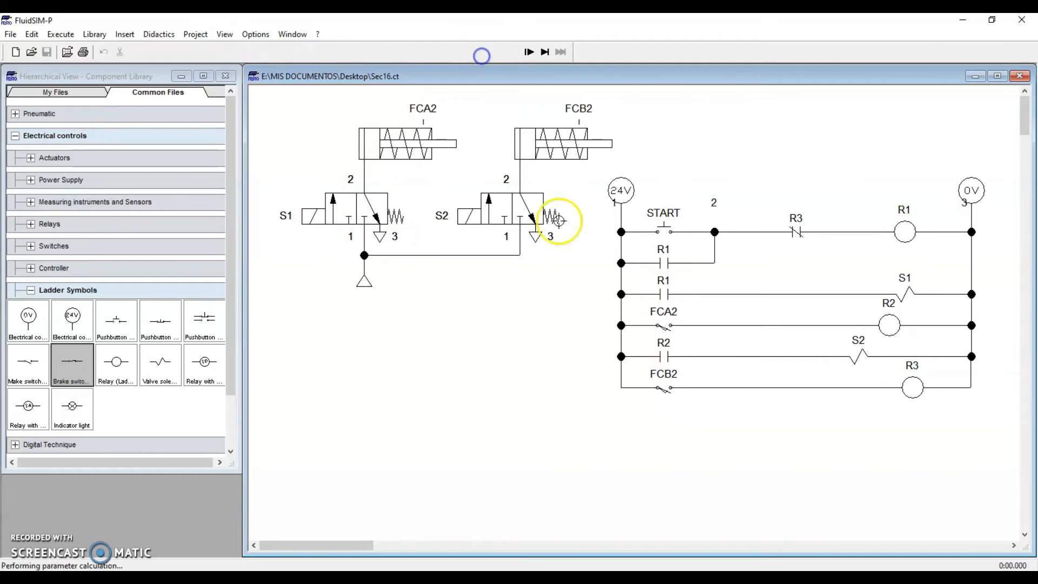
left_click(667, 221)
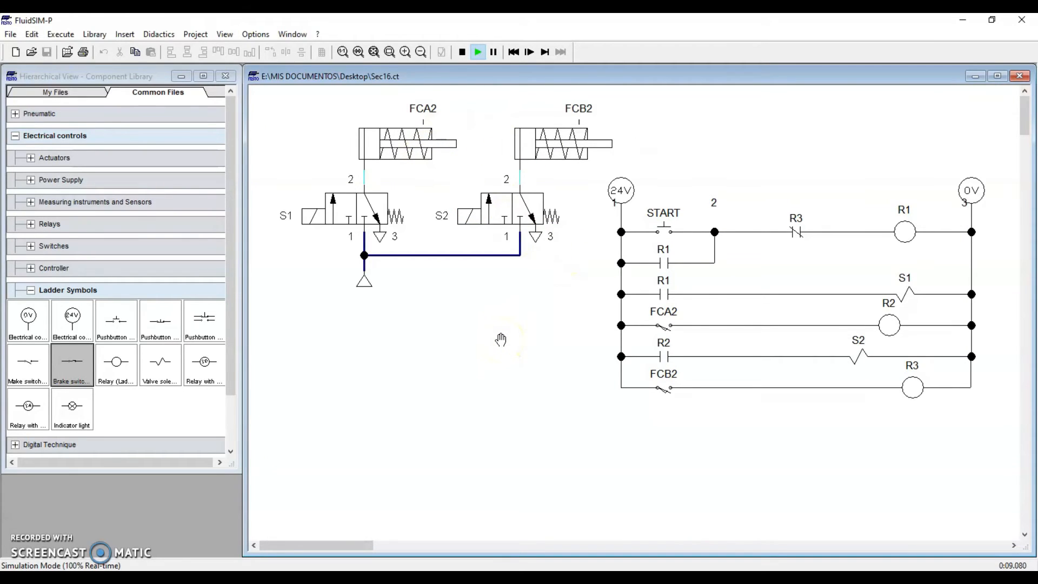
left_click(462, 51)
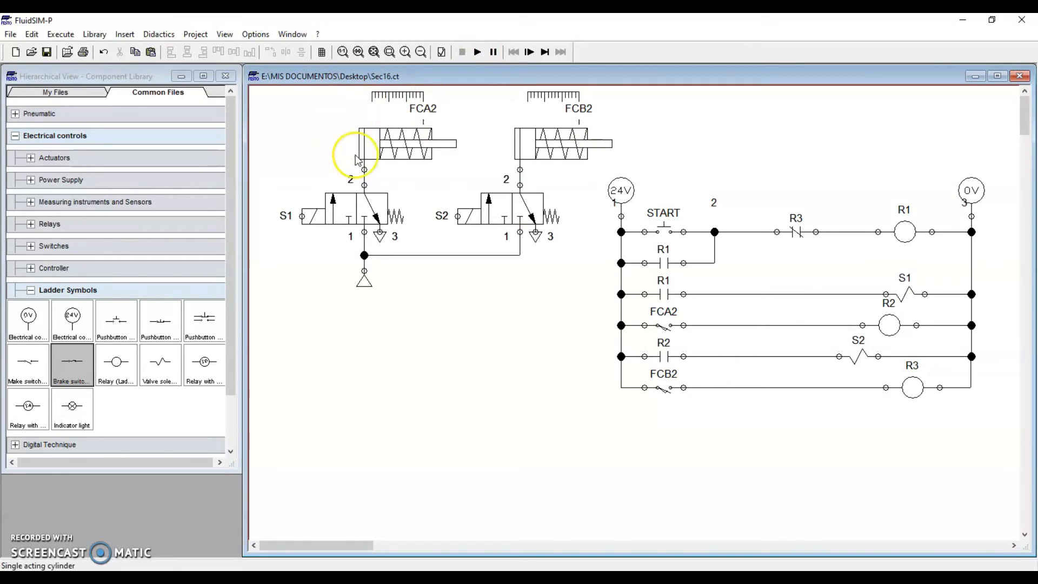
Trace the second cylinder's trigger path from limit switch FCA2 through relay R2 and its contact to solenoid S2.
left_click(409, 149)
left_click(556, 144)
left_click(540, 355)
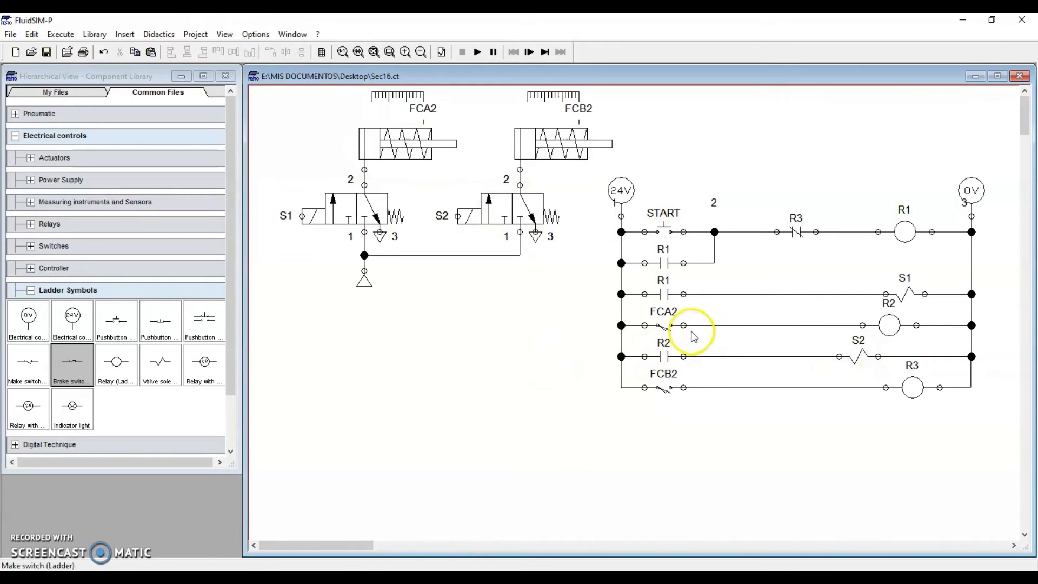
left_click(427, 135)
mouse_move(433, 144)
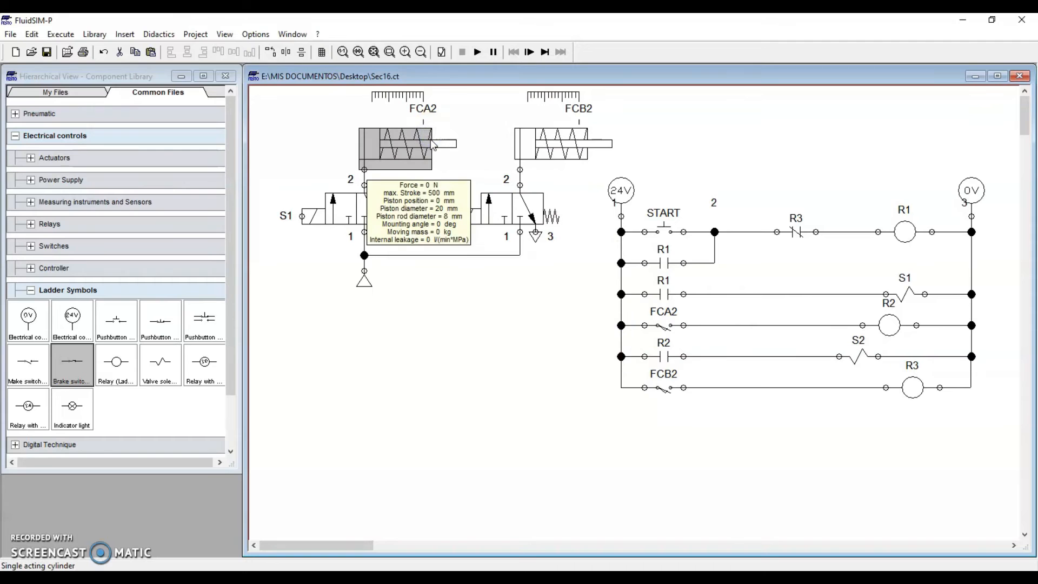
mouse_move(425, 105)
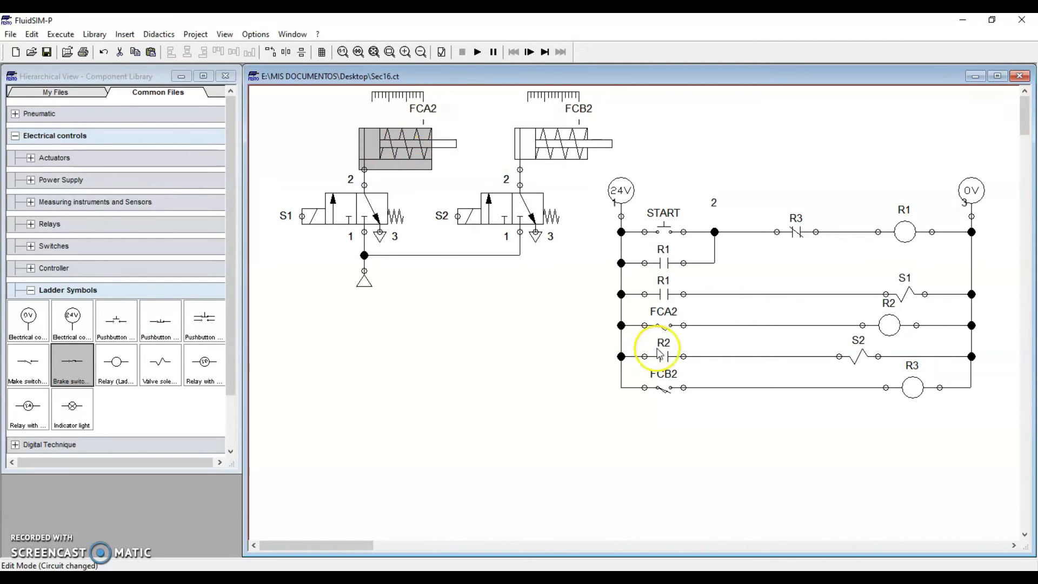
left_click(663, 327)
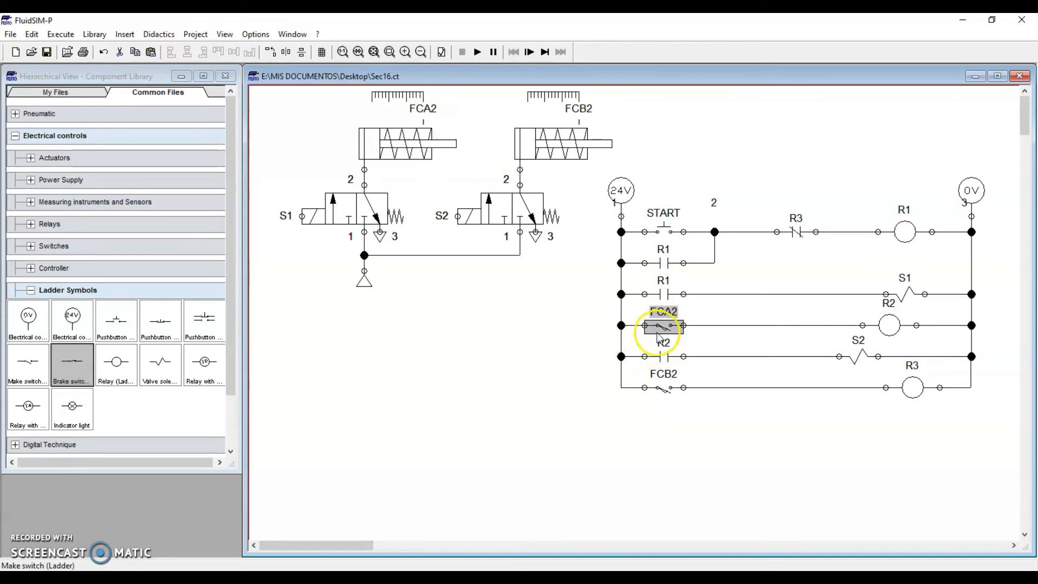
left_click(890, 325)
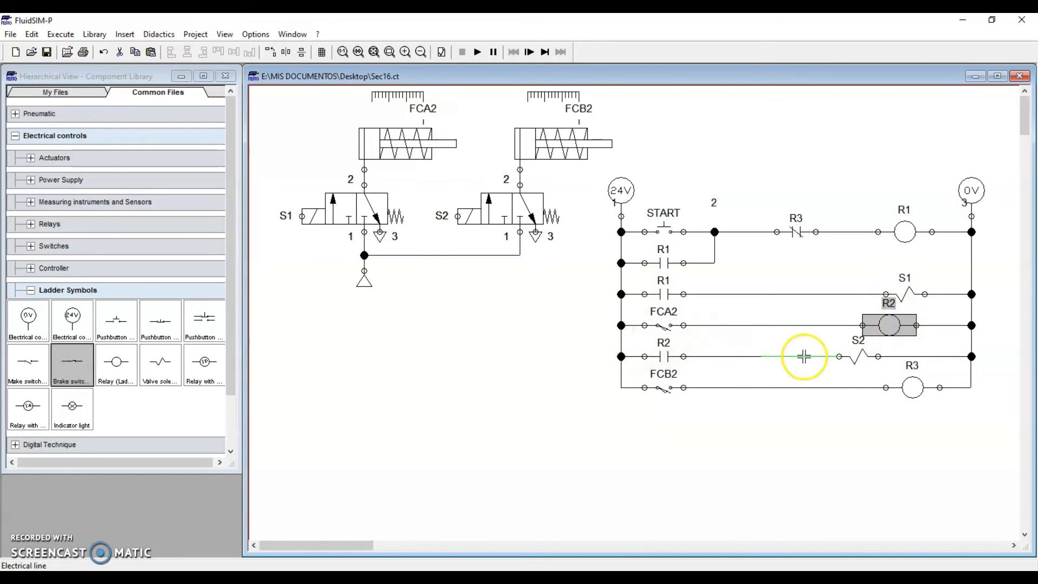
left_click(662, 356)
left_click(854, 358)
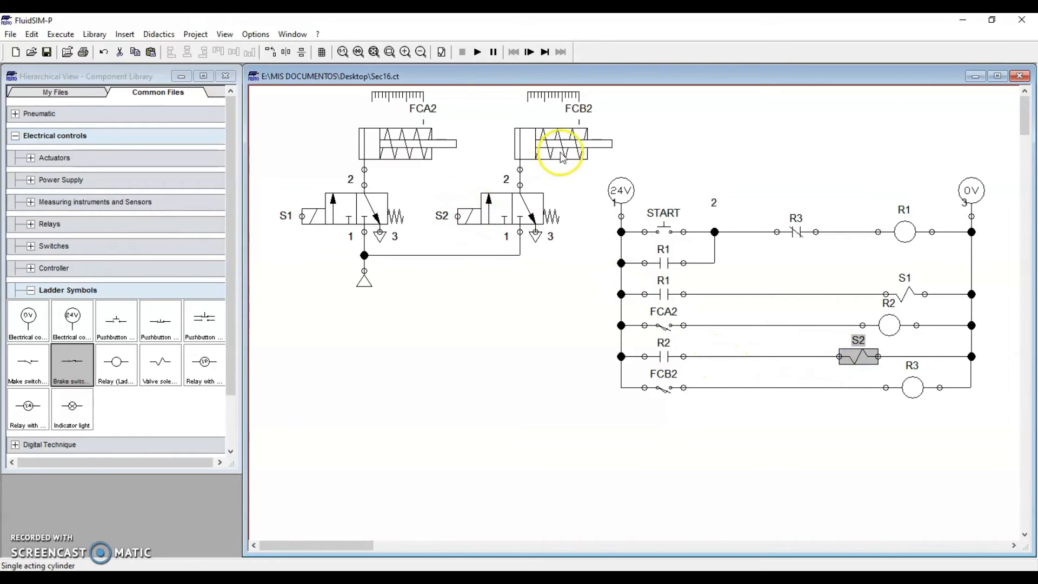
Move the R2–S2 and FCB2–R3 rungs down together to make room below the FCA2 rung.
left_click(596, 404)
left_click_drag(595, 343, 991, 422)
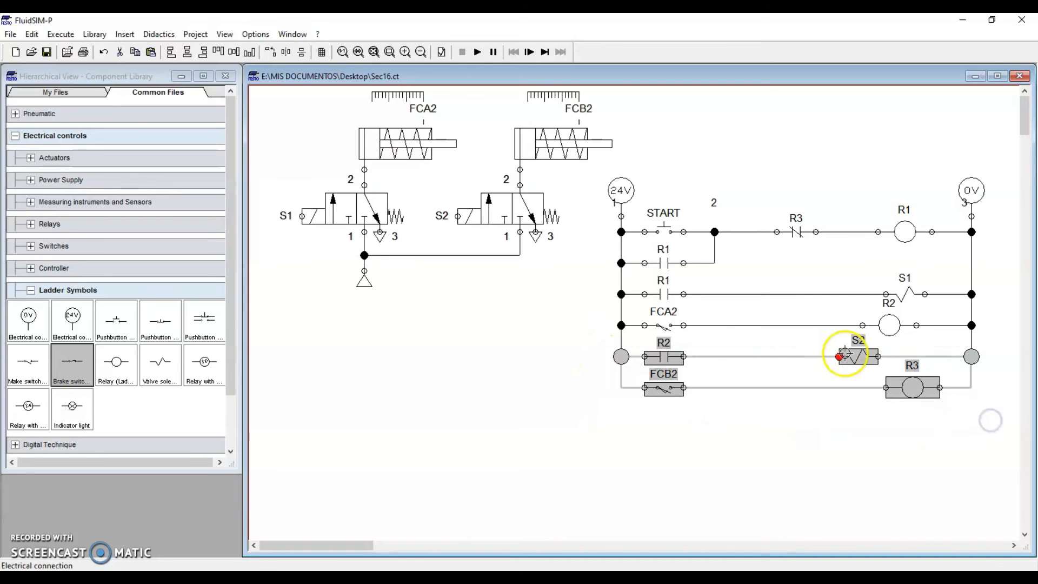
left_click_drag(856, 358, 854, 373)
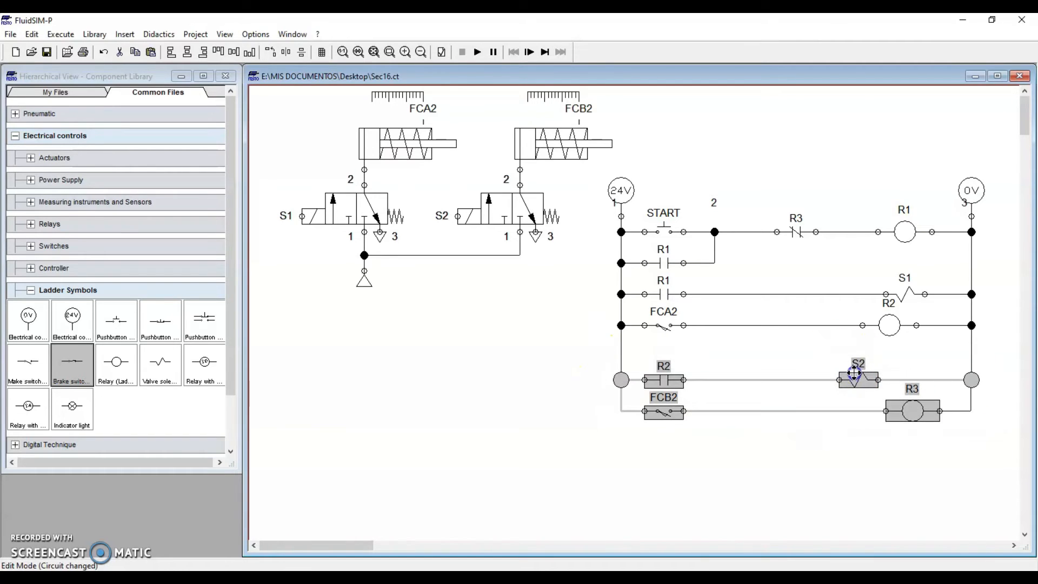
left_click(735, 367)
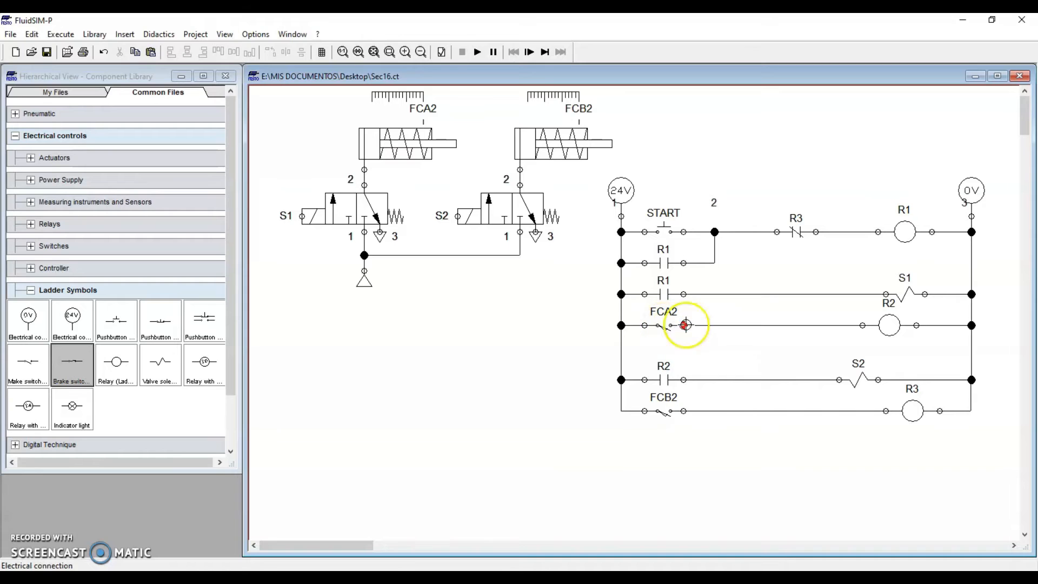
Add a ladder make switch labelled R2 and wire it in parallel with FCA2 as a latch for relay R2.
left_click(878, 329)
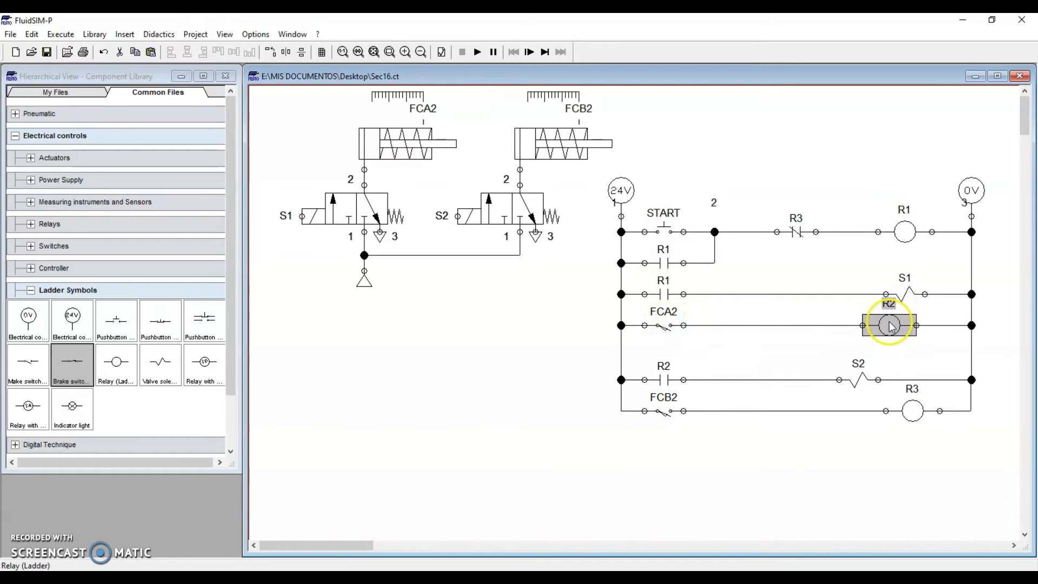
left_click_drag(28, 361, 519, 366)
double_click(507, 359)
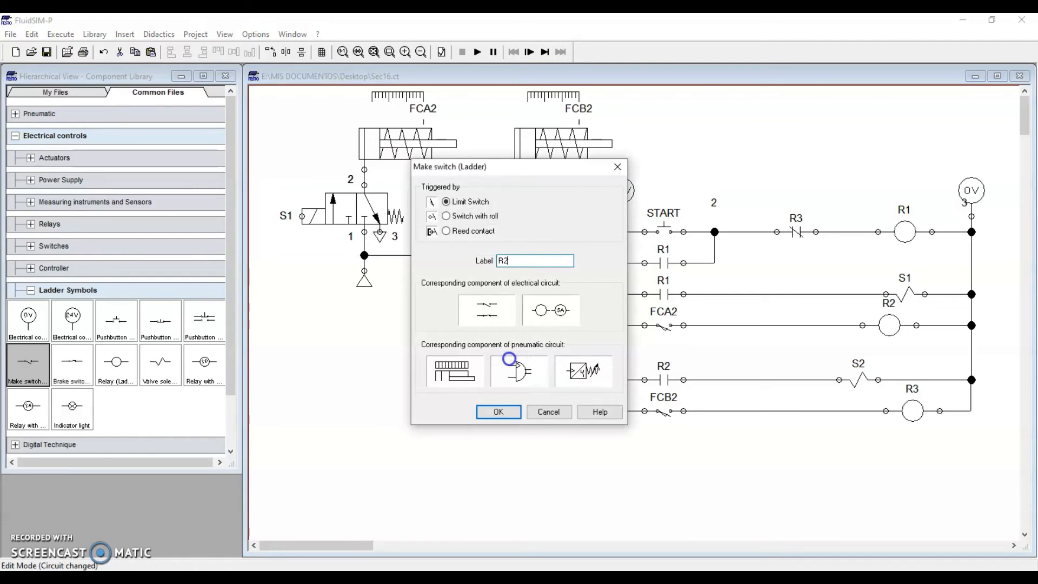
key("Return")
left_click_drag(509, 359, 622, 351)
left_click_drag(715, 324, 715, 325)
Run the simulation with the R2 latch in place, actuate START, and stop it after observing both cylinders.
left_click(477, 51)
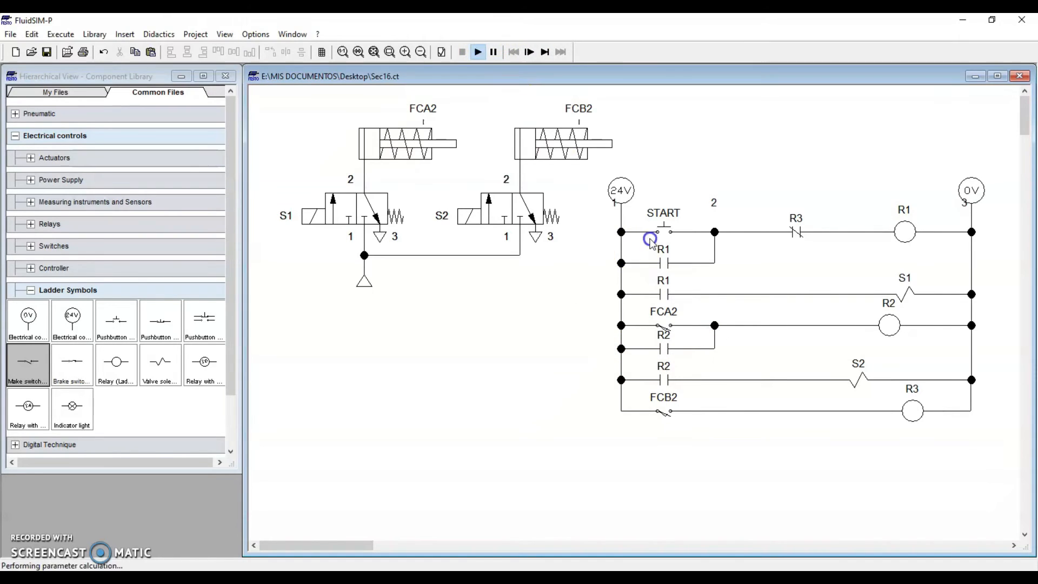
left_click(664, 226)
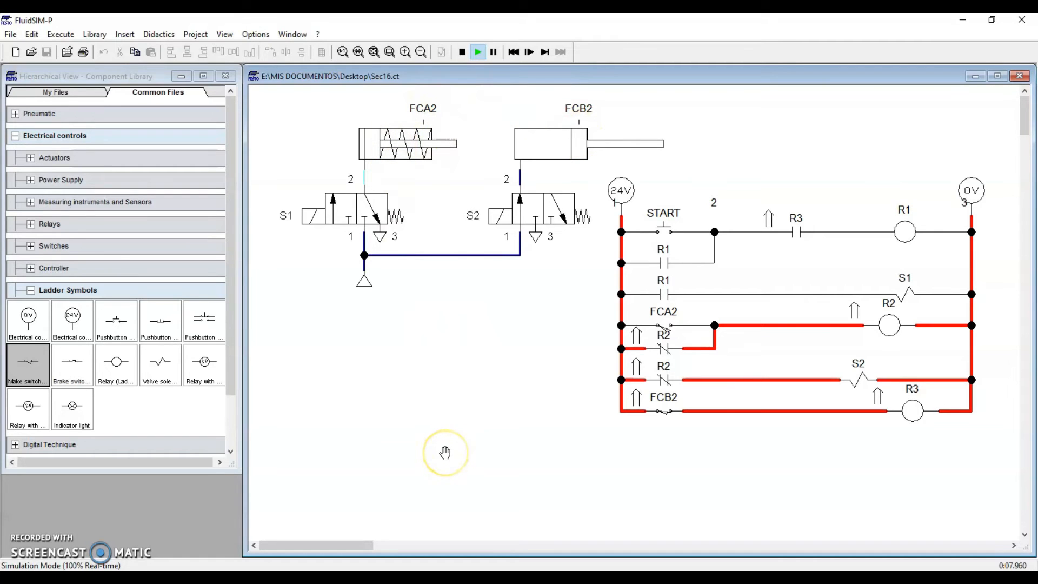
left_click(462, 53)
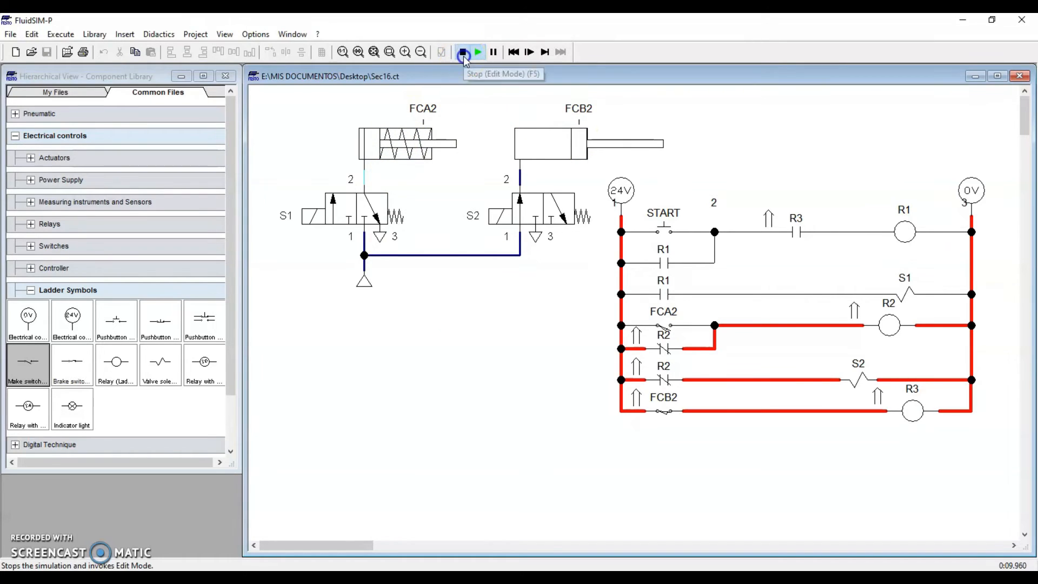
Trace the second cylinder's holding path from valve solenoid S2 back through the R2 contact to relay R2.
left_click(36, 538)
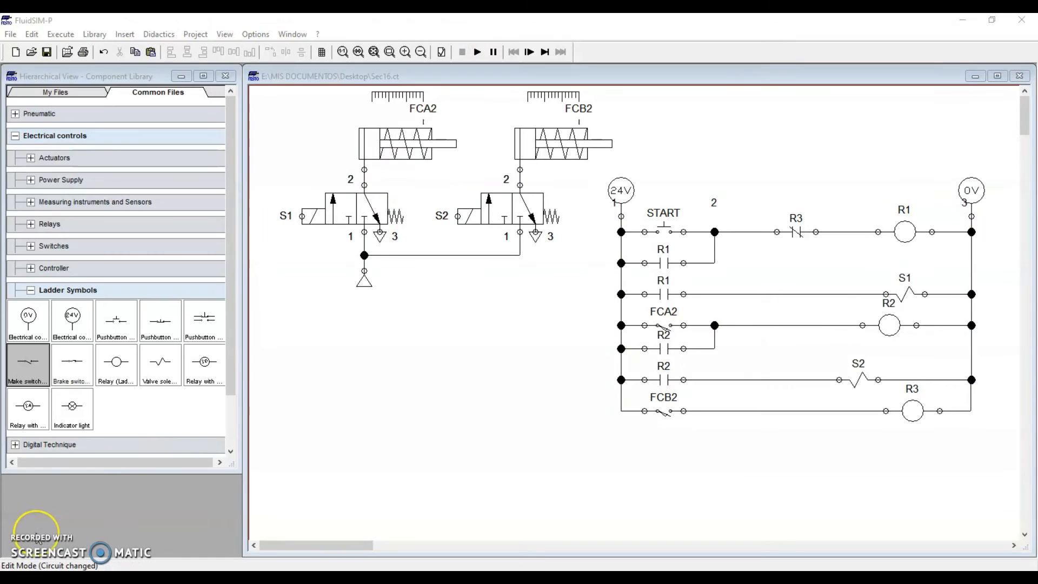
left_click(282, 315)
left_click(525, 154)
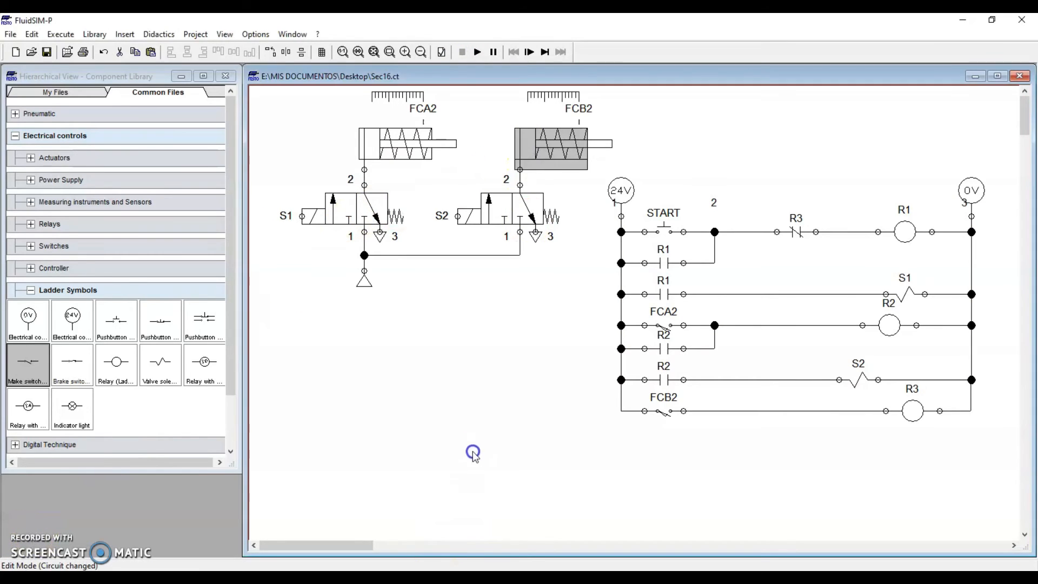
left_click_drag(474, 443, 471, 401)
left_click(562, 142)
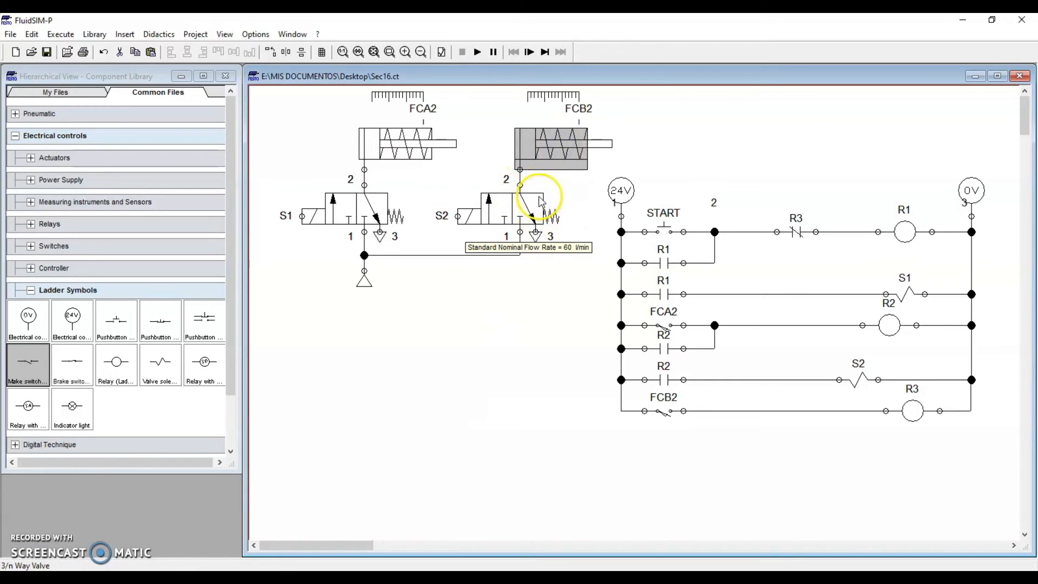
left_click(458, 217)
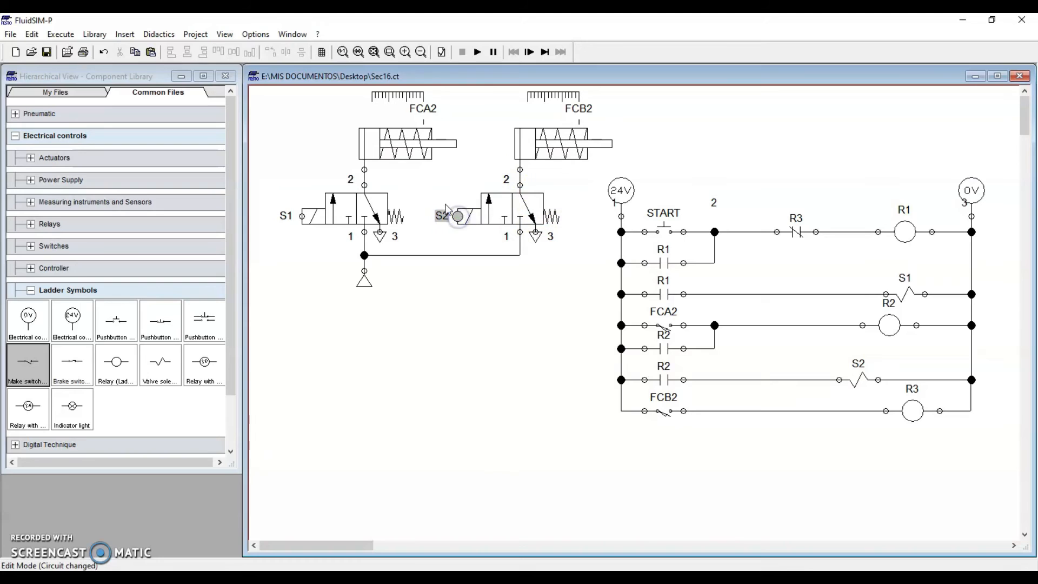
left_click(858, 369)
left_click(668, 382)
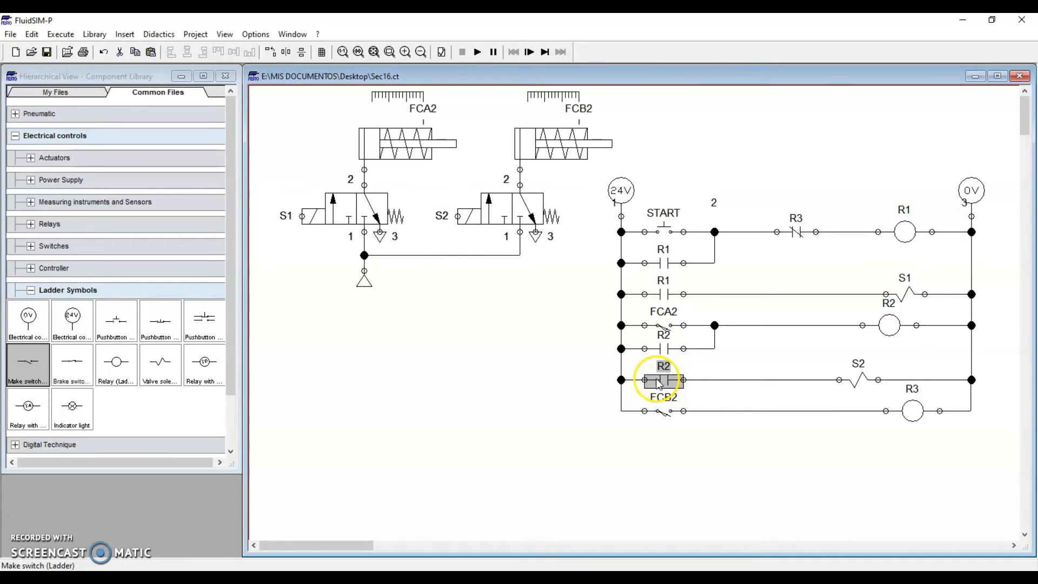
left_click(890, 326)
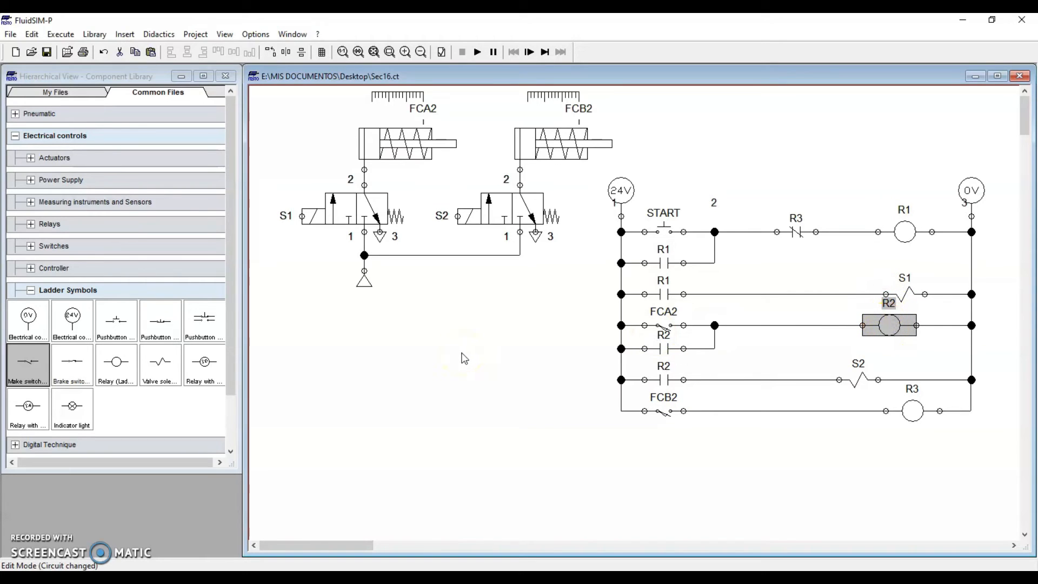
Add an actuating label FCA1 at the 0 mm position of the first cylinder.
left_click(397, 142)
left_click(440, 146)
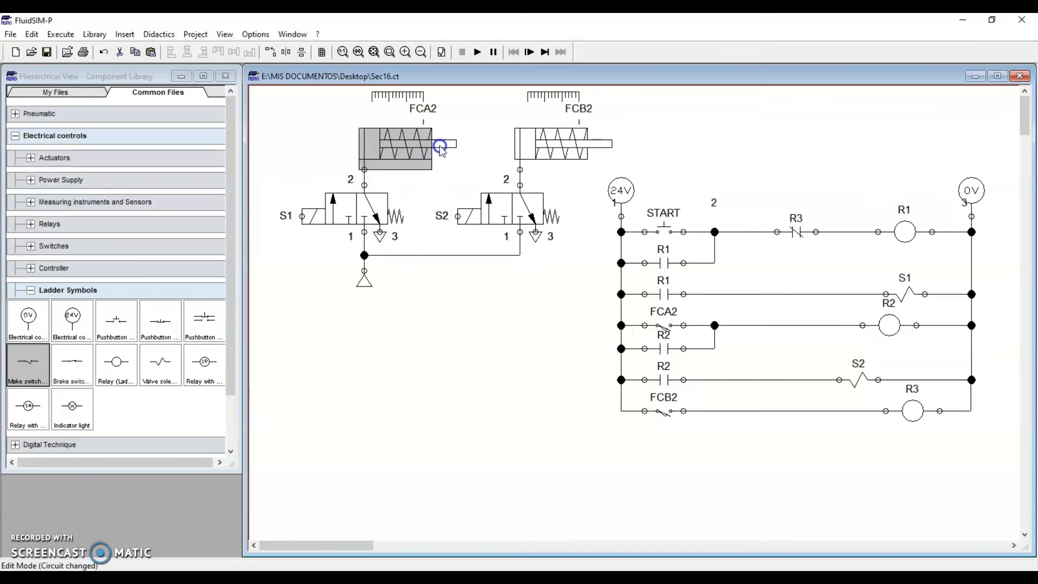
mouse_move(363, 147)
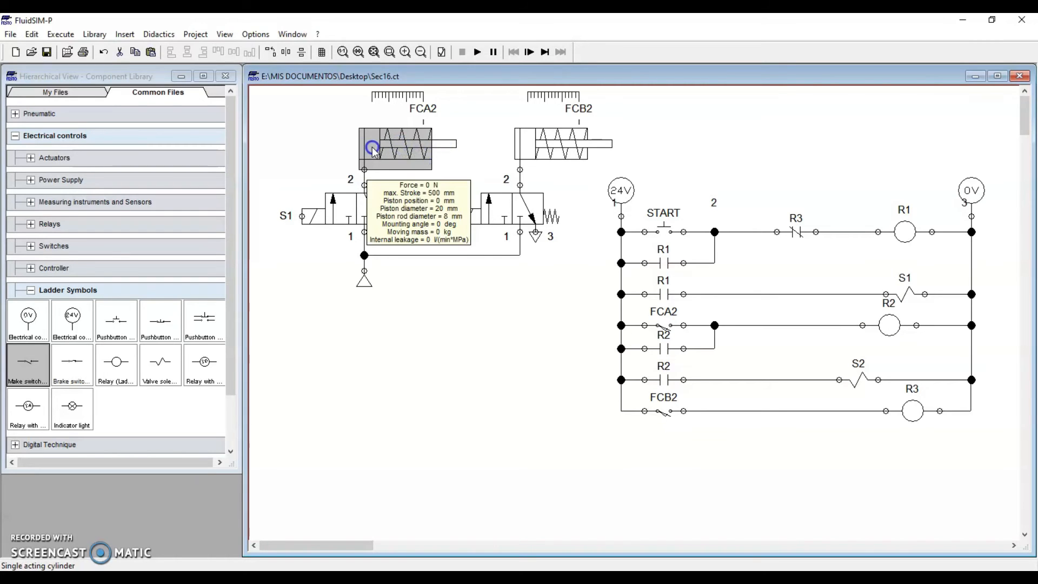
double_click(375, 143)
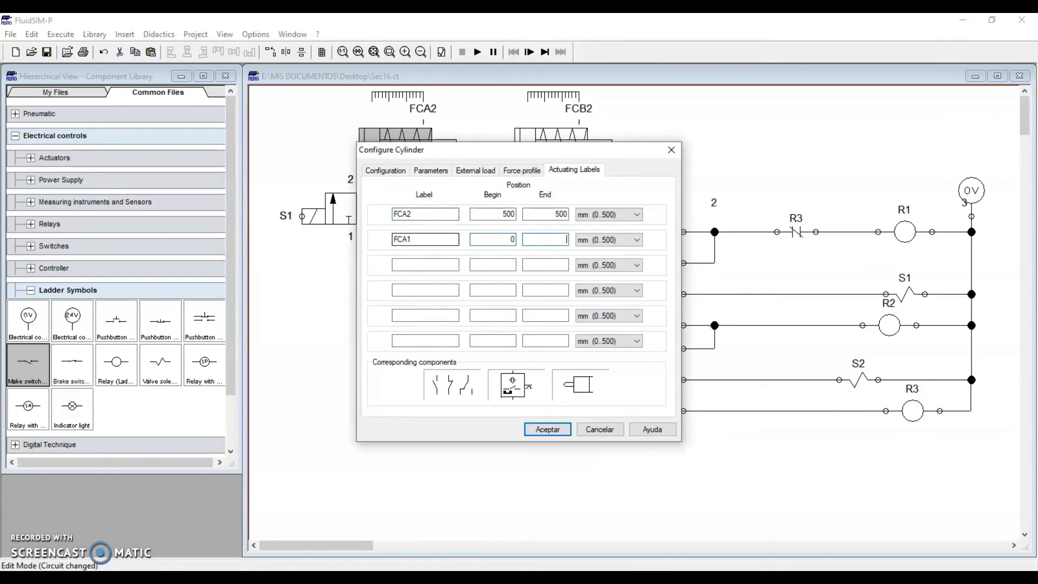
key("Return")
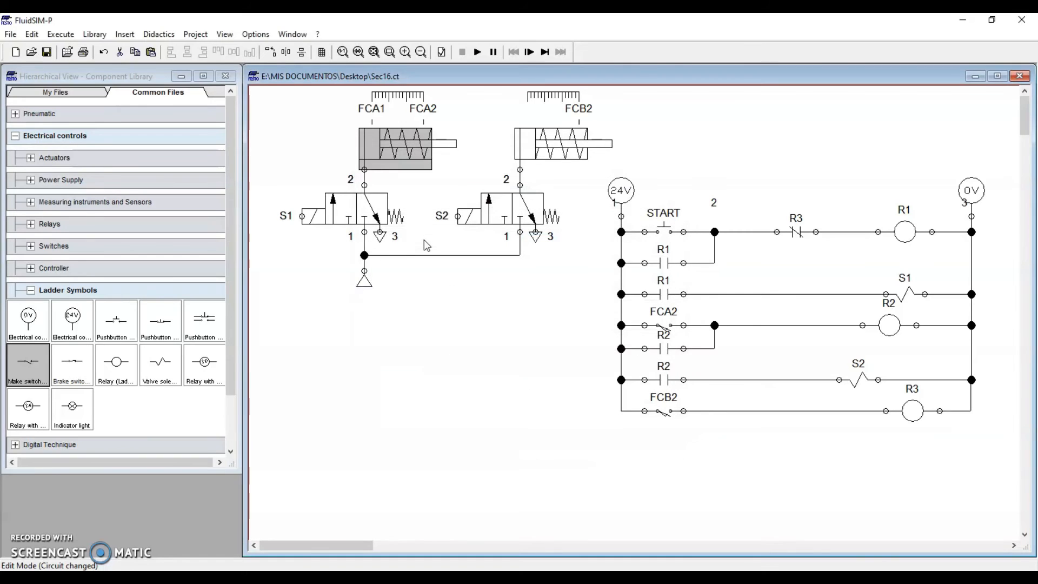
Place a ladder make switch below FCB2 and label it FCA1.
left_click(446, 367)
left_click_drag(28, 361, 672, 446)
double_click(670, 447)
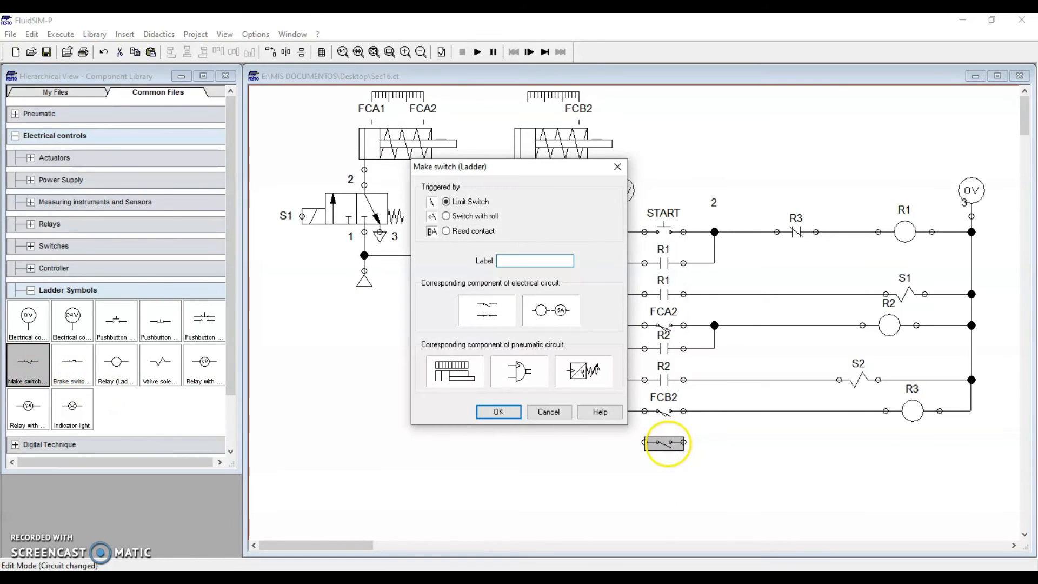
key("Return")
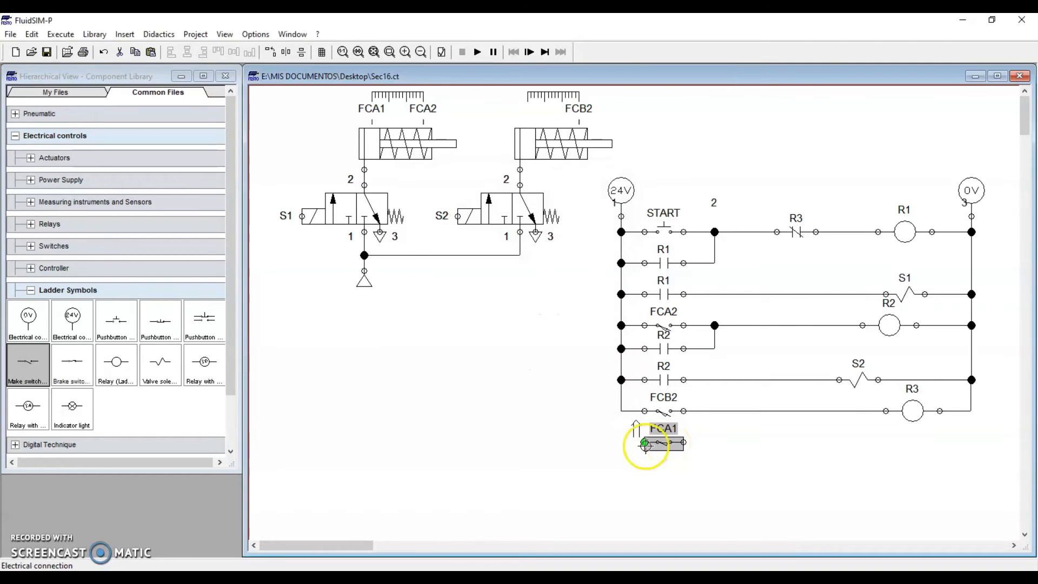
Place a ladder relay below R3, in line with the FCA1 switch, and label it R4.
left_click_drag(124, 374, 878, 442)
double_click(881, 444)
type("R4")
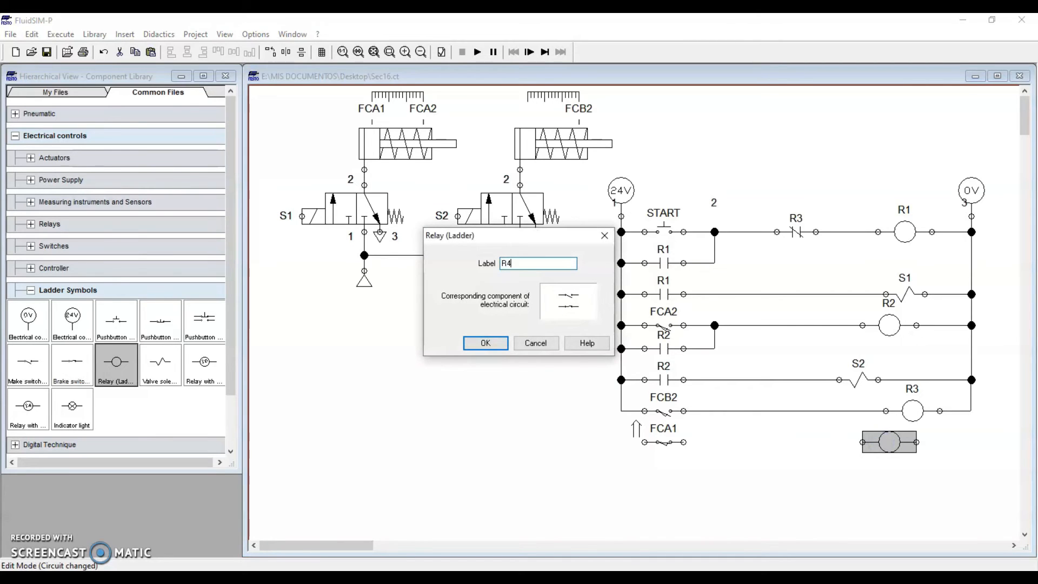
key("Return")
left_click(770, 475)
Wire the FCA1 switch and relay R4 as a new rung between the 24 V and 0 V rails.
left_click_drag(651, 442, 621, 410)
left_click_drag(684, 442, 761, 443)
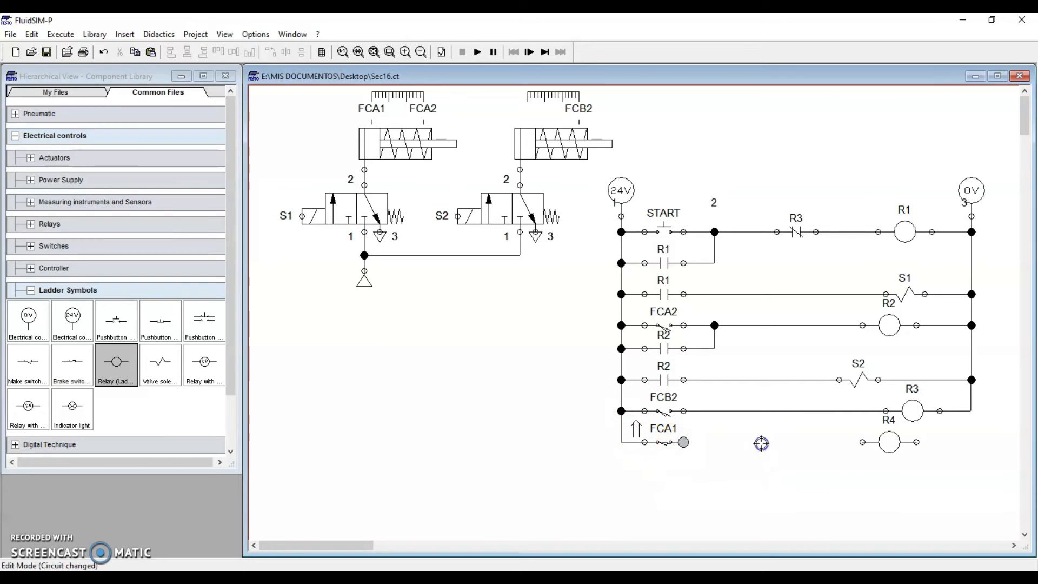
left_click_drag(866, 443, 971, 412)
Place a ladder break switch in the free area beside the ladder and label it R4.
left_click_drag(118, 365, 514, 421)
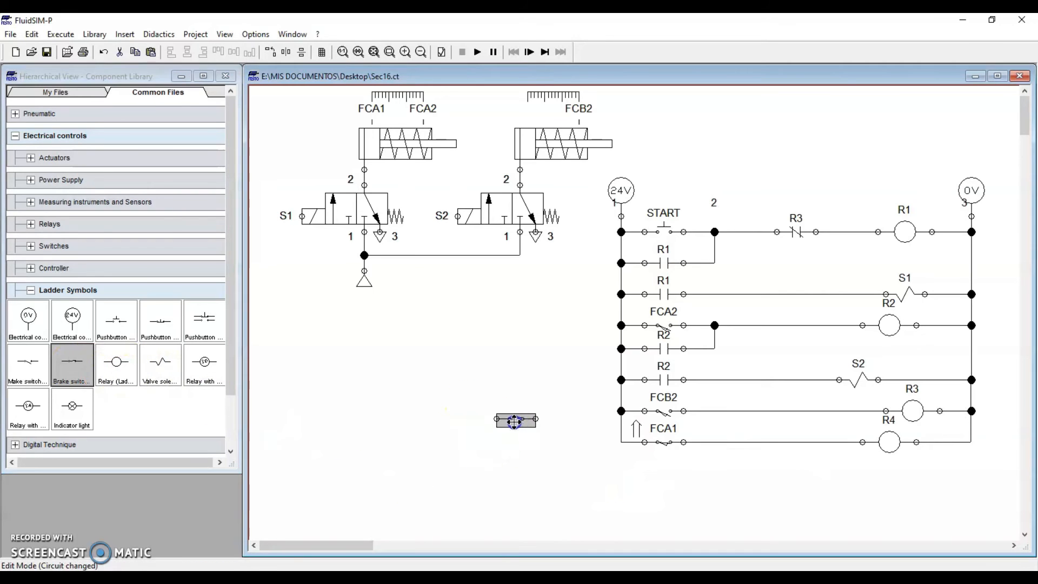
double_click(515, 421)
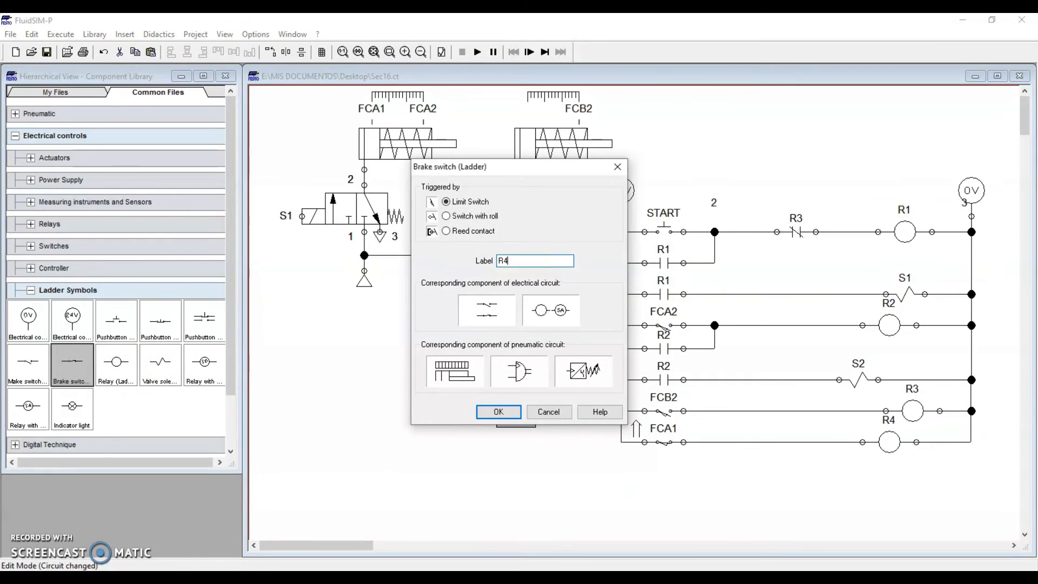
type("R4")
key("Return")
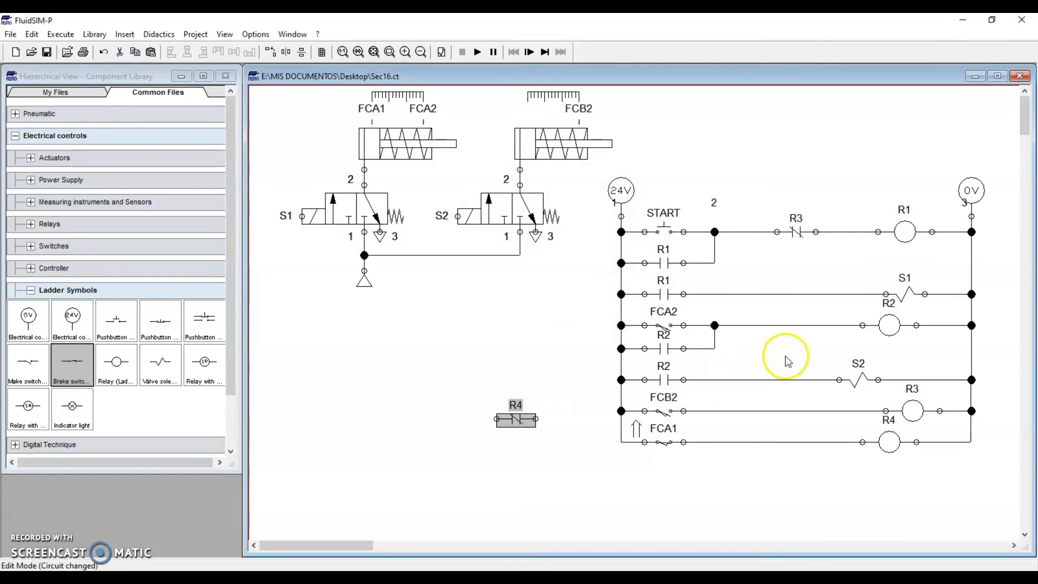
Replace the line feeding relay R2 with the R4 break switch, wired in series after the FCA2 and R2 latch junction.
left_click(794, 326)
key("Delete")
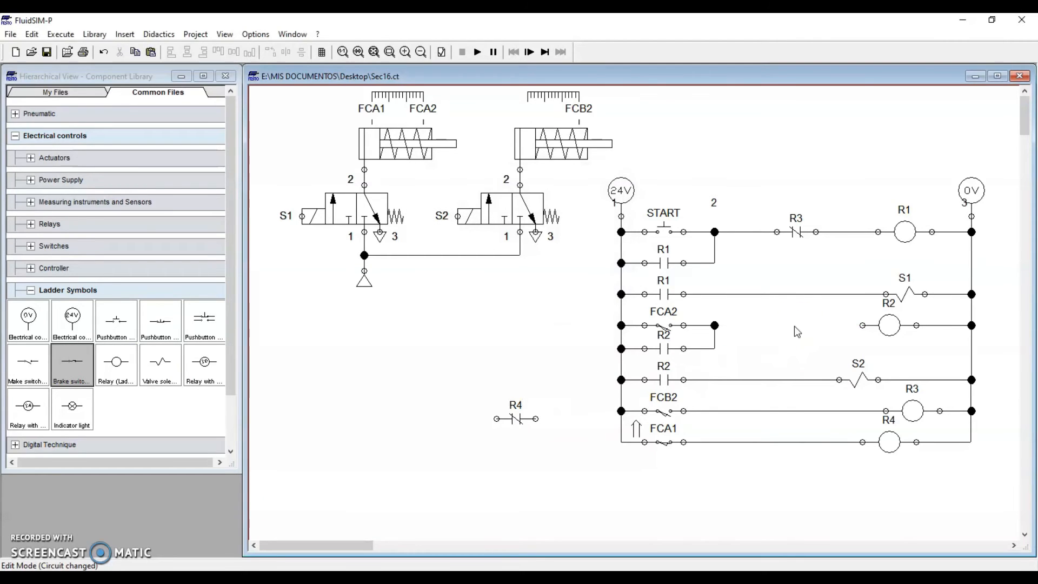
mouse_move(518, 419)
left_mouse_down()
mouse_move(798, 307)
mouse_move(790, 322)
mouse_move(865, 326)
left_mouse_up()
left_click(792, 356)
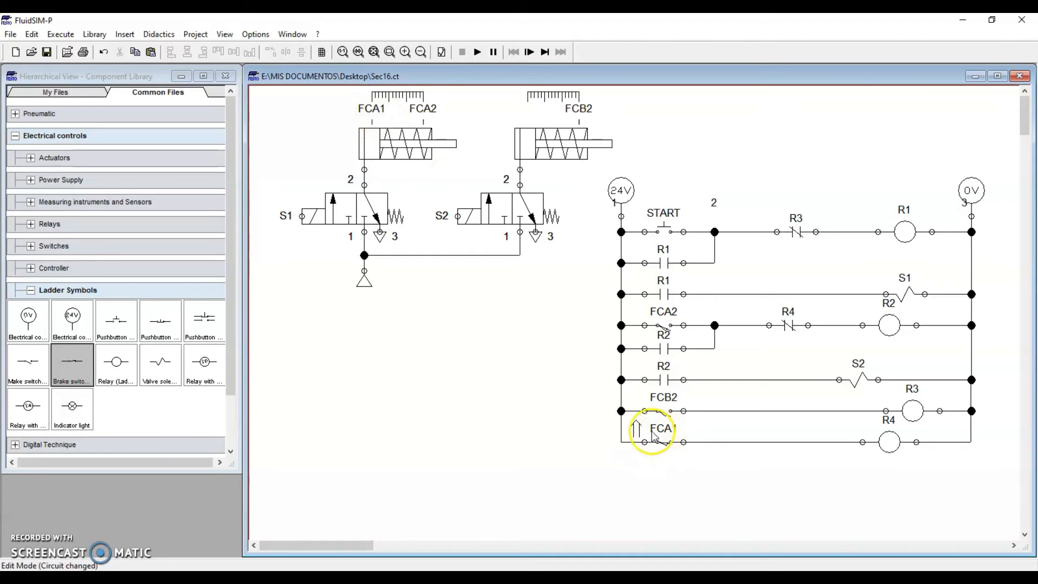
Trace how relay R4 acts through its break contact on relay R2, the R2 contacts, solenoid S2 and the second cylinder.
left_click(874, 451)
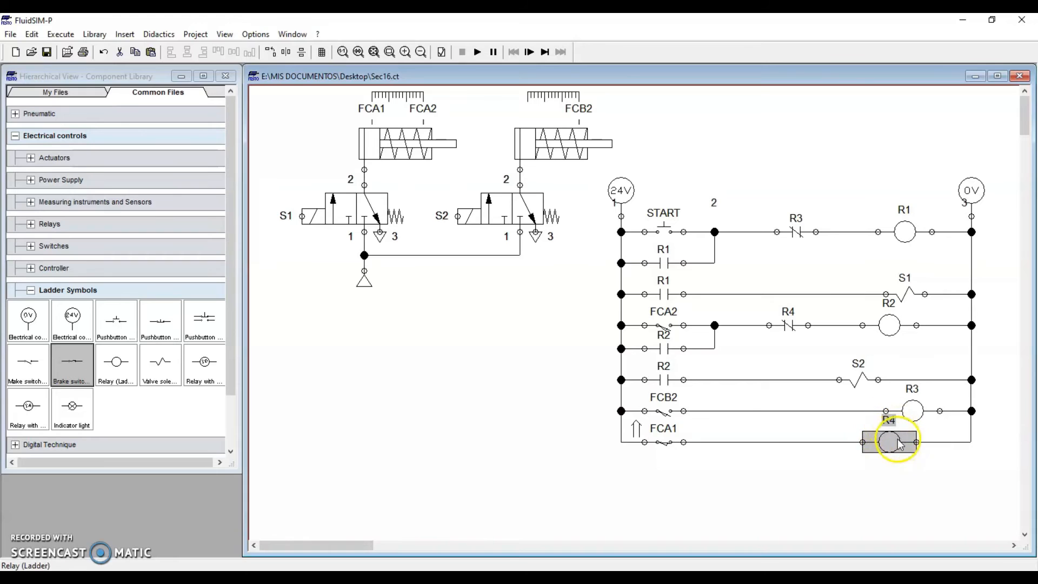
left_click(791, 330)
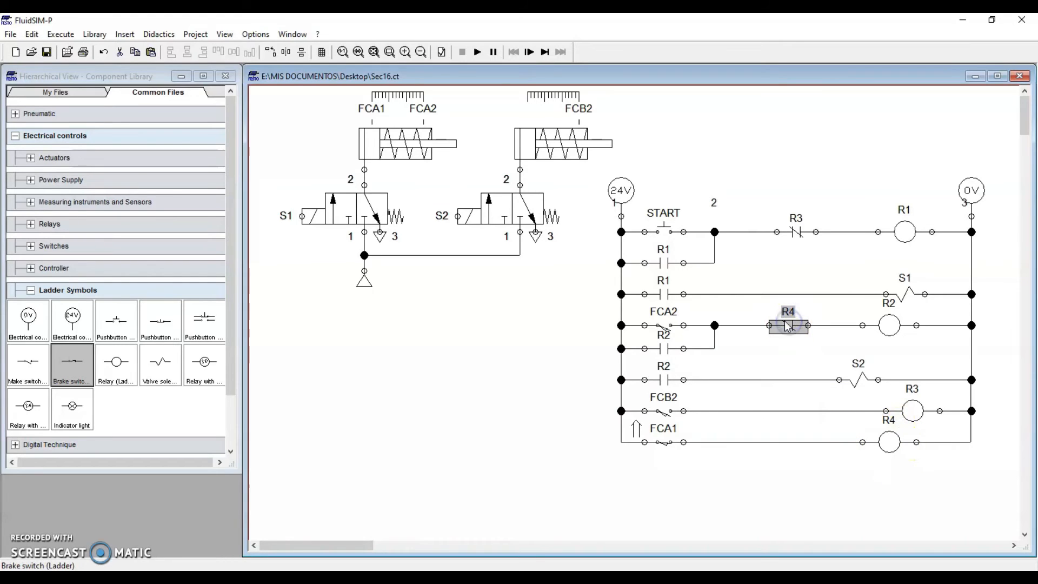
left_click(887, 330)
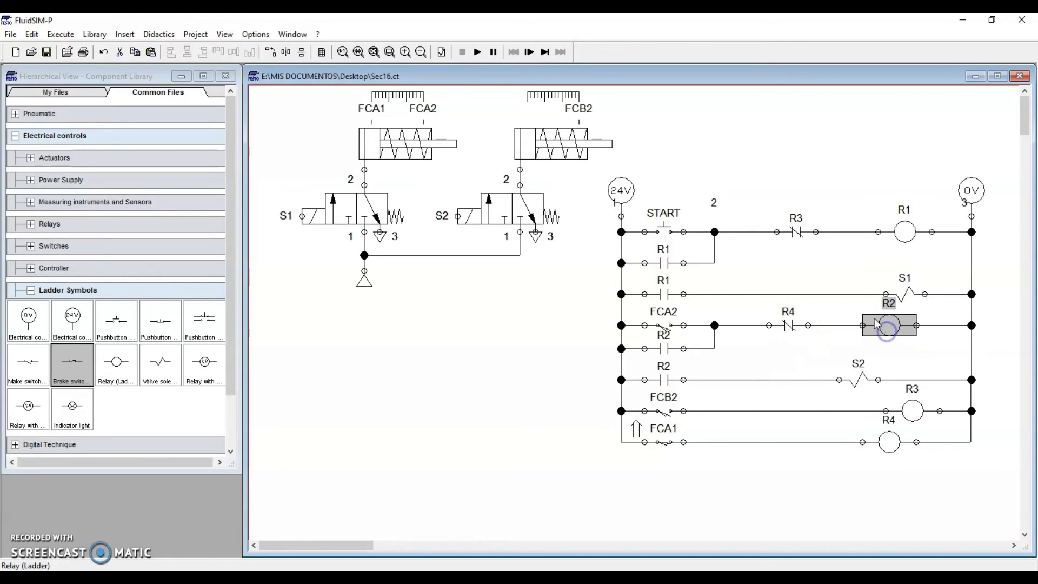
left_click(897, 324)
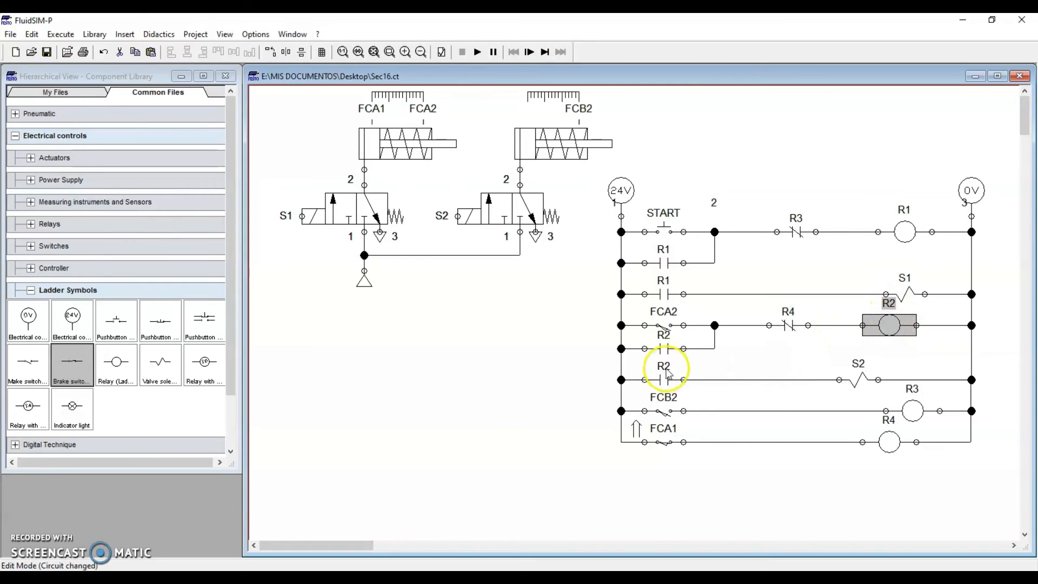
left_click(665, 350)
left_click(665, 380)
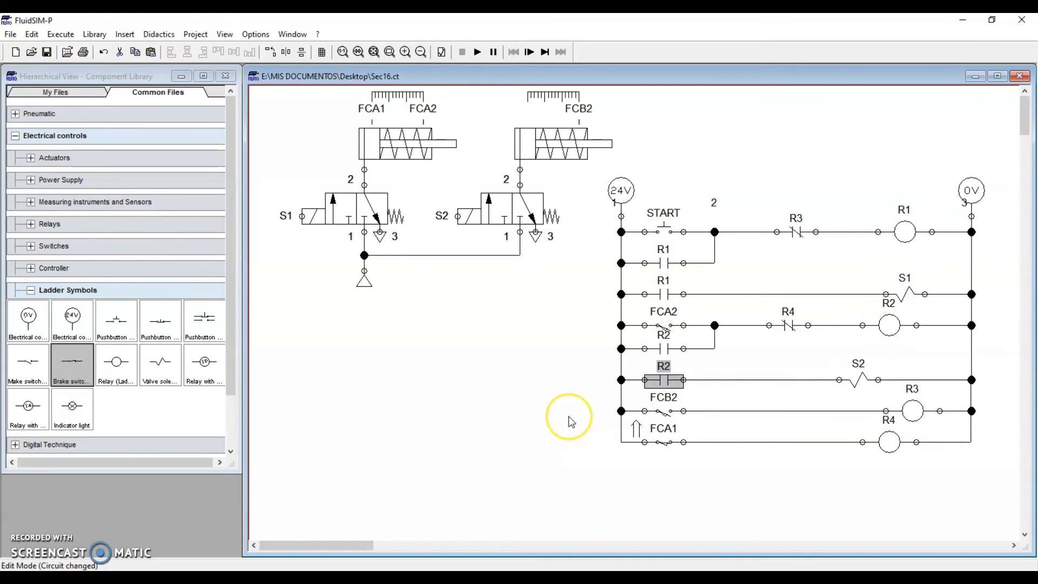
left_click(660, 379)
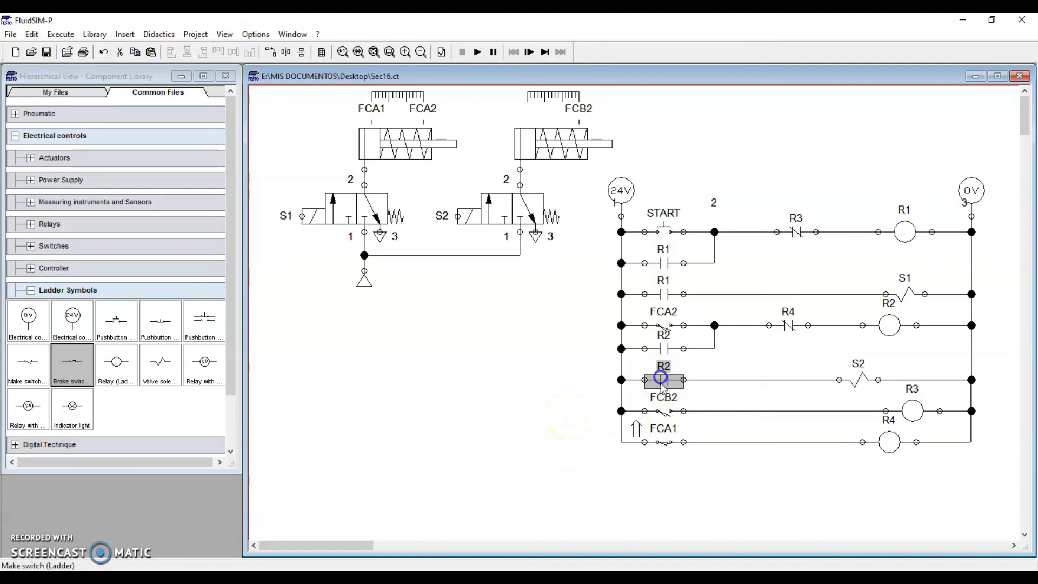
left_click(858, 380)
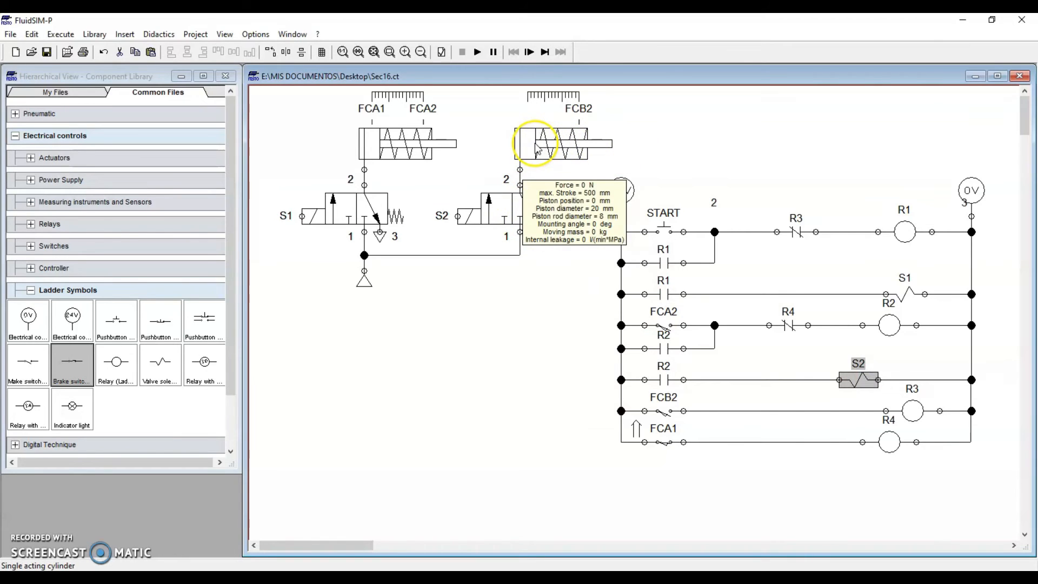
left_click(556, 438)
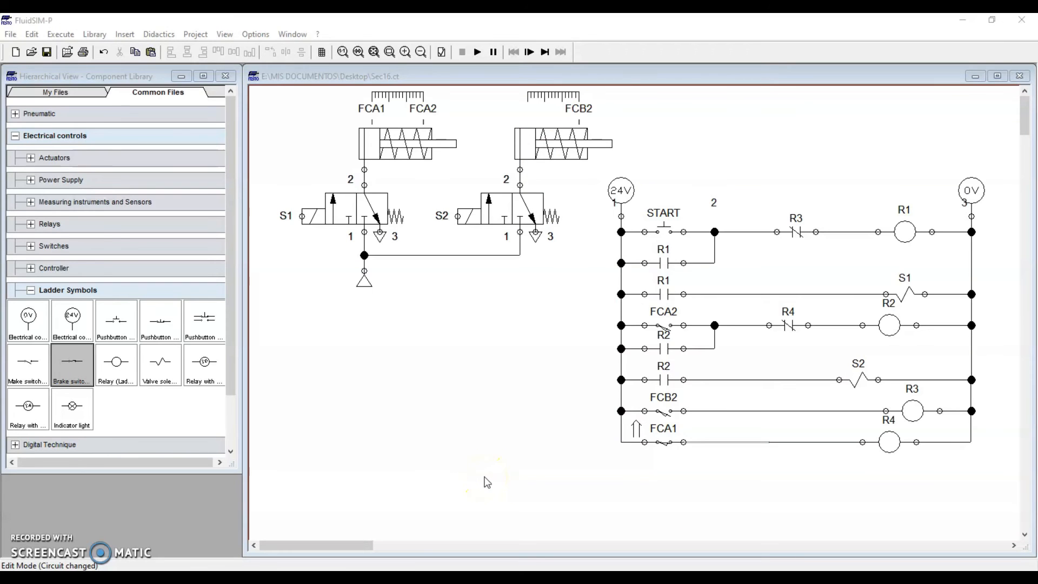
Examine how the first cylinder's starting position affects limit switch FCA1 and relay R4.
left_click(394, 143)
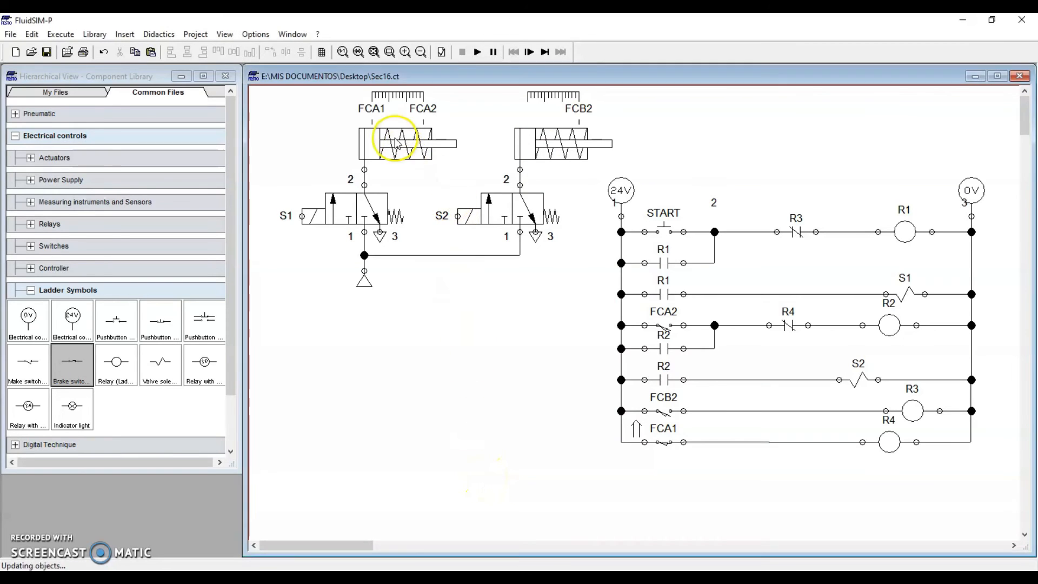
left_click(537, 143)
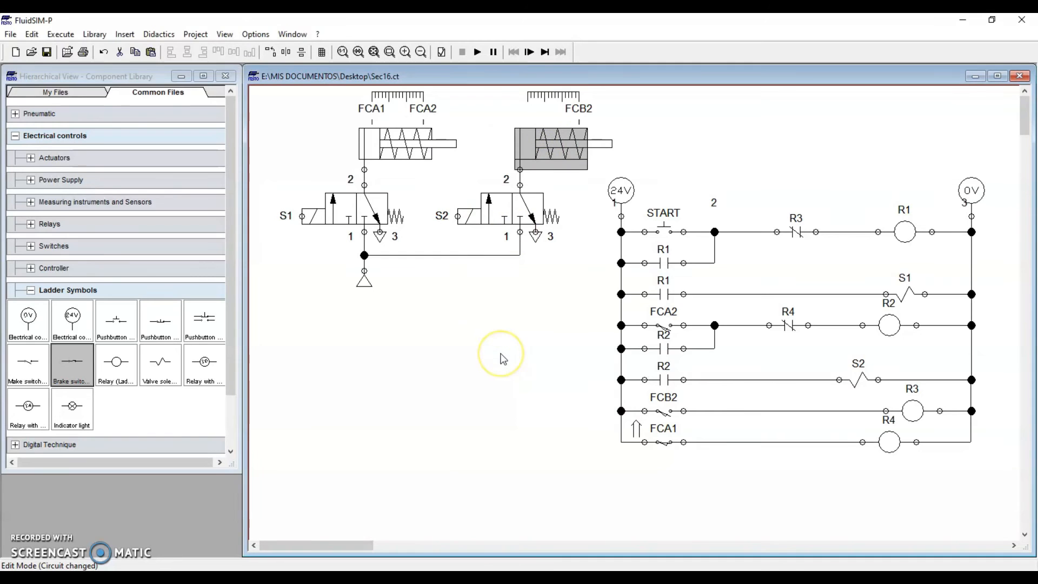
left_click(385, 154)
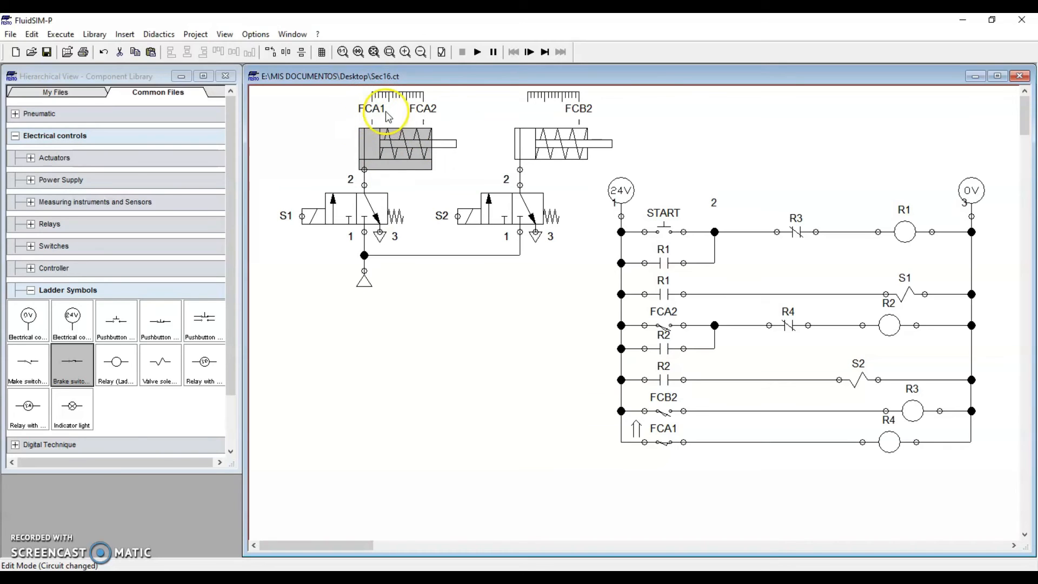
left_click(664, 443)
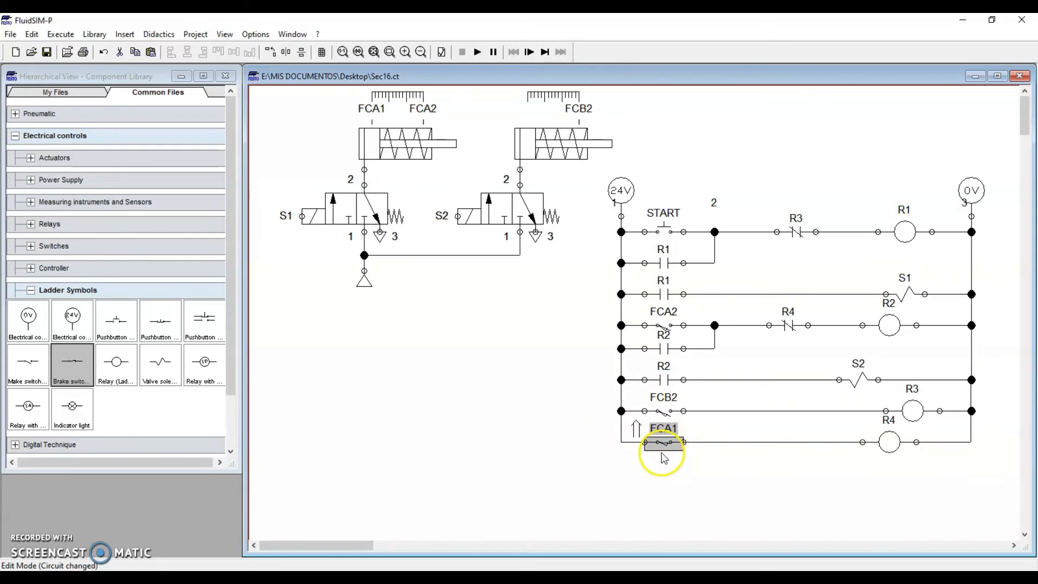
left_click(875, 448)
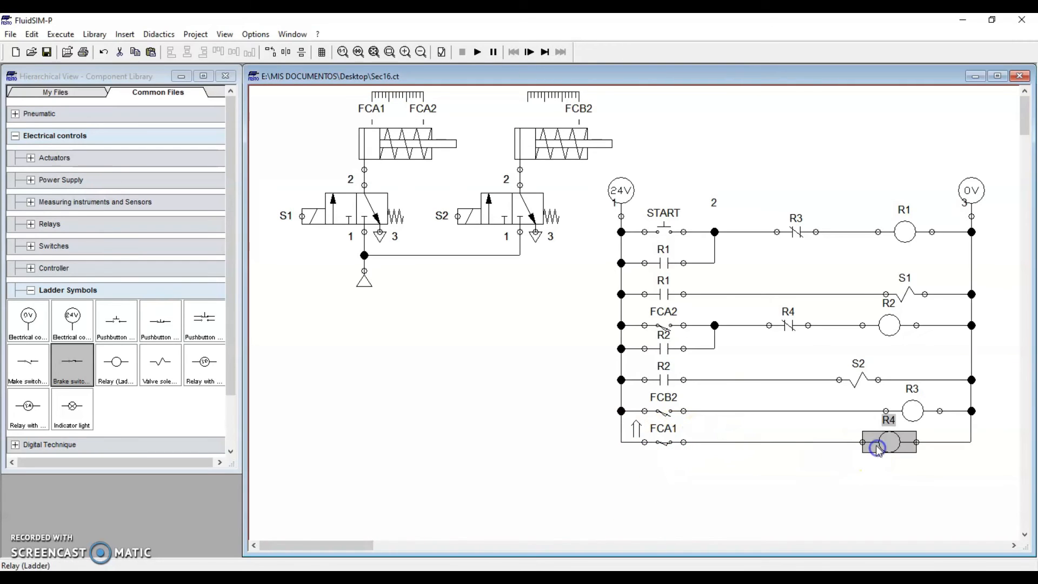
left_click(813, 463)
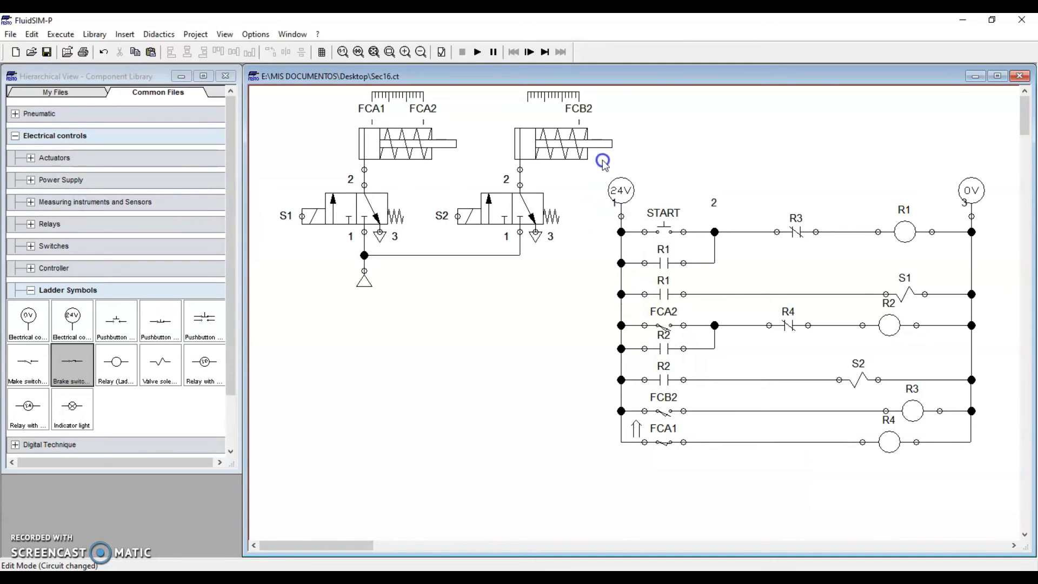
Delete the line between the FCA1 switch and relay R4, and review the FCB2–R3 rung above it.
left_click(673, 442)
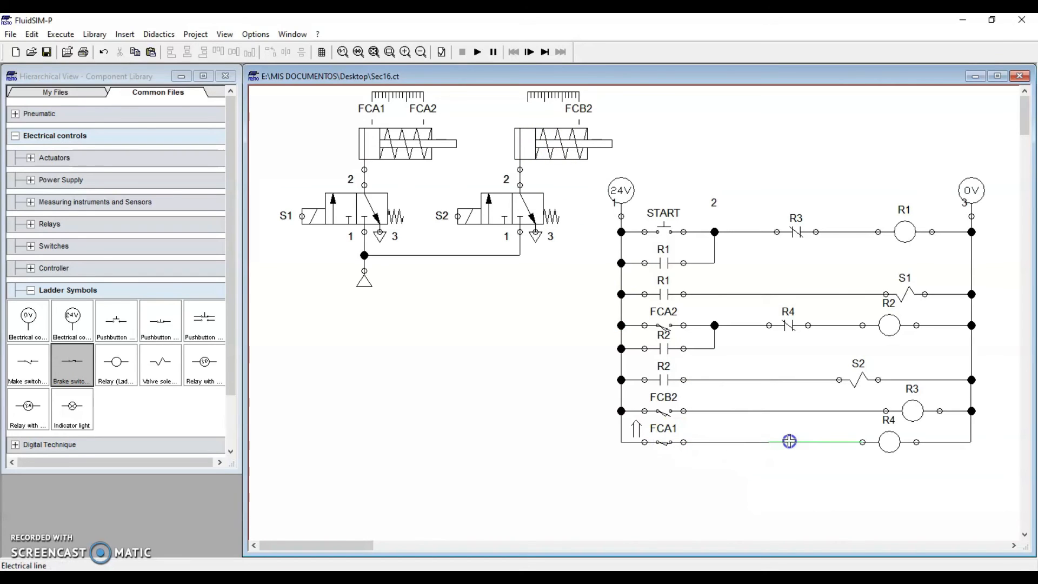
key("Delete")
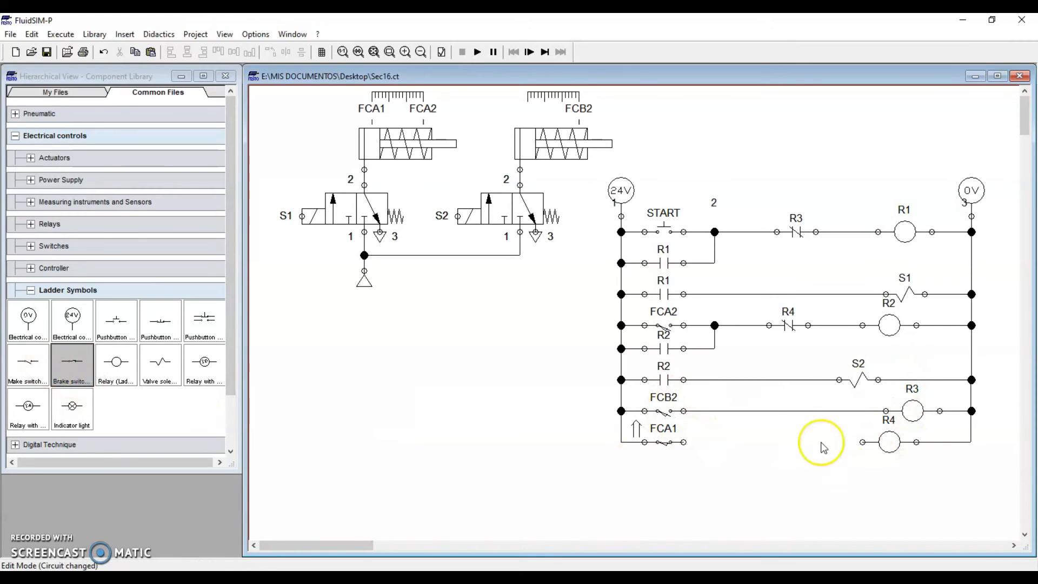
left_click_drag(684, 410, 885, 411)
left_click(914, 412)
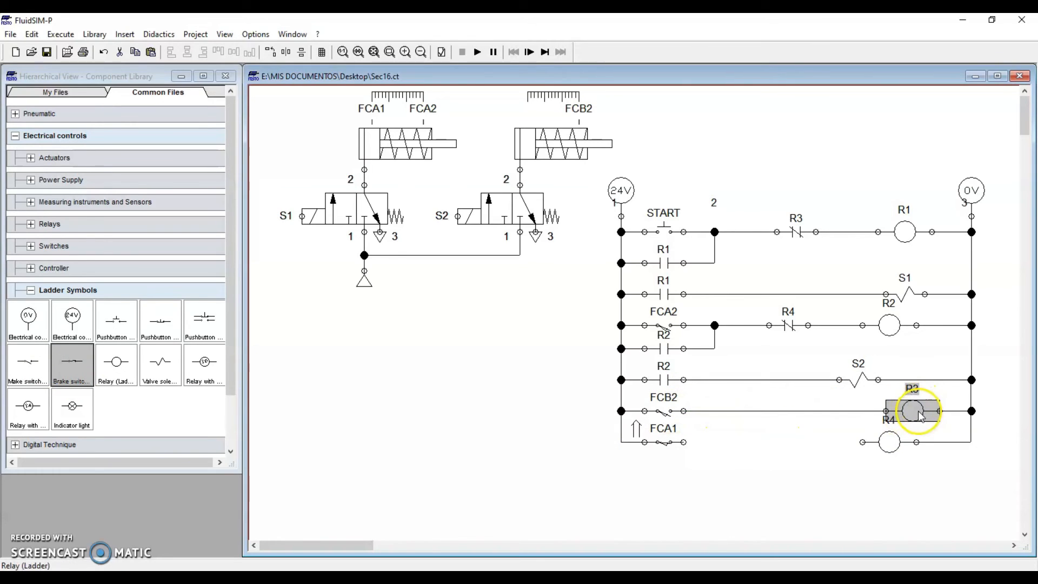
Add a ladder make switch labelled R3 and wire it in series between FCA1 and relay R4.
left_click_drag(30, 362, 745, 443)
double_click(744, 443)
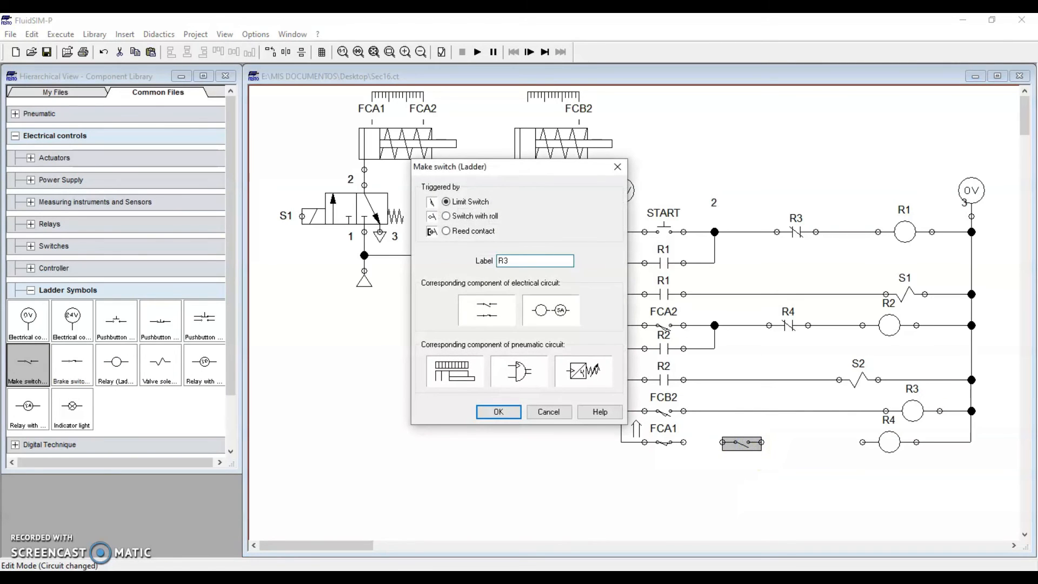
key("Return")
left_click(737, 486)
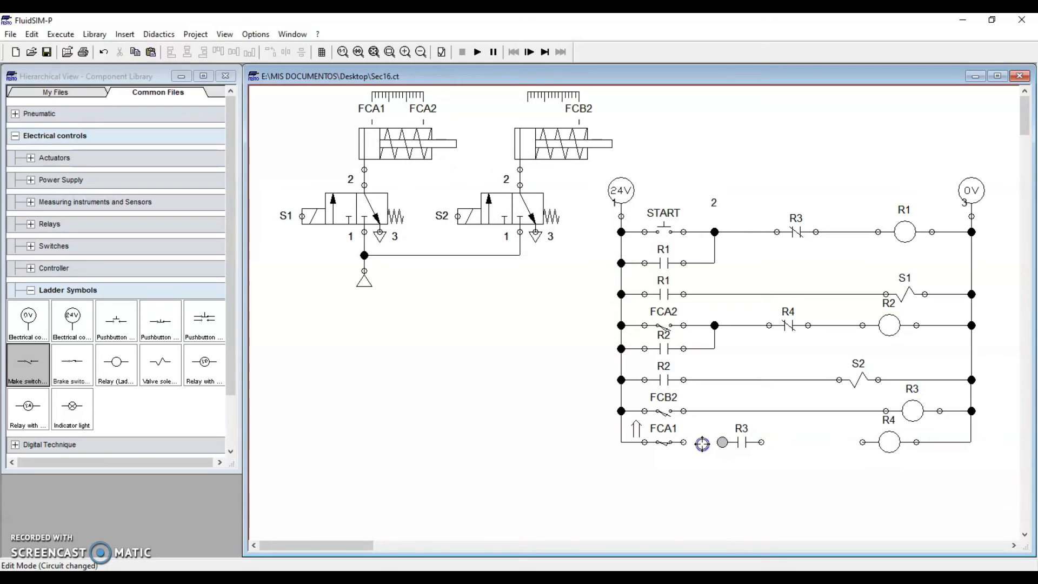
left_click_drag(761, 442, 863, 442)
left_click(725, 478)
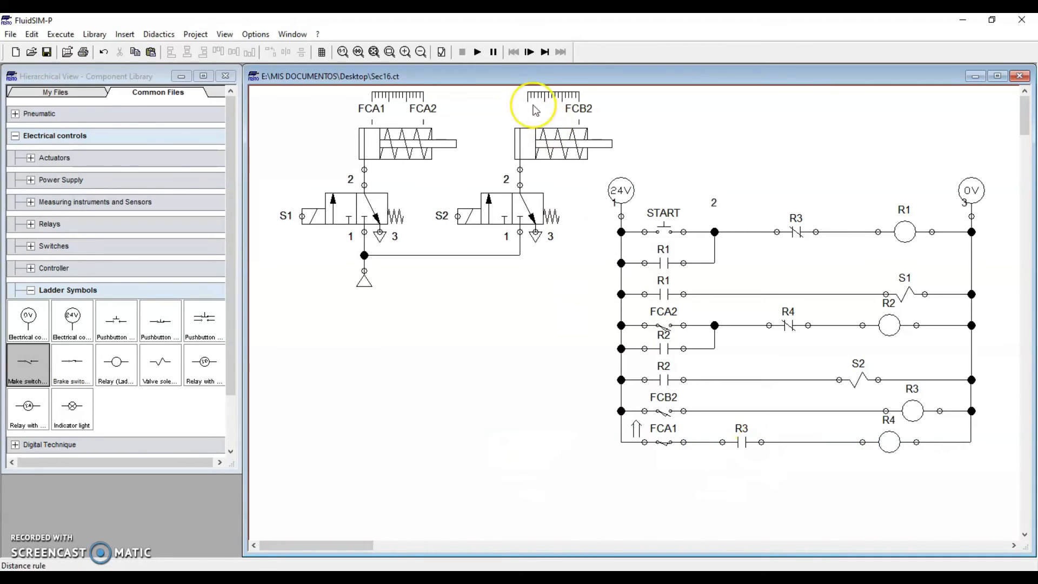
Run the simulation with the R3 contact in the FCA1 rung and actuate START to observe the full cylinder sequence.
left_click(478, 52)
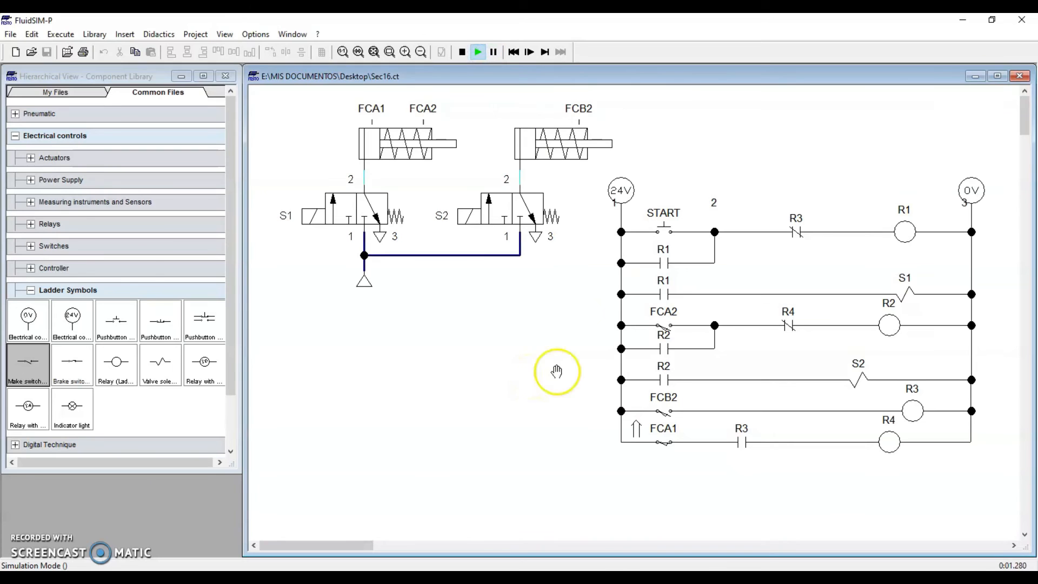
left_click(664, 228)
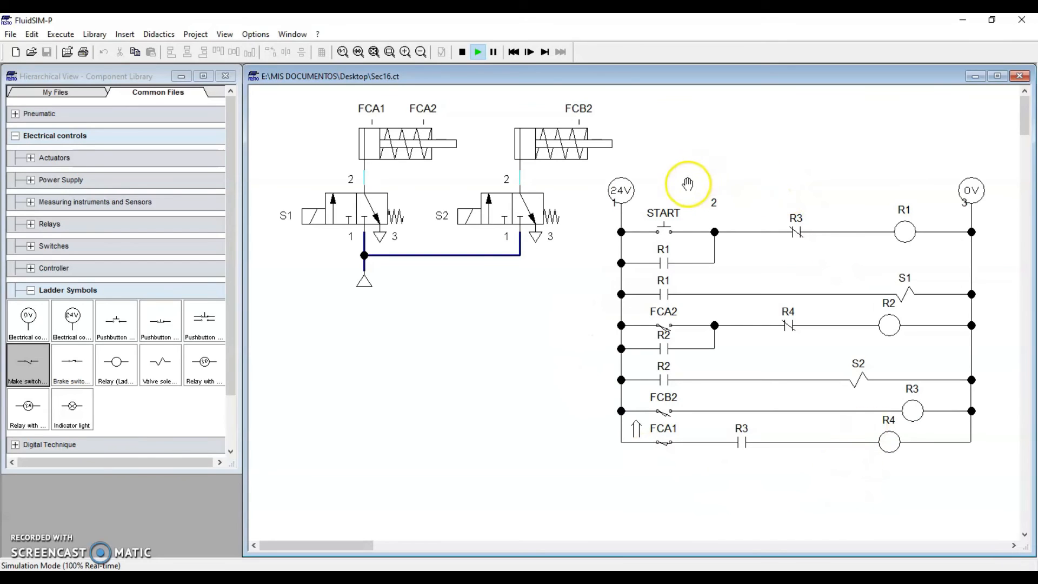
Actuate START two more times in the running simulation to repeat the cylinder cycle, and stop the simulation.
left_click(664, 223)
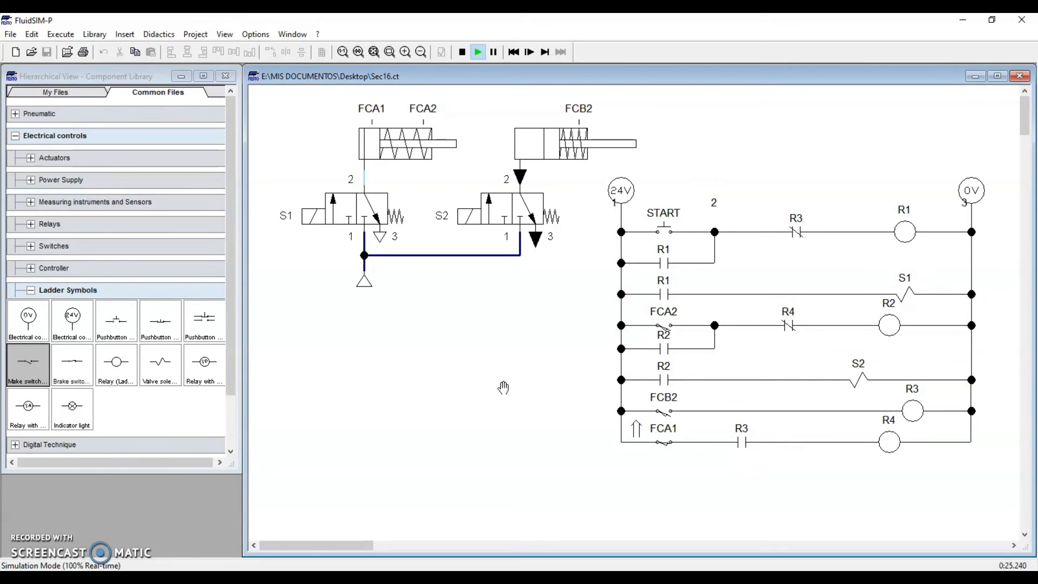
left_click(655, 230)
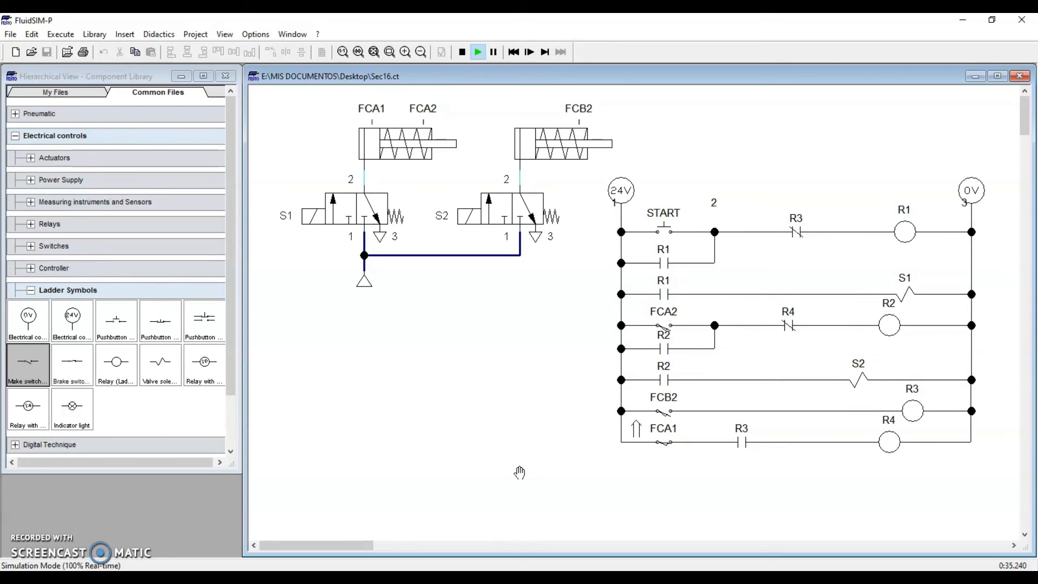
left_click(462, 52)
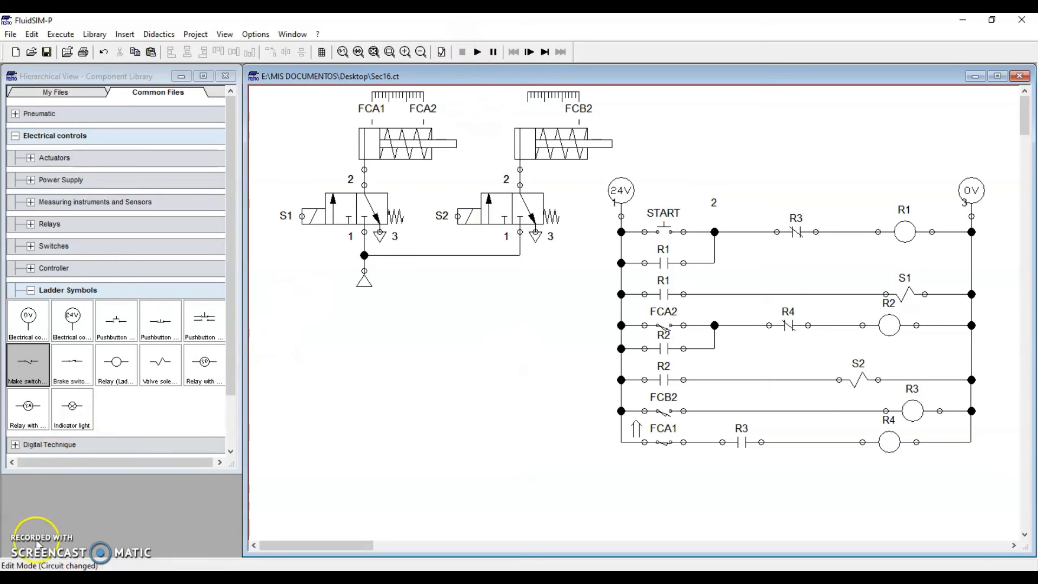
left_click(477, 439)
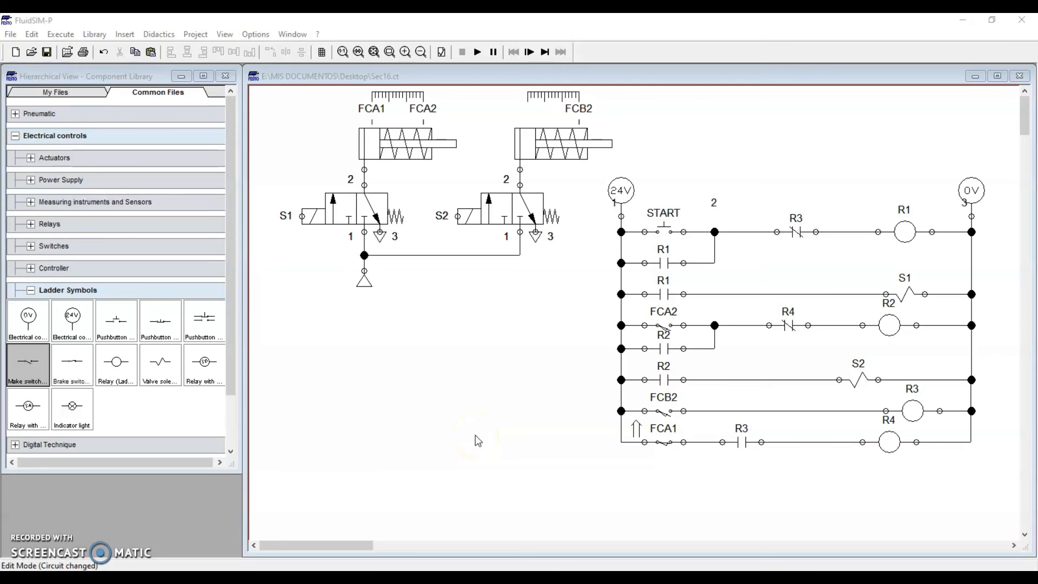
Examine both cylinders and the rung where limit switch FCA1 and contact R3 feed relay R4.
left_click(430, 170)
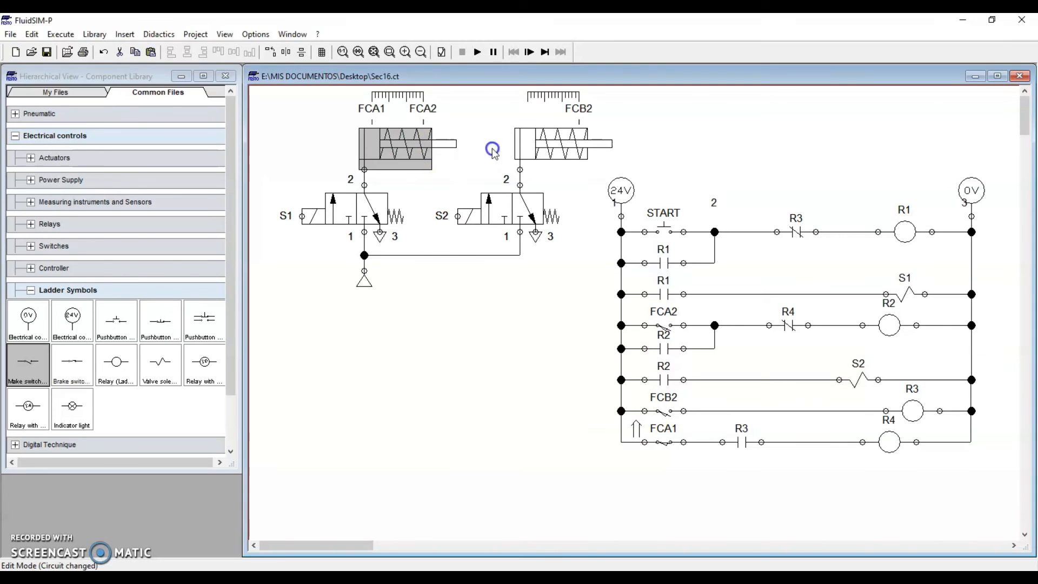
left_click(533, 142)
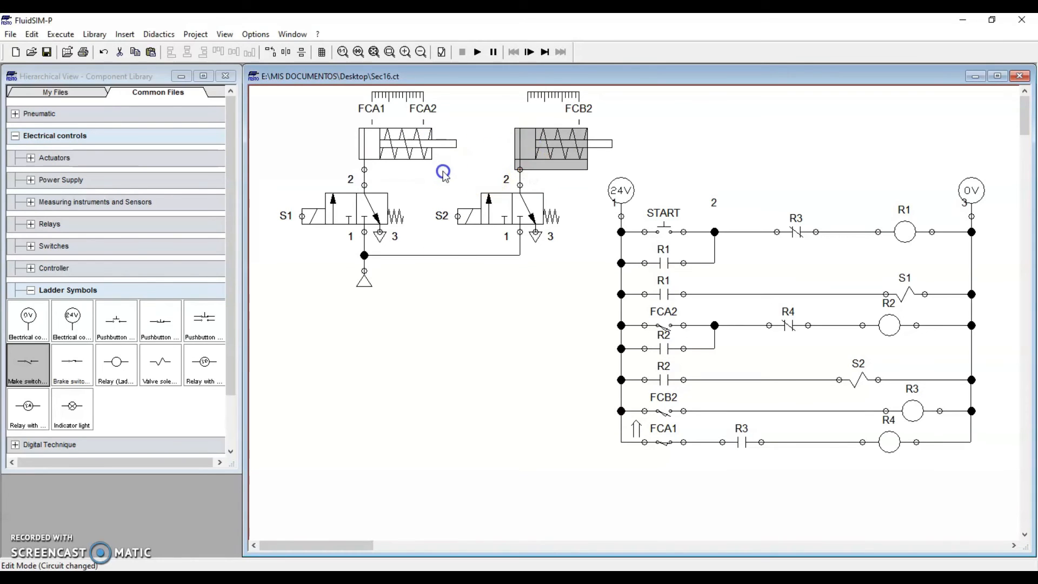
left_click(388, 154)
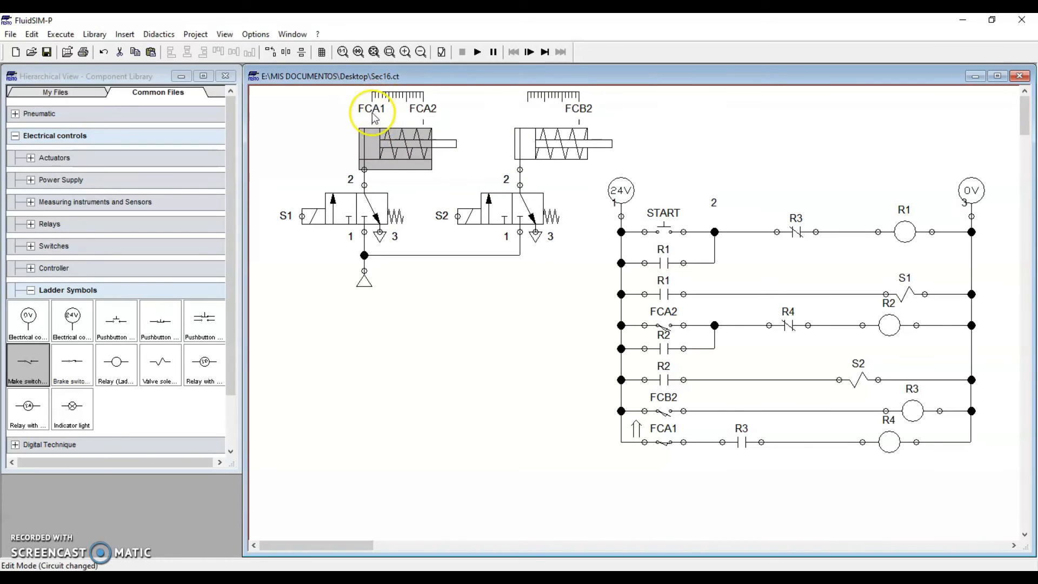
left_click(660, 441)
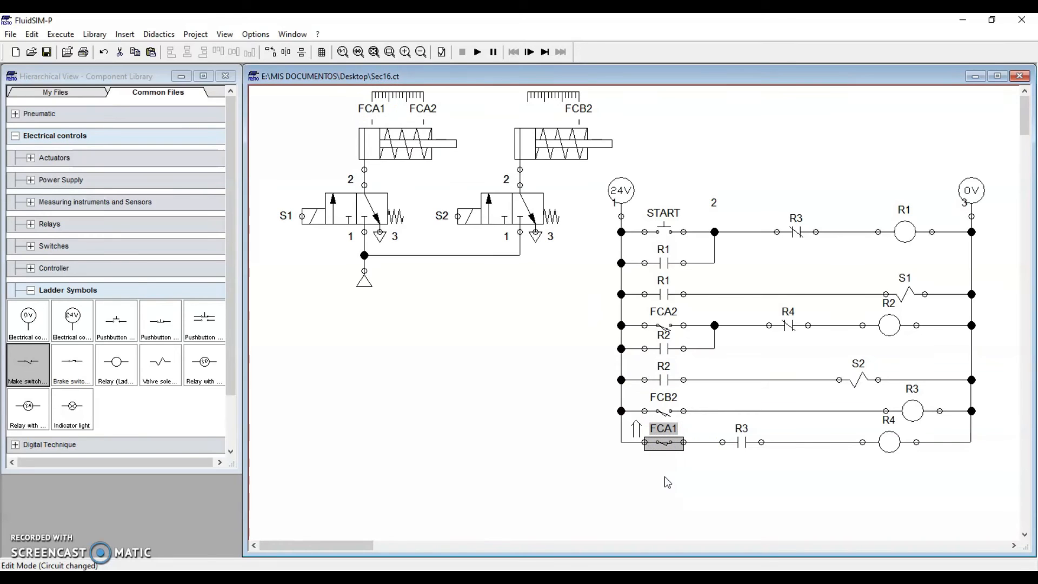
left_click(659, 444)
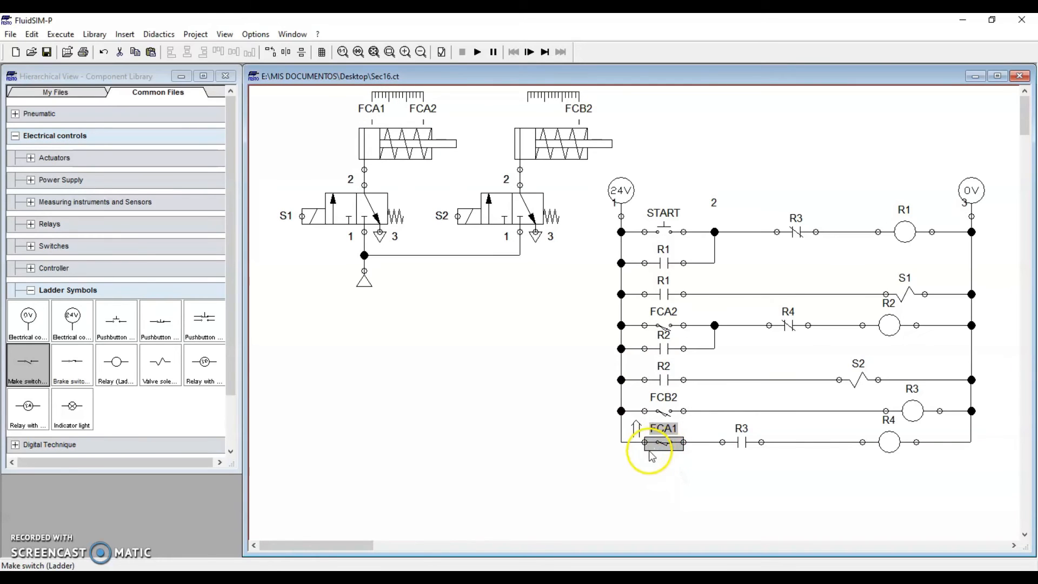
left_click(742, 442)
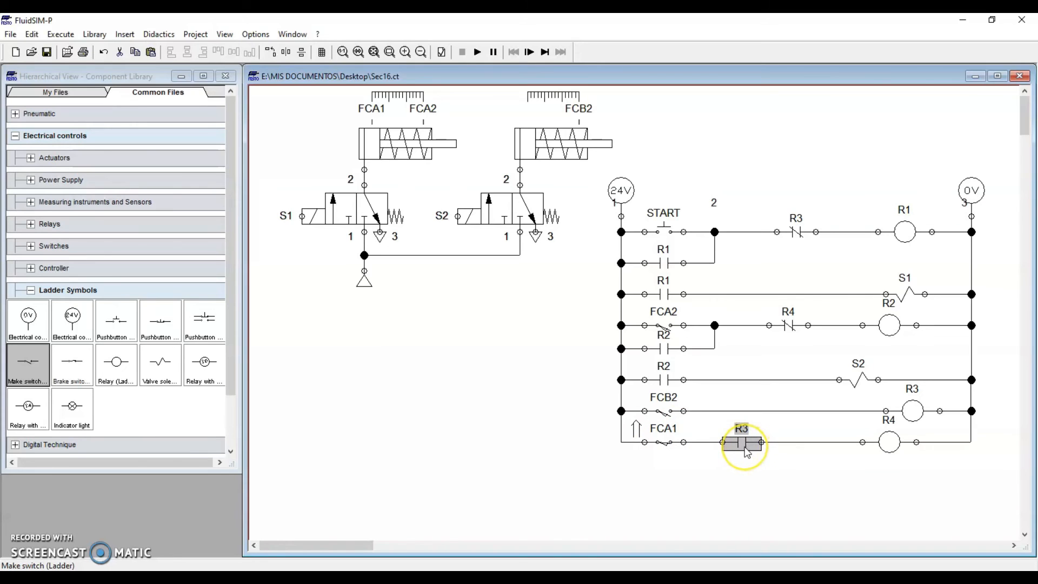
left_click(889, 443)
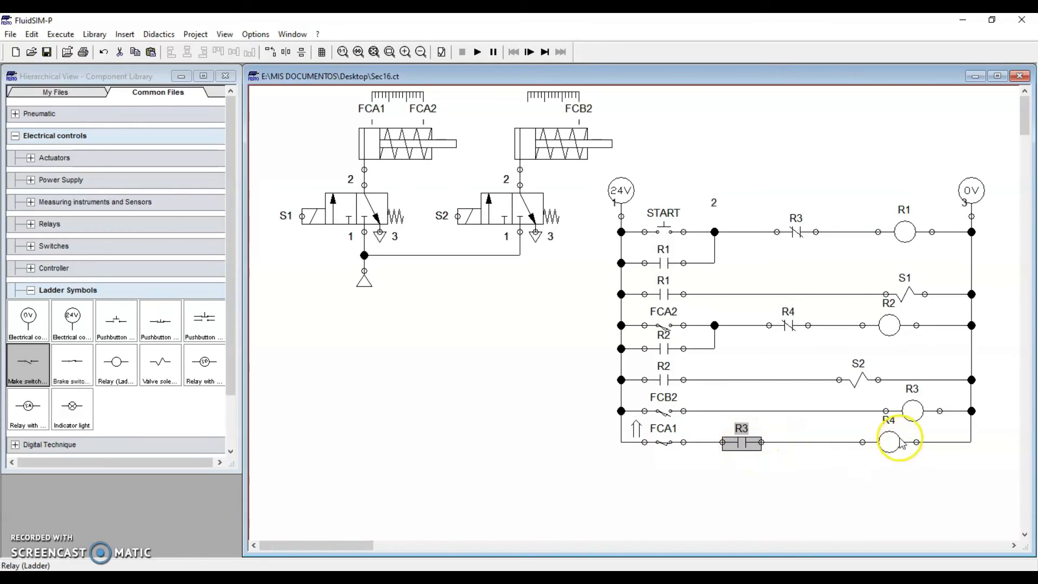
left_click(742, 488)
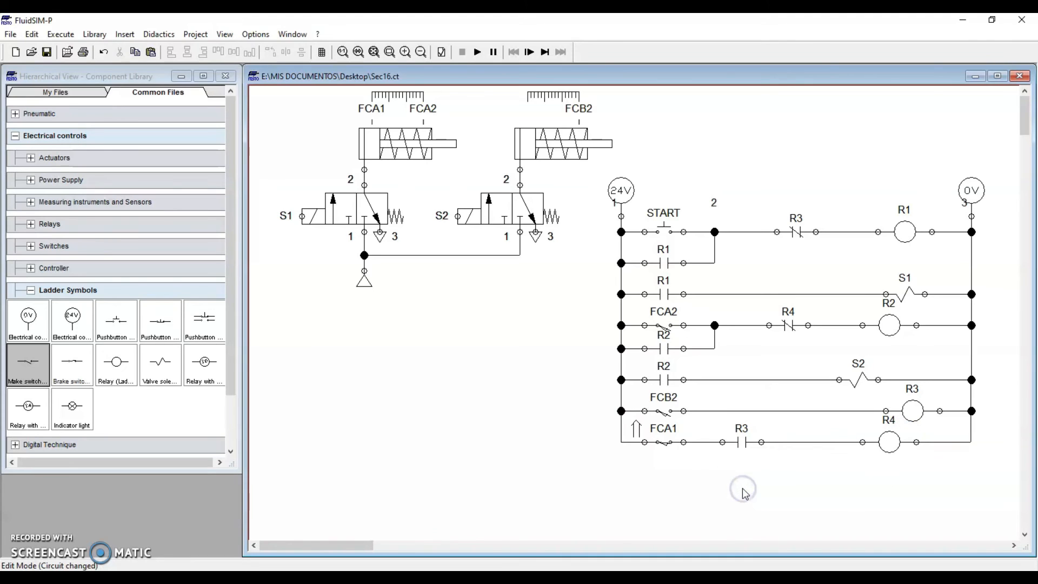
Review the ladder's input contacts from START to FCB2, and the relay coils and solenoids on the 0V side.
left_click_drag(592, 178, 716, 423)
left_click(562, 410)
left_click(664, 230)
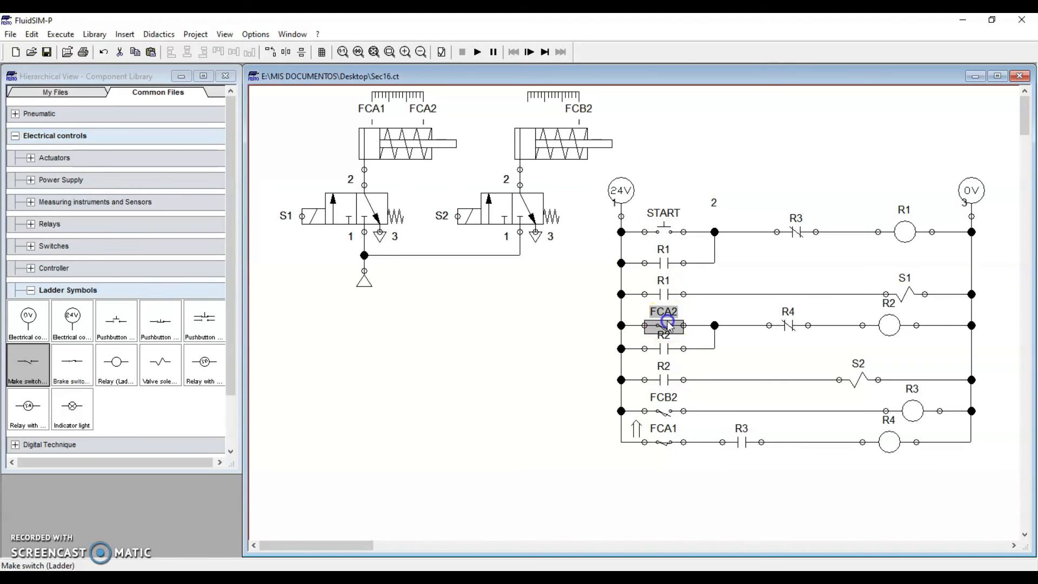
left_click(666, 376)
left_click(664, 407)
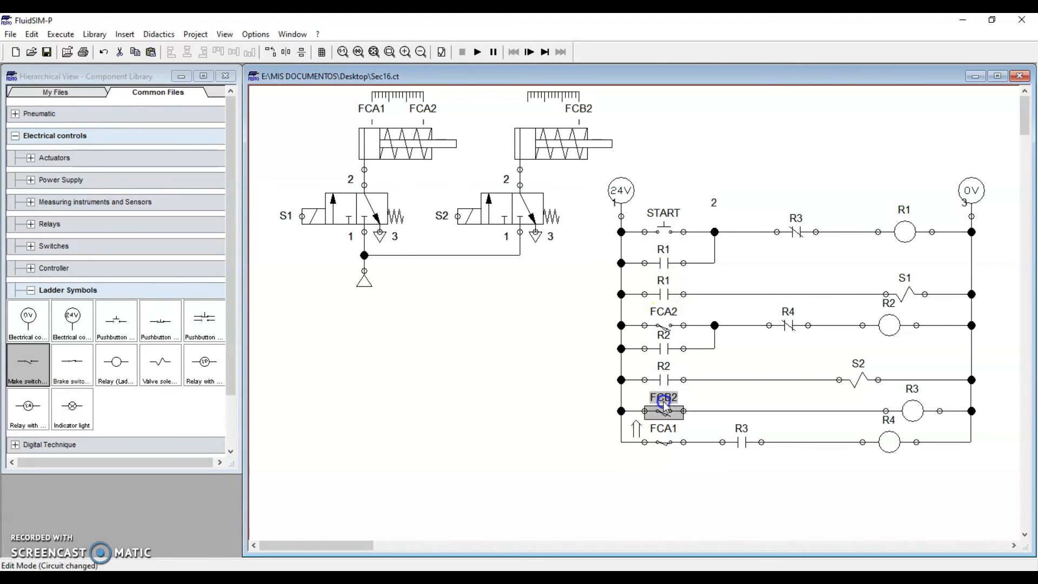
left_click_drag(761, 174, 989, 474)
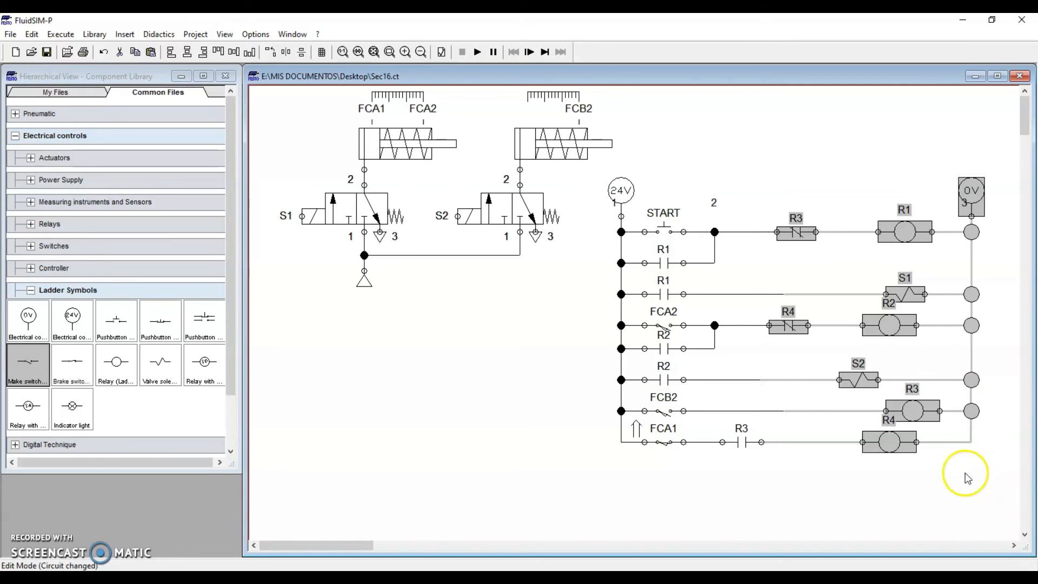
left_click(859, 479)
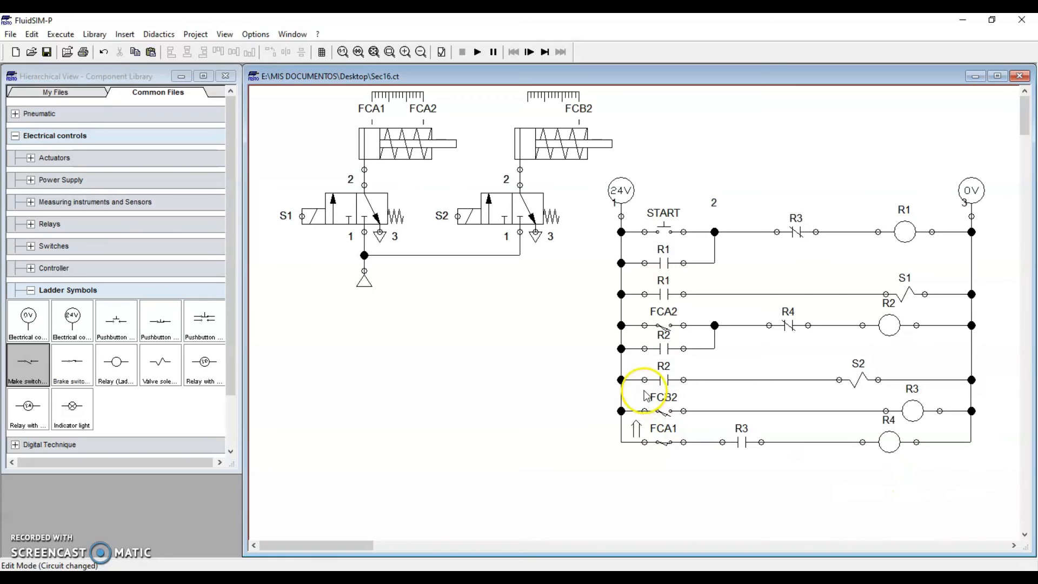
Trace the START rung through break contact R3, relay R1 and its contacts to solenoid S1 and the first cylinder's FCA2 position.
left_click(665, 227)
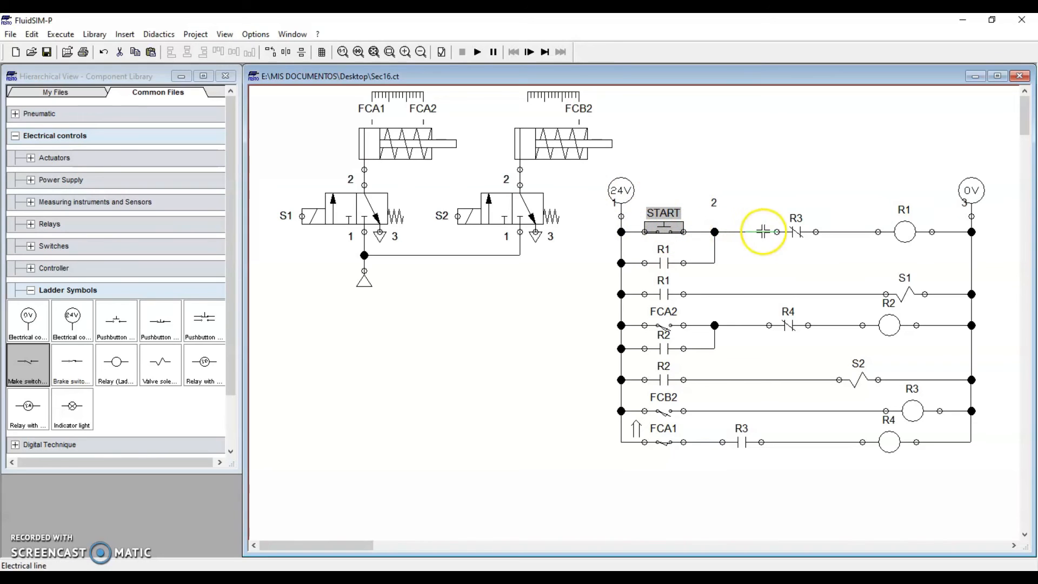
left_click(792, 231)
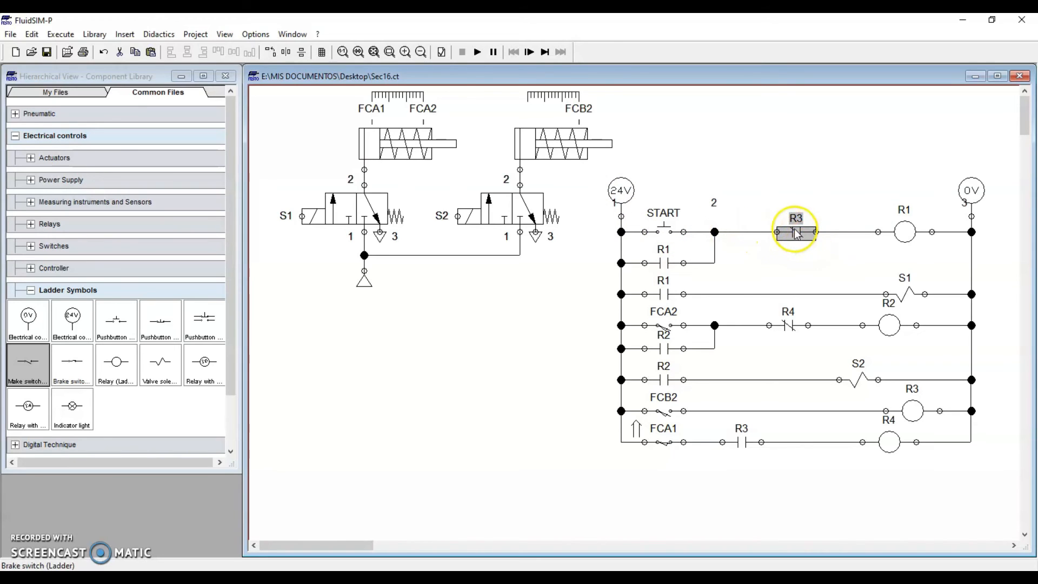
left_click(898, 233)
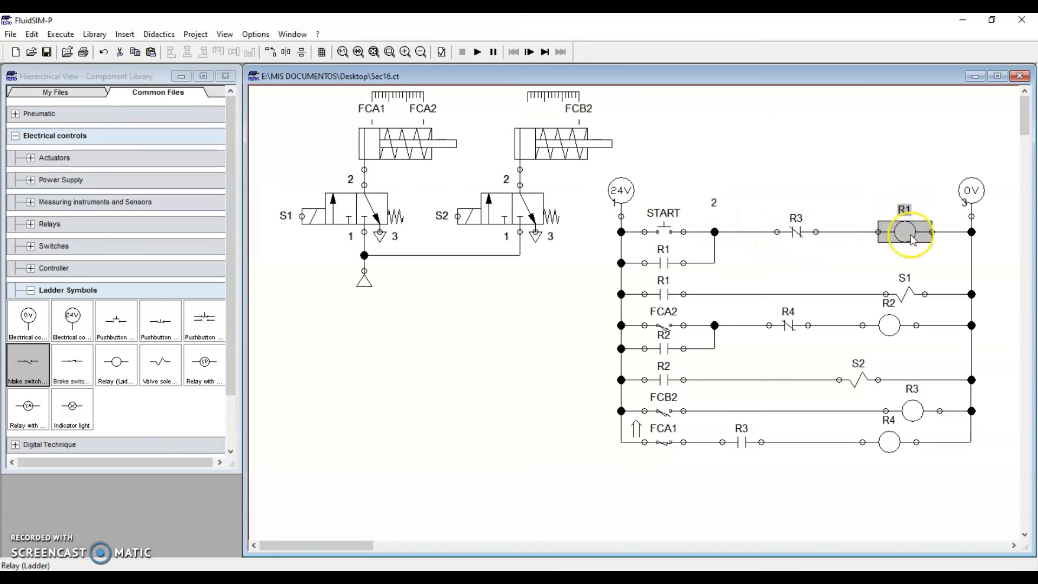
left_click(666, 263)
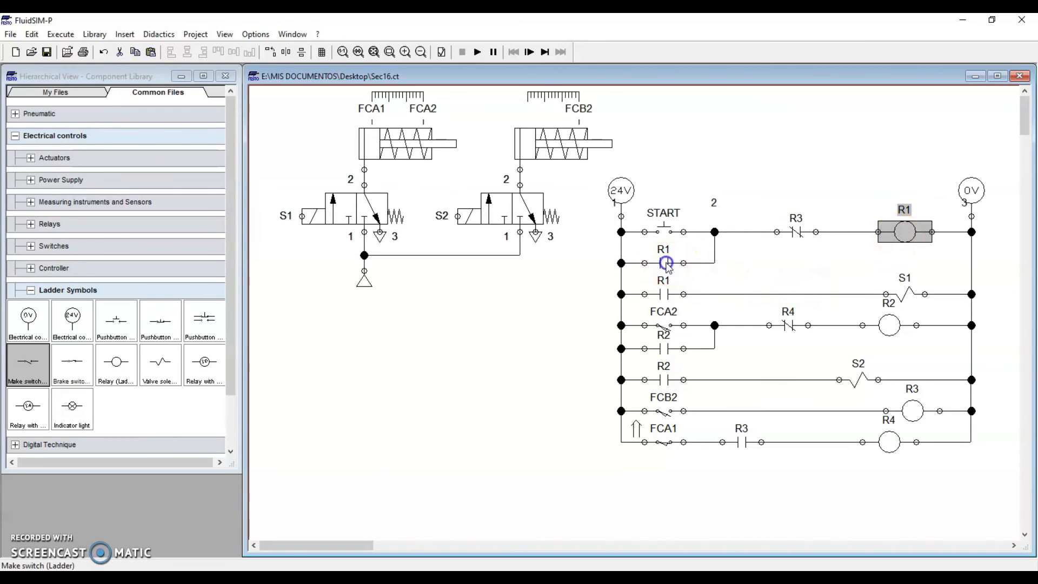
left_click(667, 295)
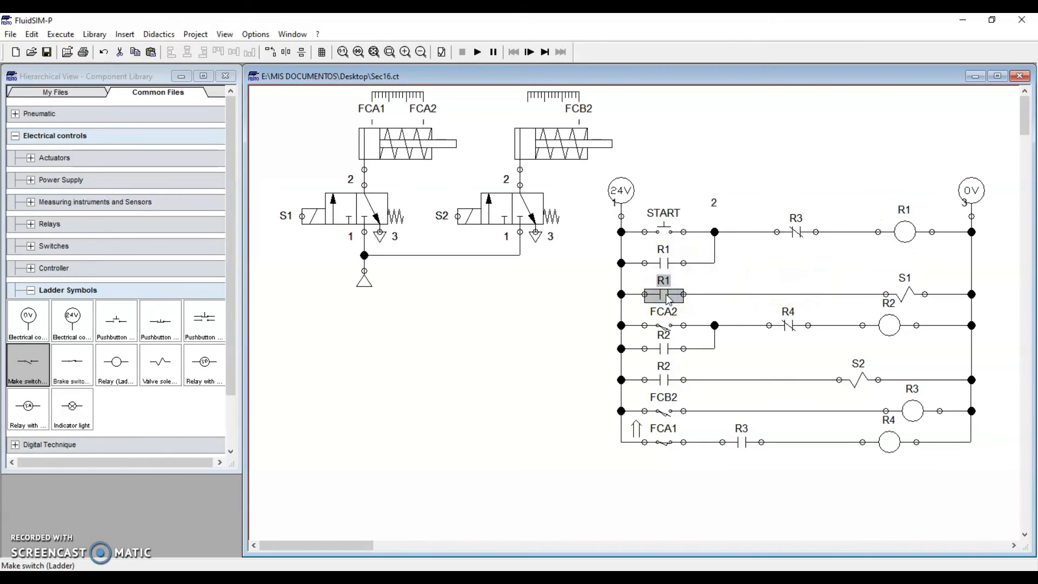
left_click(665, 264)
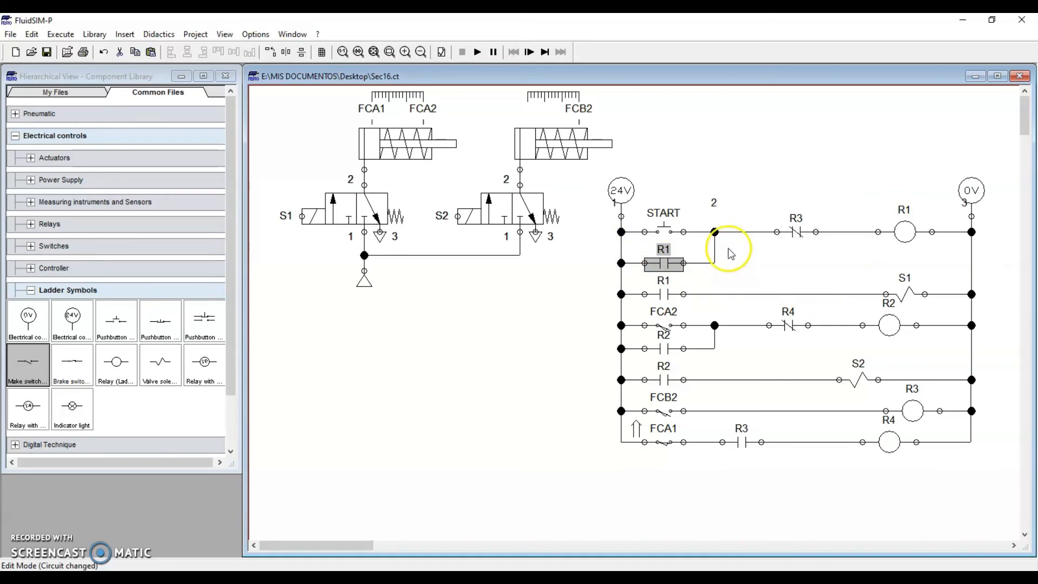
left_click(895, 233)
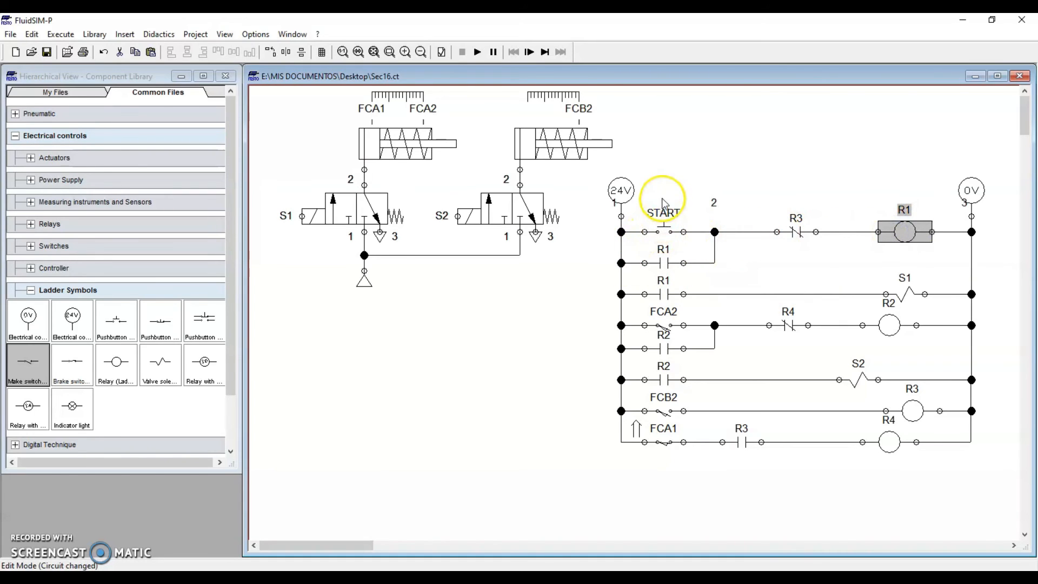
left_click(665, 295)
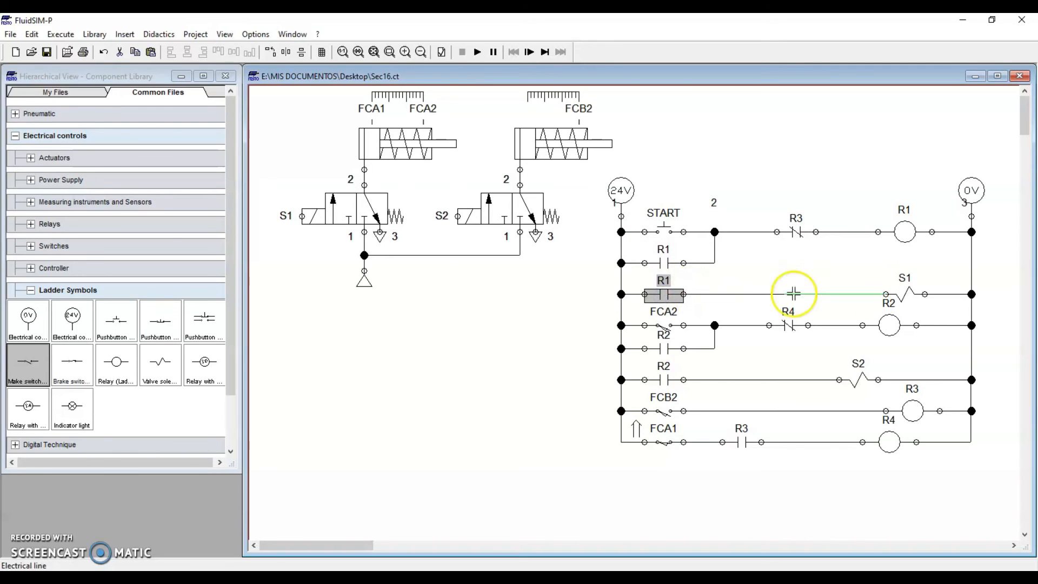
left_click(907, 294)
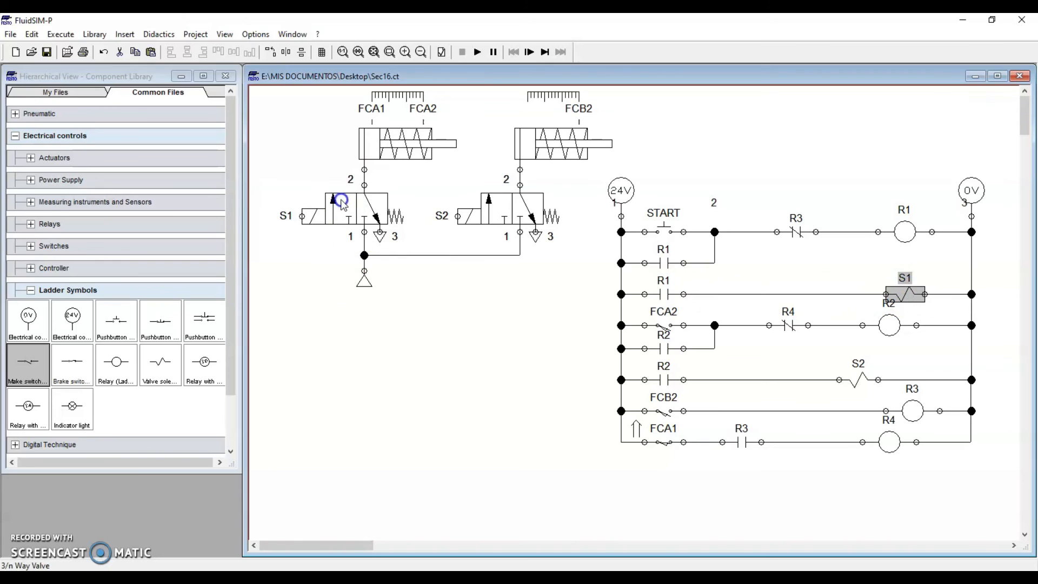
left_click(398, 133)
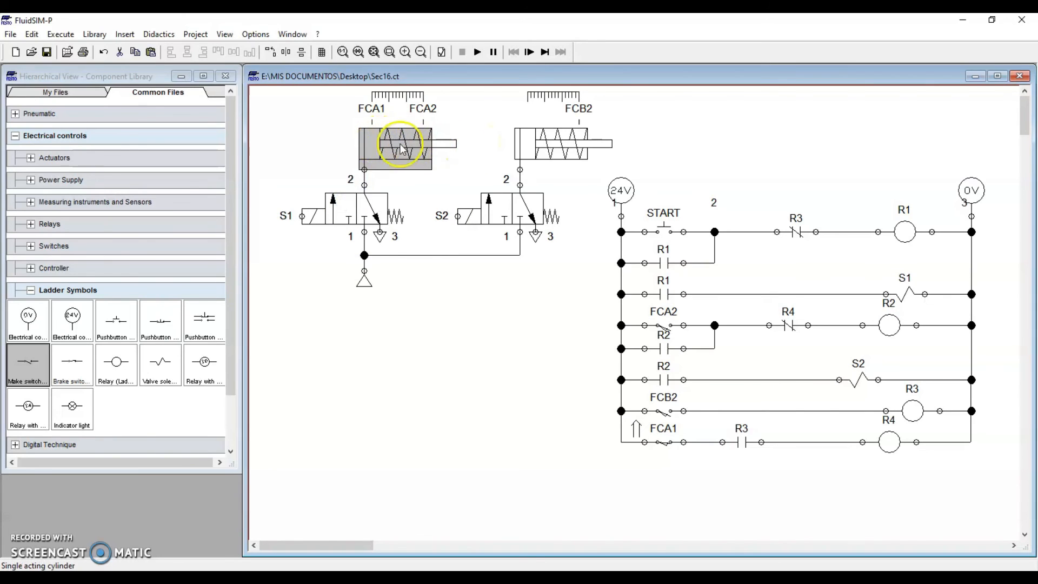
left_click(422, 96)
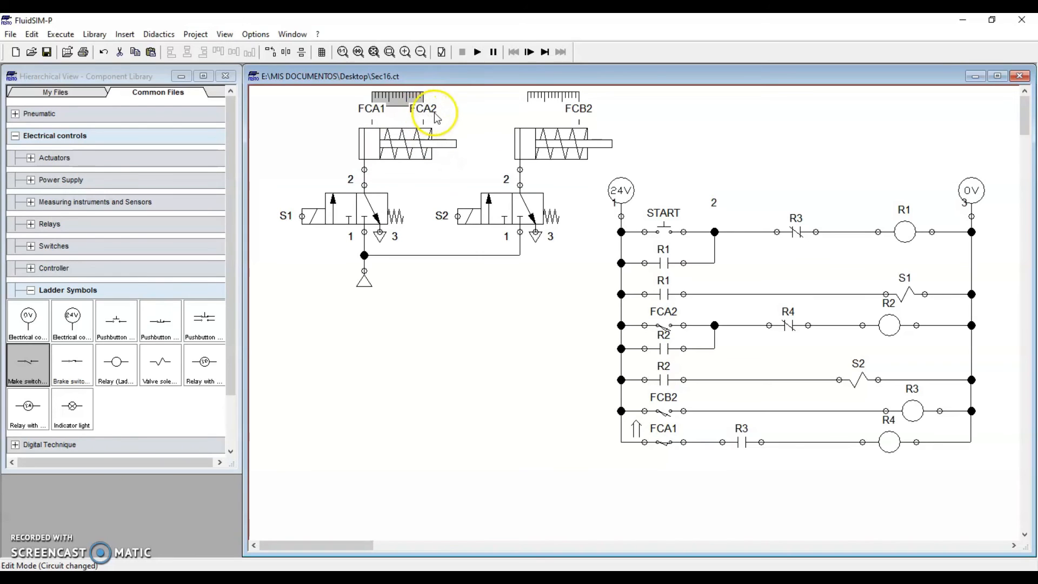
Trace the FCA2 rung through break contact R4, relay R2 and its holding contact to solenoid S2.
left_click(662, 326)
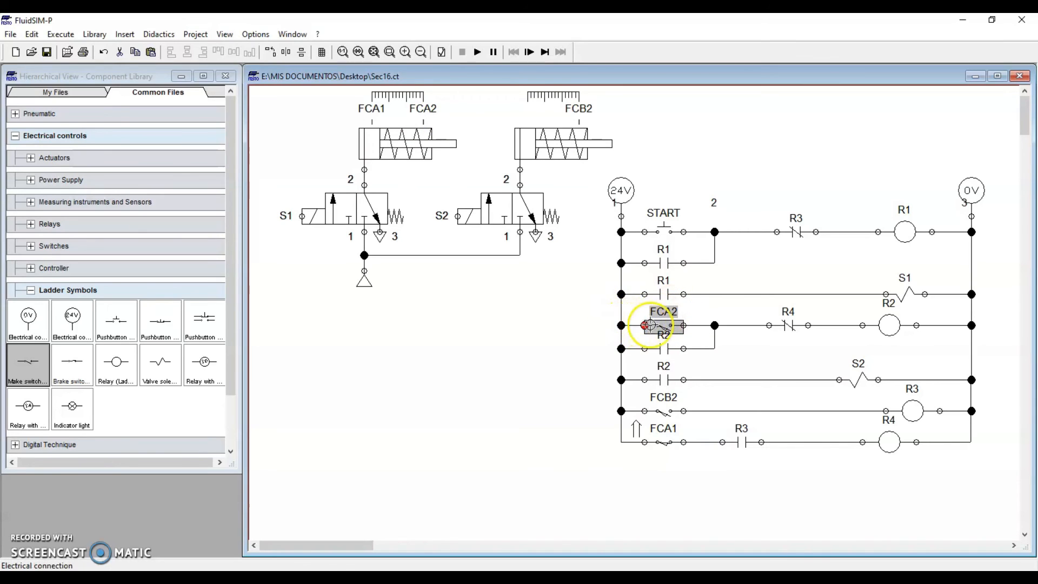
left_click(787, 326)
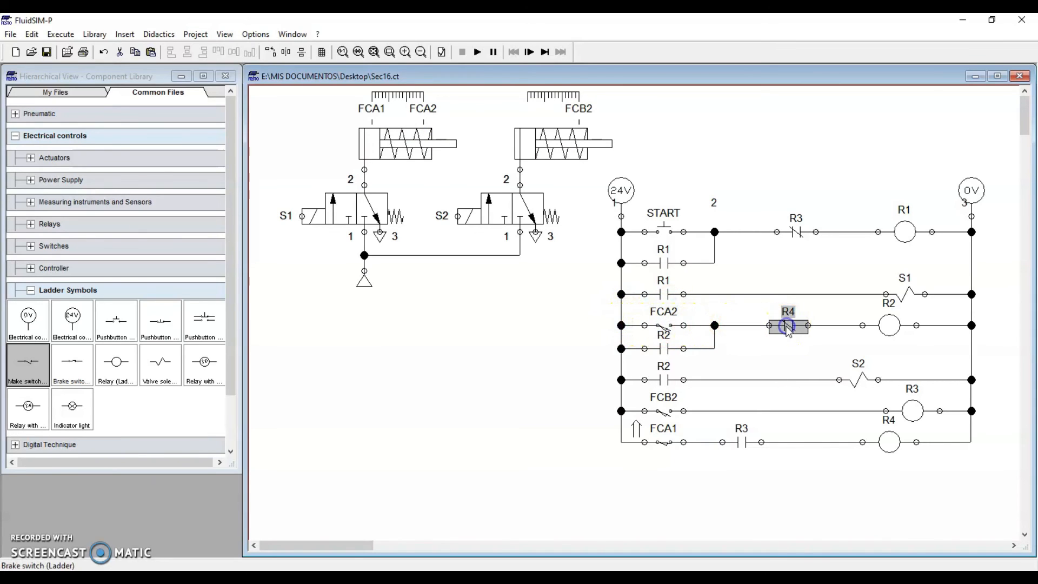
left_click(881, 326)
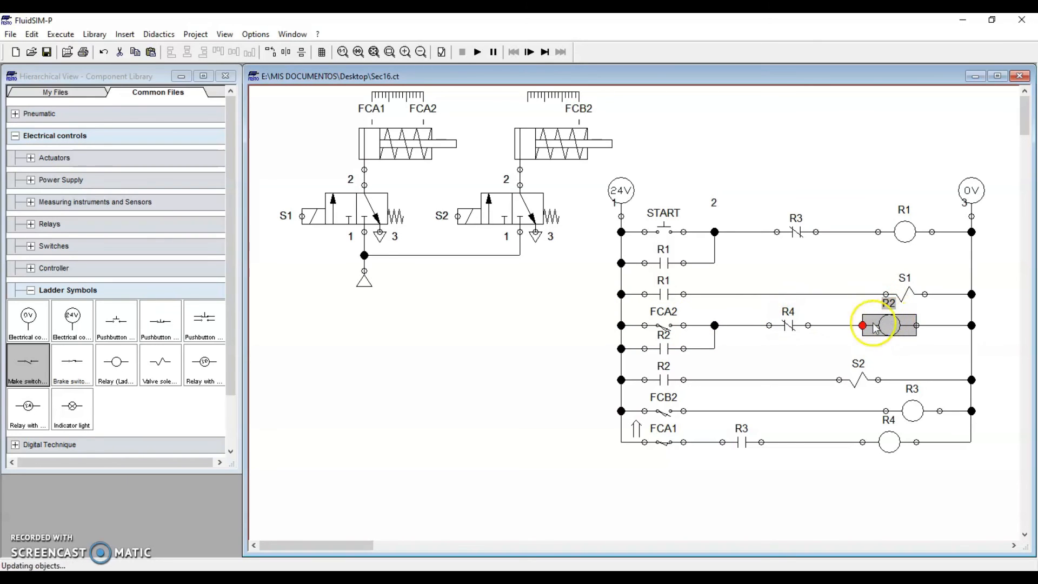
left_click(670, 348)
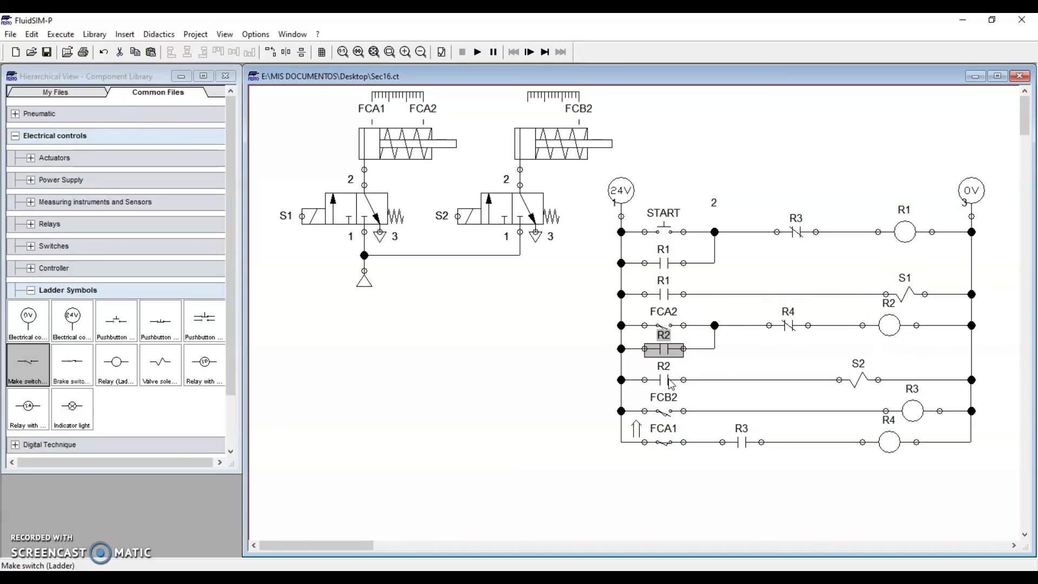
left_click(669, 380)
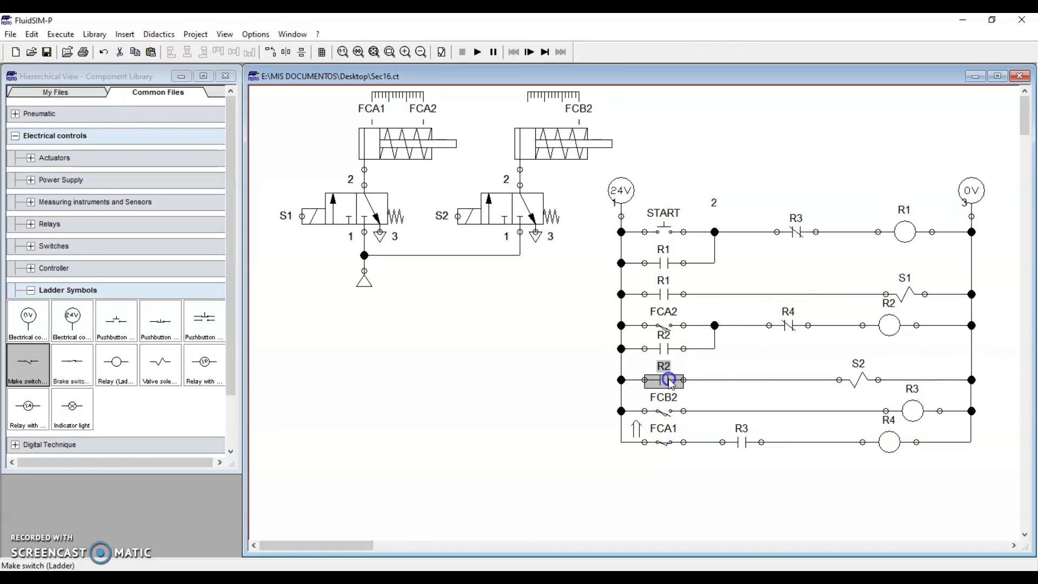
left_click(666, 350)
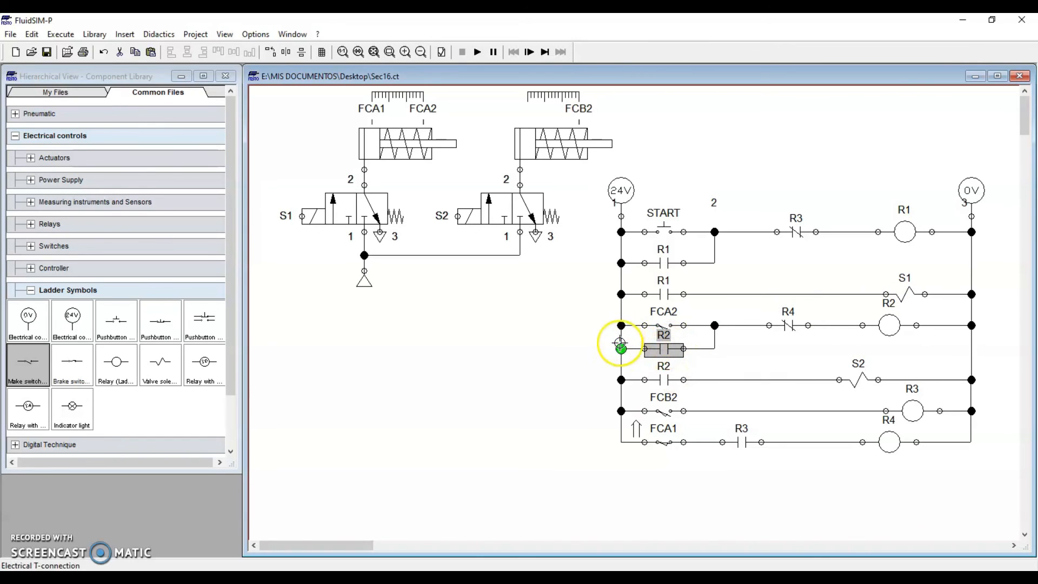
left_click_drag(723, 326, 719, 325)
left_click(888, 324)
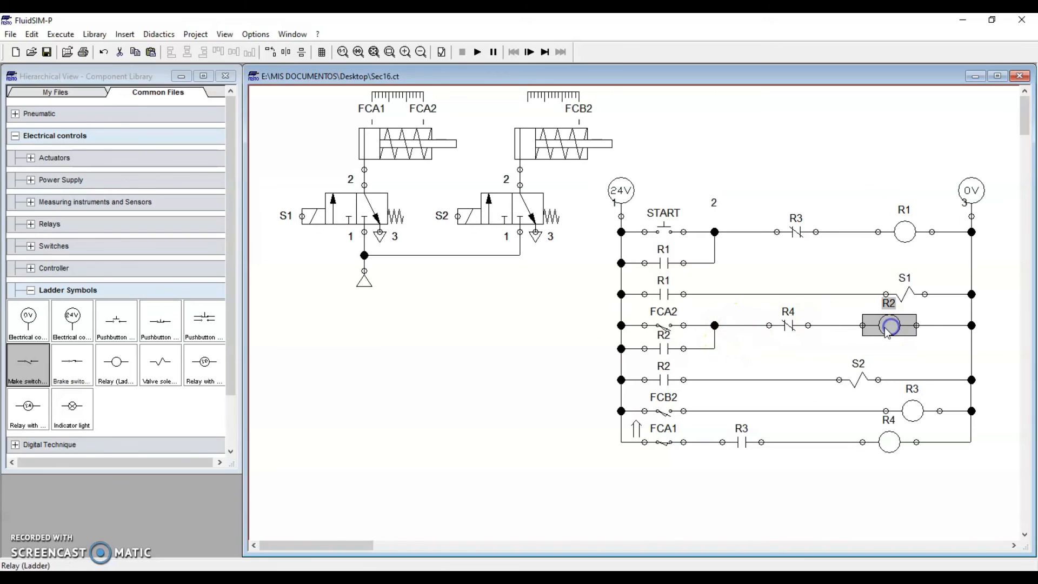
left_click(660, 385)
left_click(858, 380)
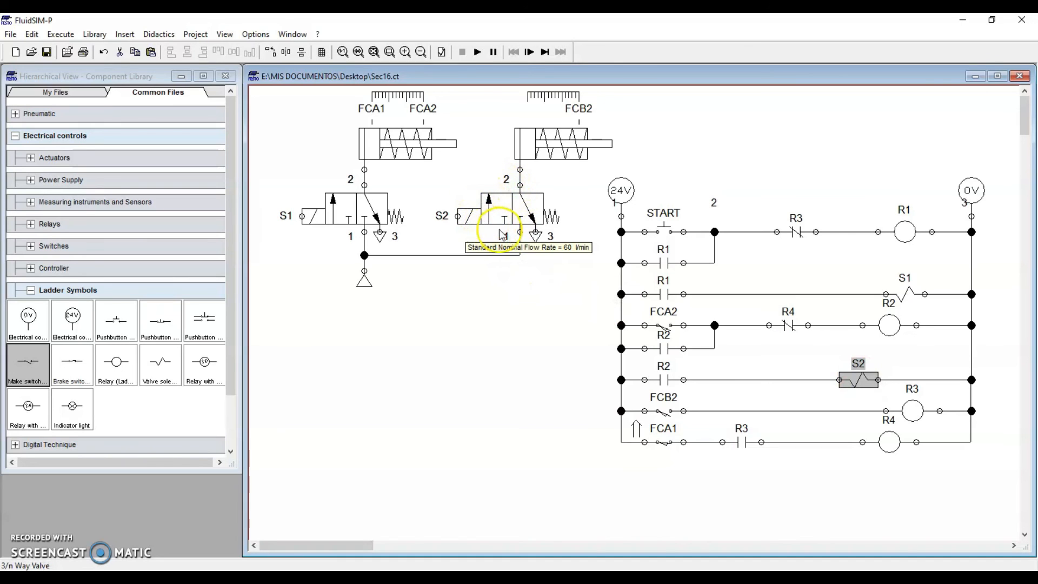
Trace the second cylinder's FCB2 switch to relay R3 and its contacts in the FCA1 and START rungs.
left_click(530, 150)
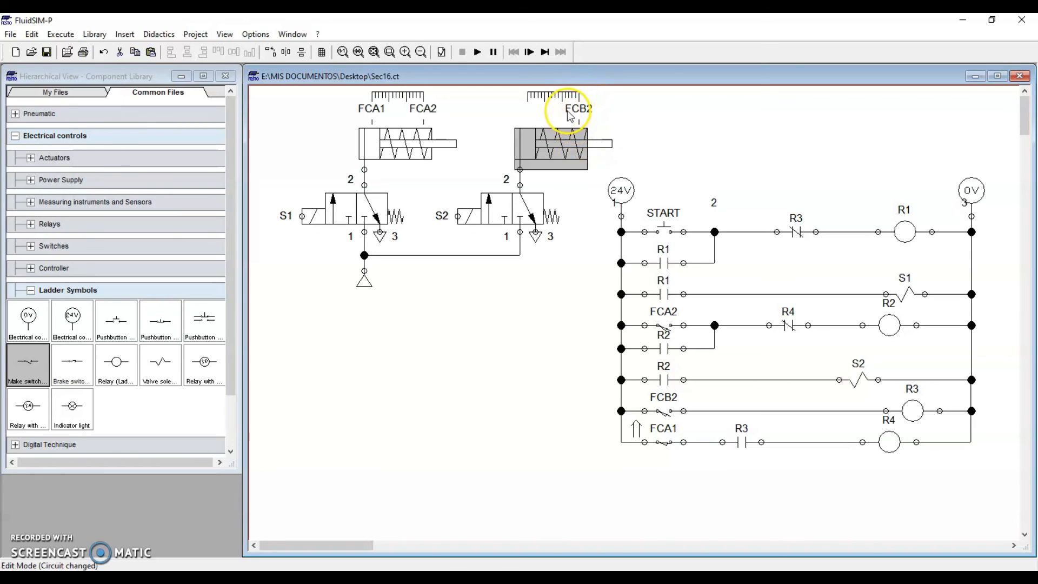
left_click(669, 408)
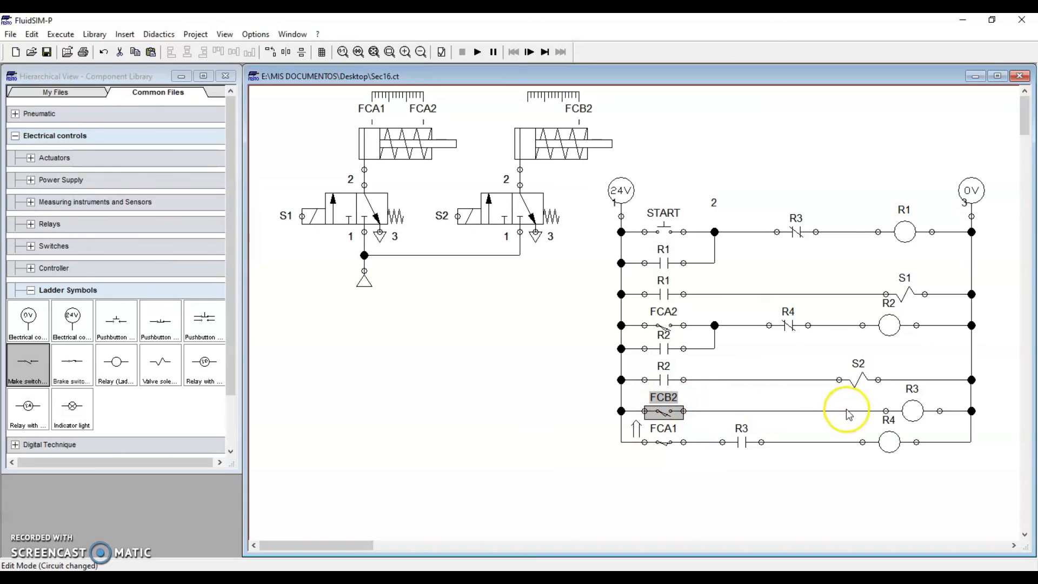
left_click(917, 410)
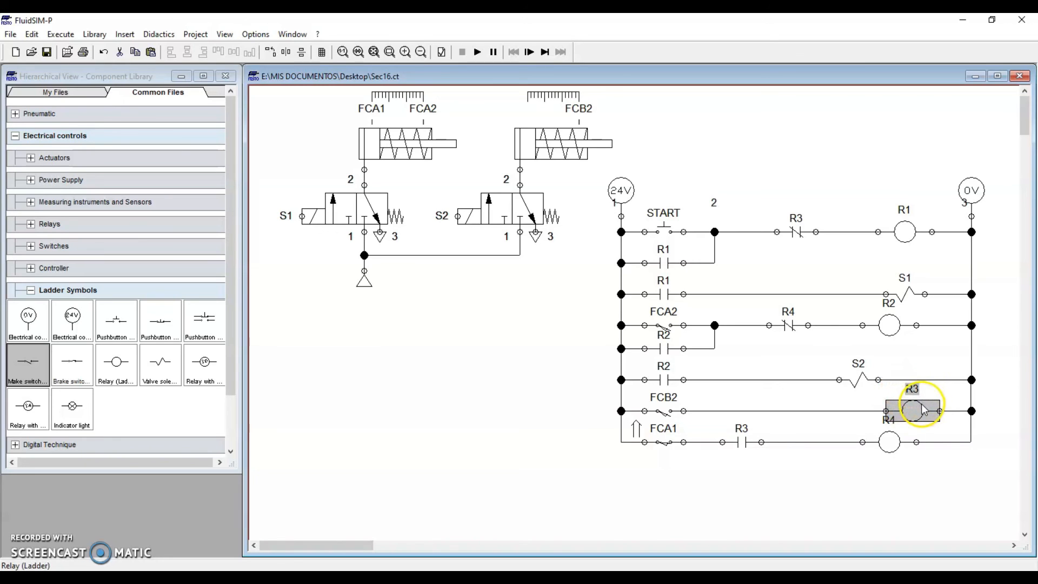
left_click(738, 441)
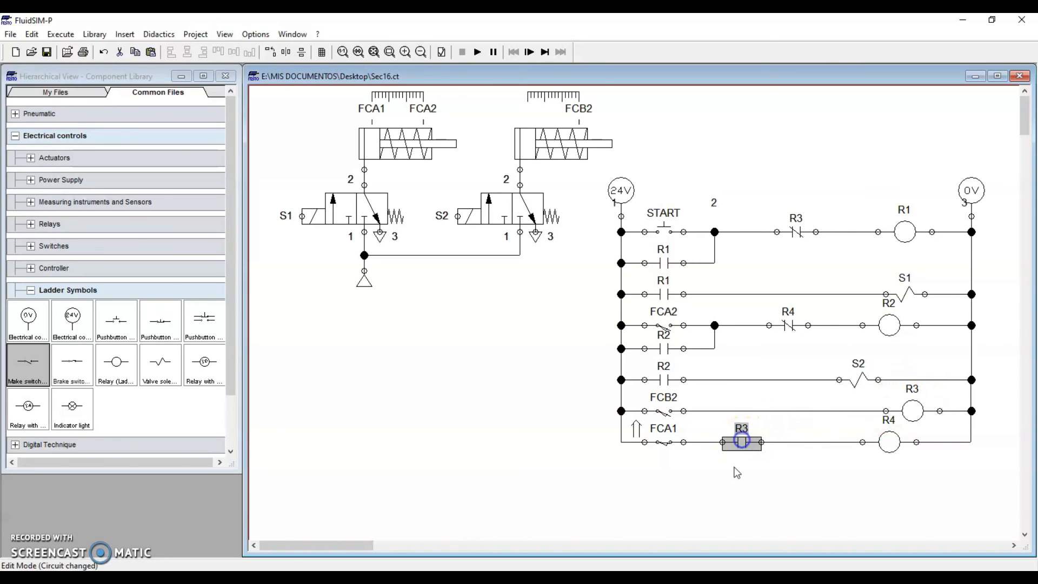
left_click(800, 230)
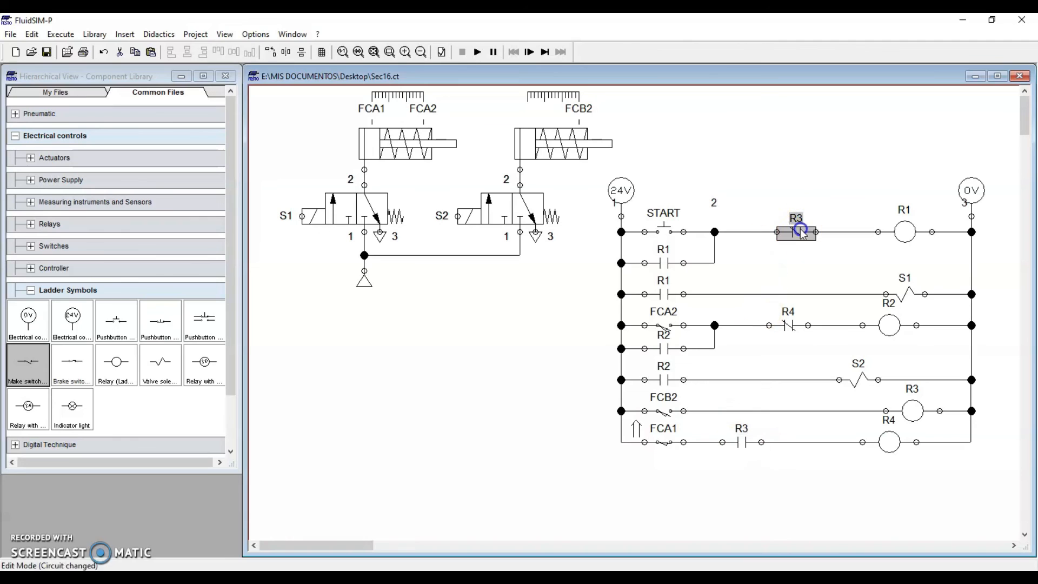
left_click(806, 255)
left_click(800, 232)
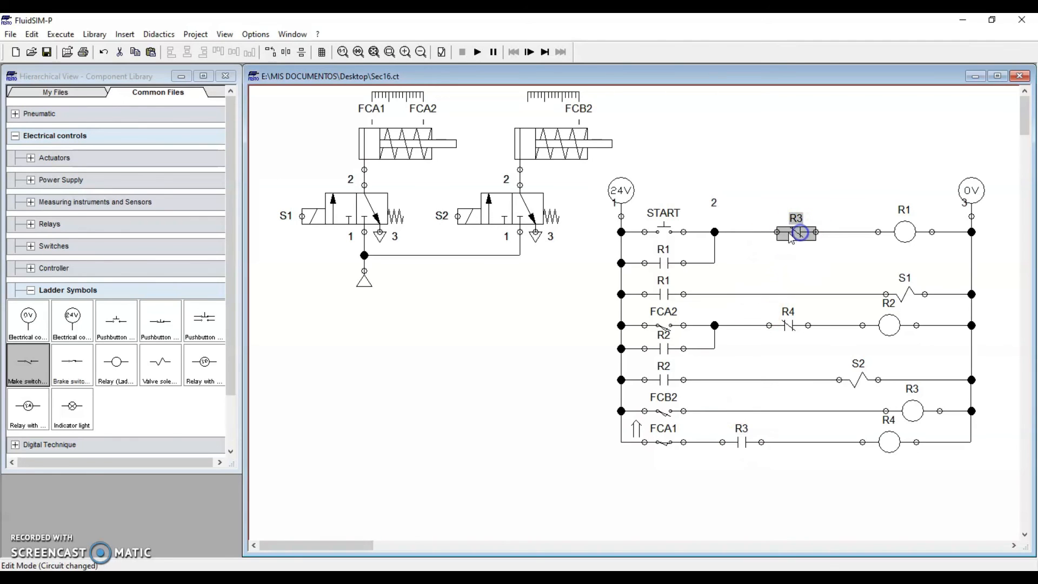
Follow relay R1 through its holding and output contacts to solenoid S1 and the first cylinder.
left_click(907, 244)
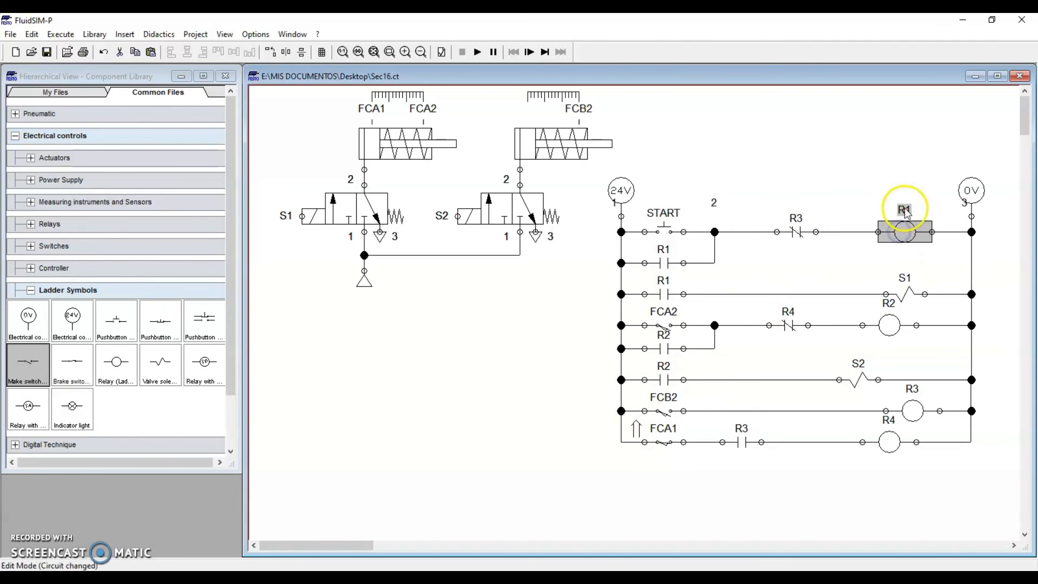
left_click(663, 263)
left_click(663, 293)
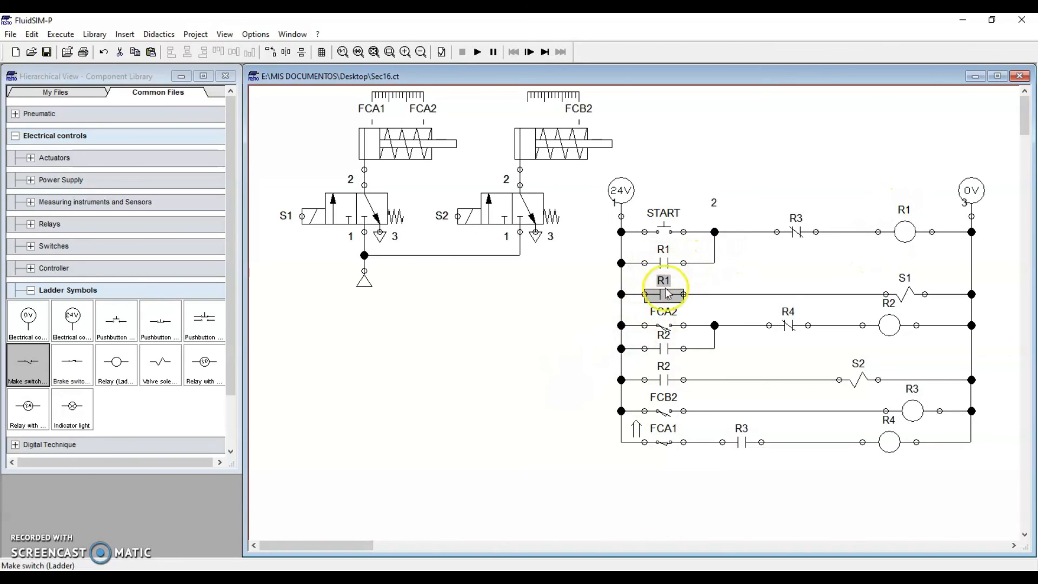
left_click(725, 282)
left_click(664, 297)
left_click(903, 292)
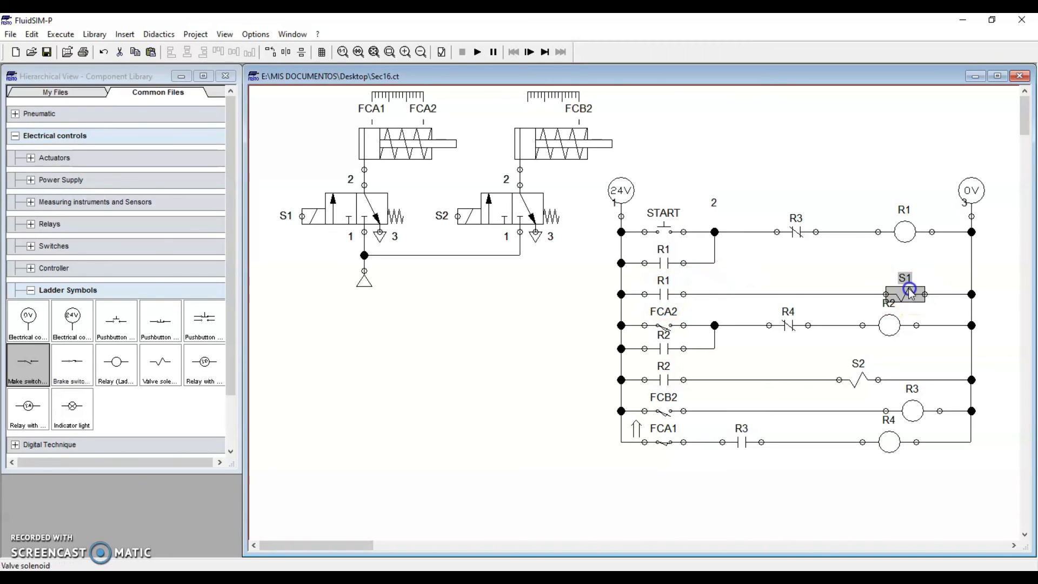
left_click(904, 299)
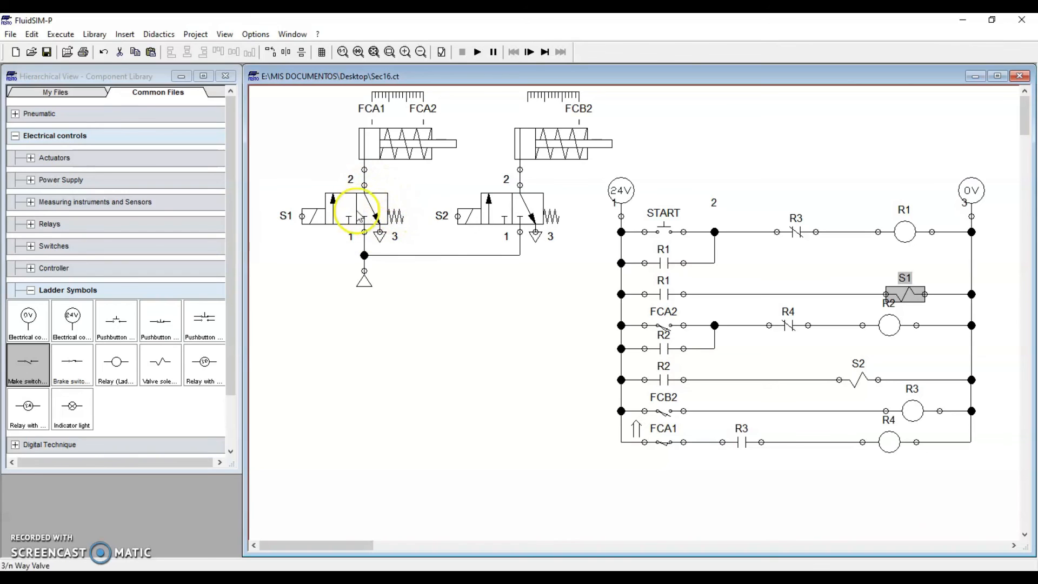
left_click(410, 137)
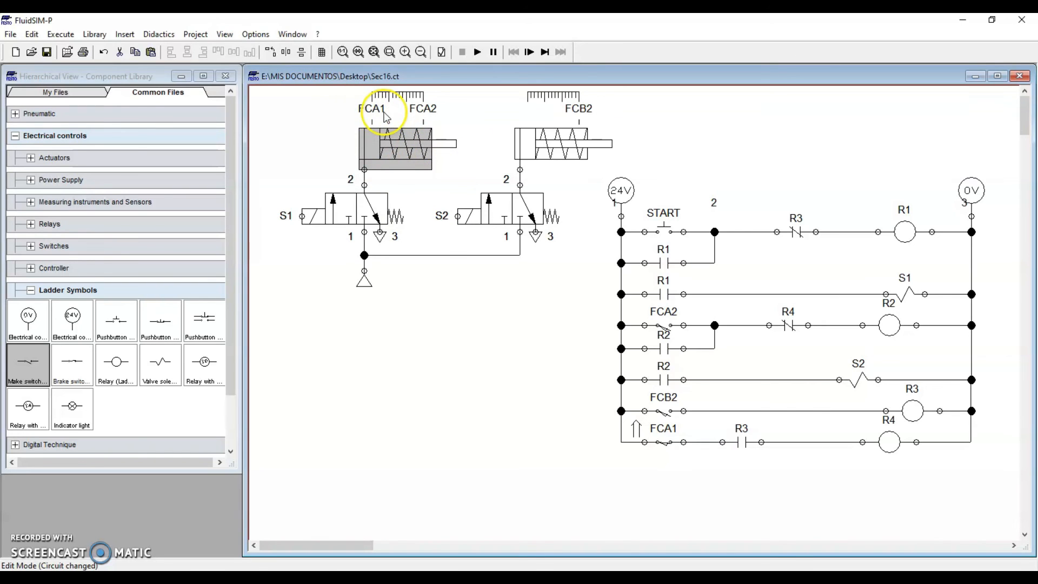
Trace the FCA1 rung through make contact R3 to relay R4 and its break contact in the FCA2 rung.
left_click(670, 445)
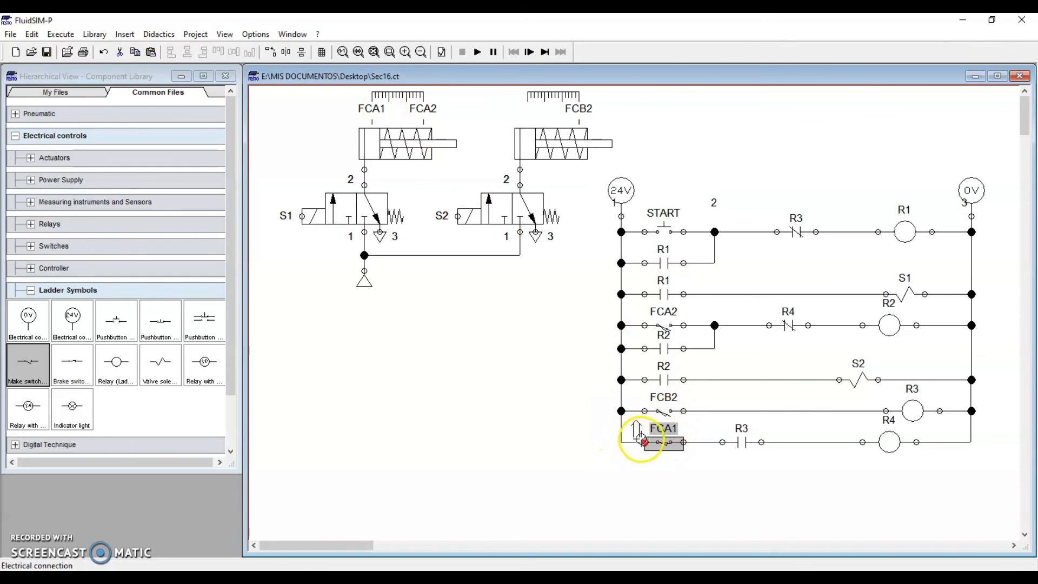
left_click(739, 442)
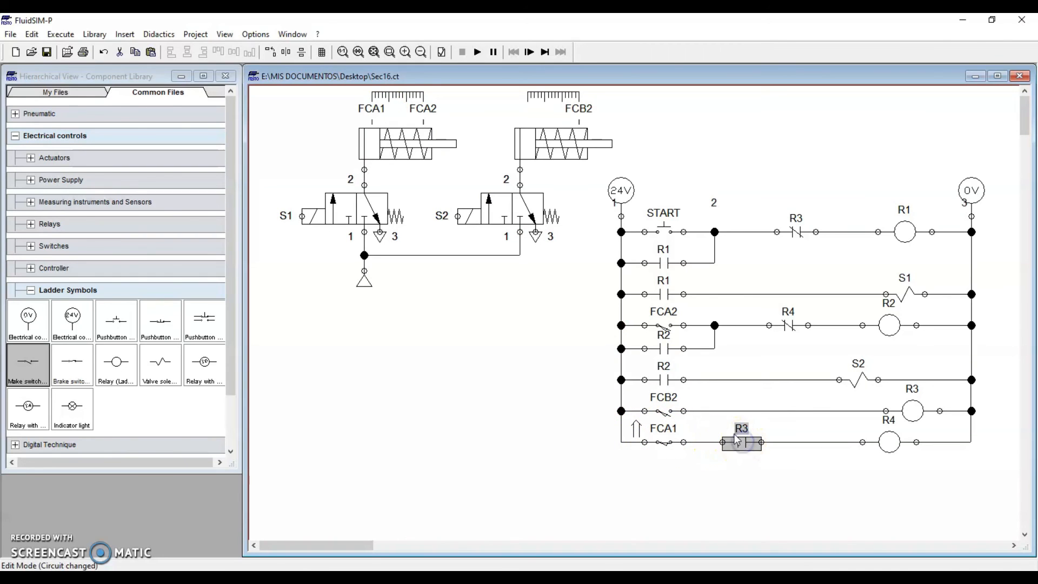
left_click(912, 411)
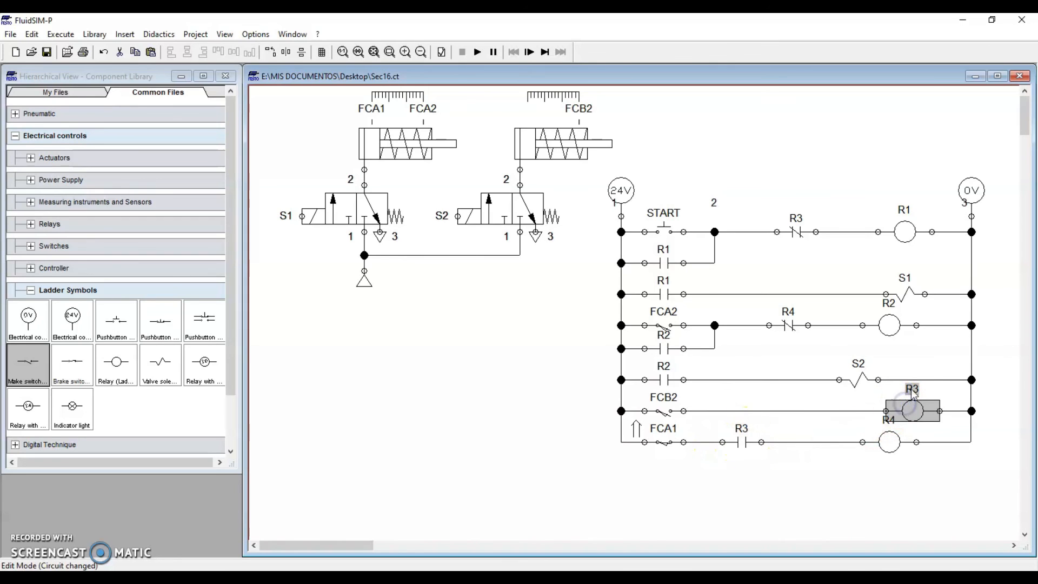
left_click(893, 442)
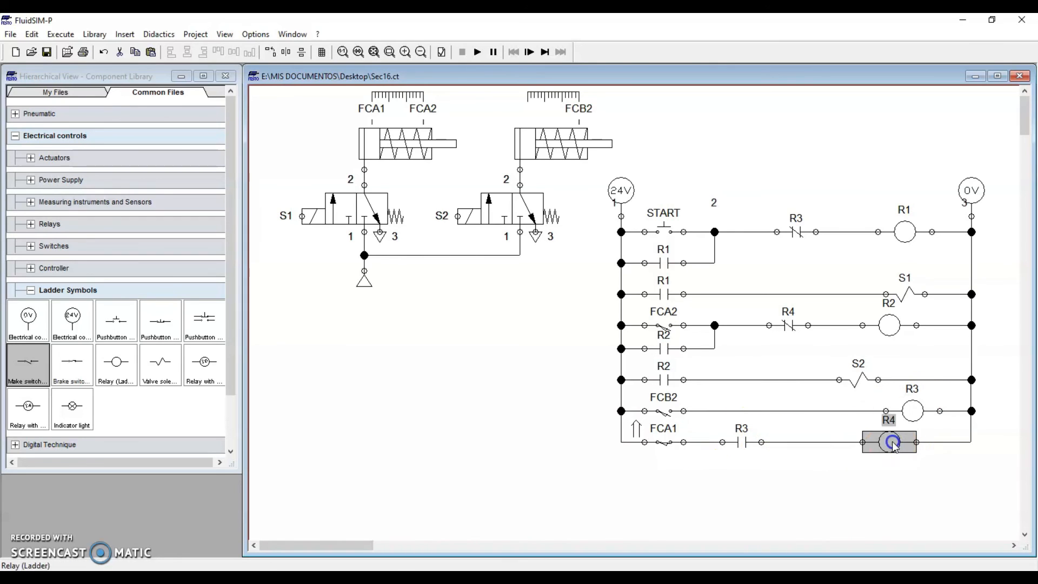
left_click(788, 322)
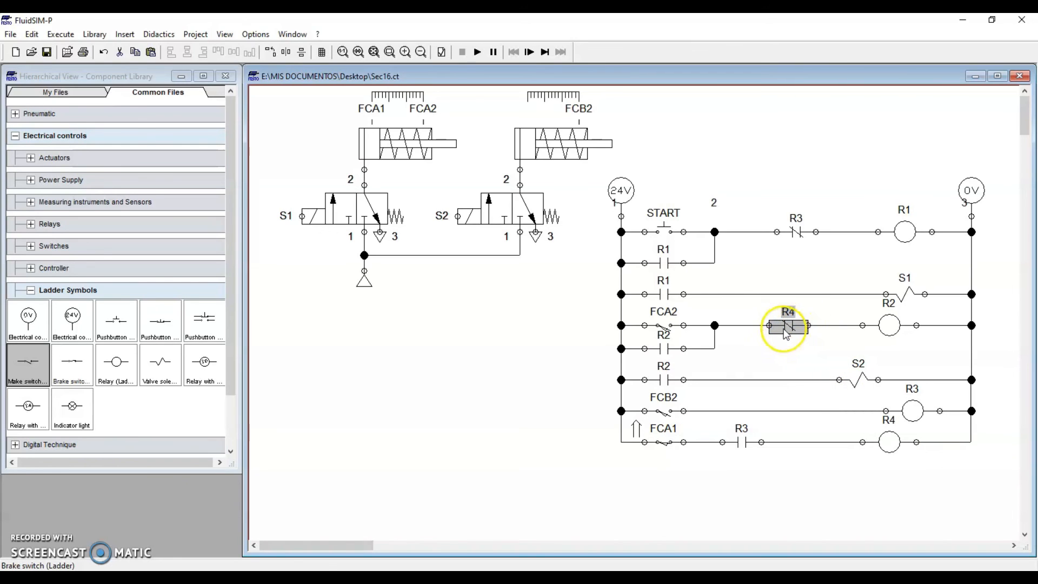
Follow relay R2 through its holding and output contacts to solenoid S2 and the second cylinder.
left_click(888, 326)
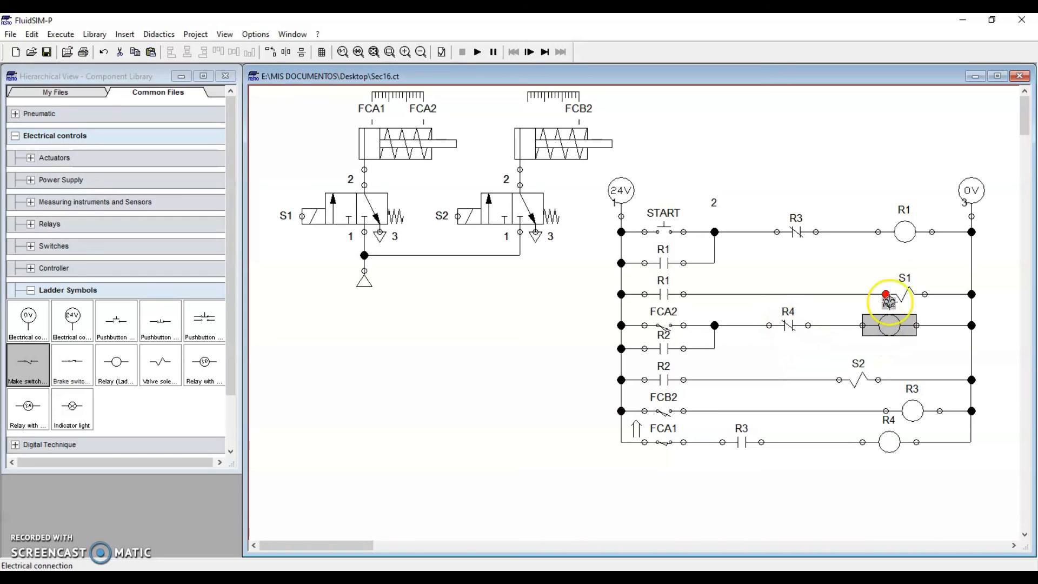
left_click(665, 350)
left_click(665, 378)
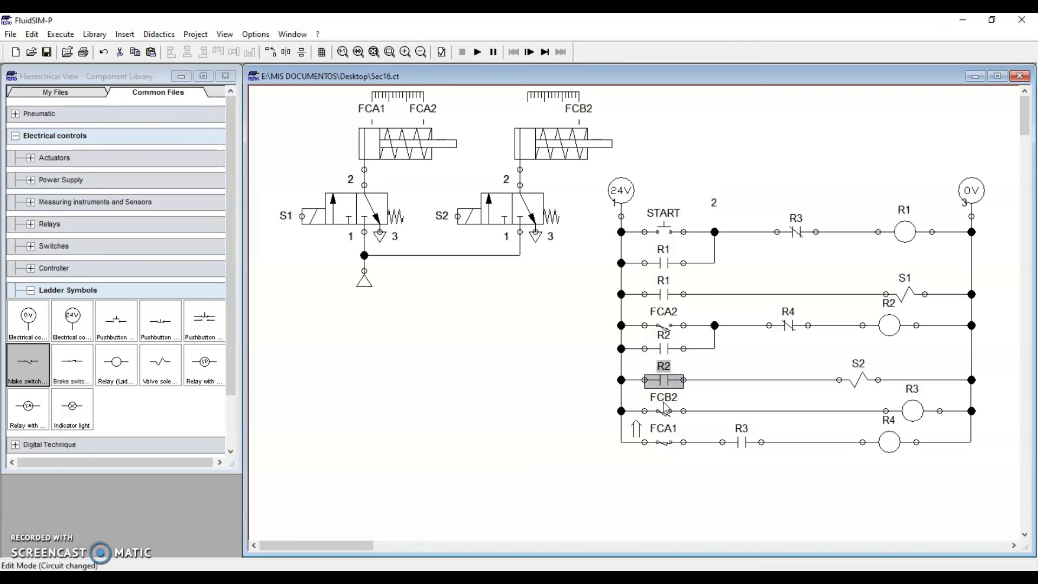
left_click(585, 408)
left_click(668, 377)
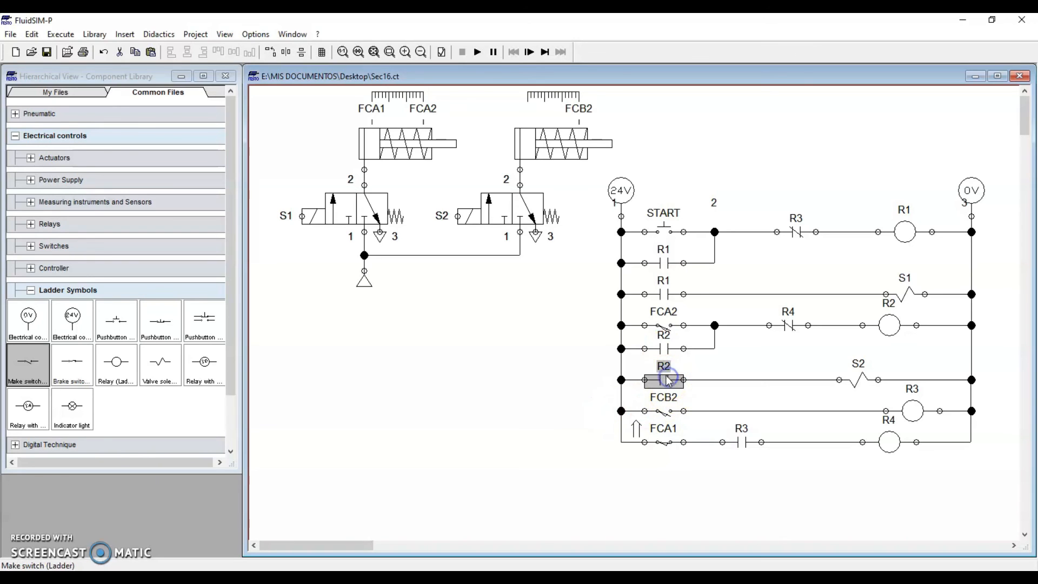
left_click(862, 380)
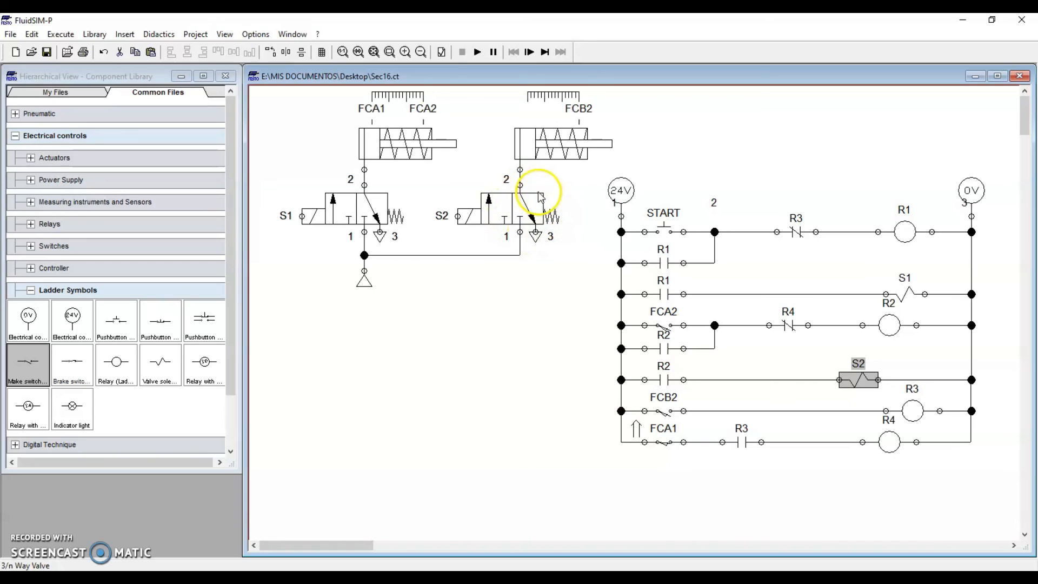
left_click(580, 143)
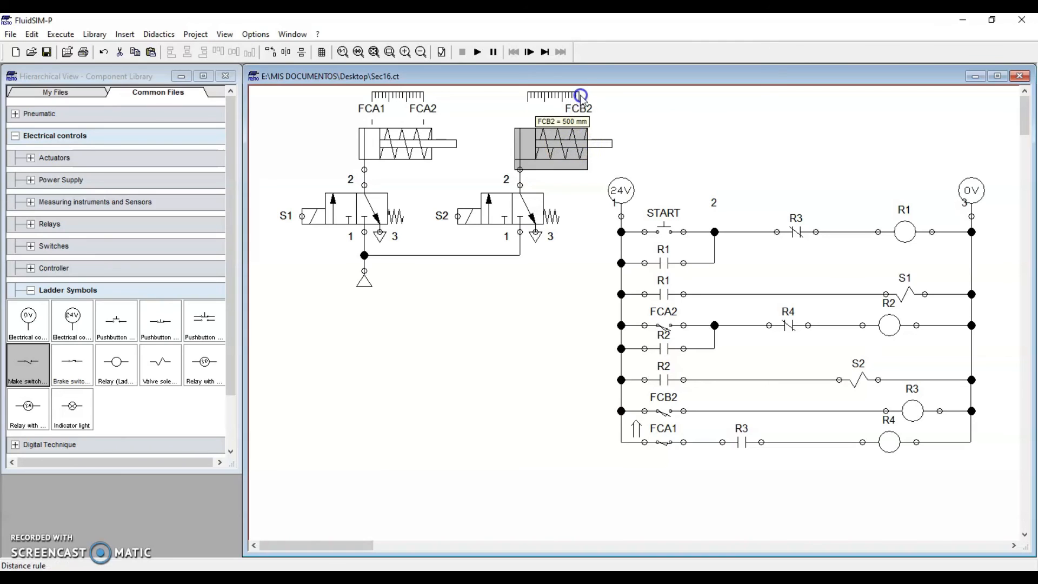
Review how FCB2 drives relay R3 and how R3's contacts act on the START rung and on relay R4.
left_click(665, 409)
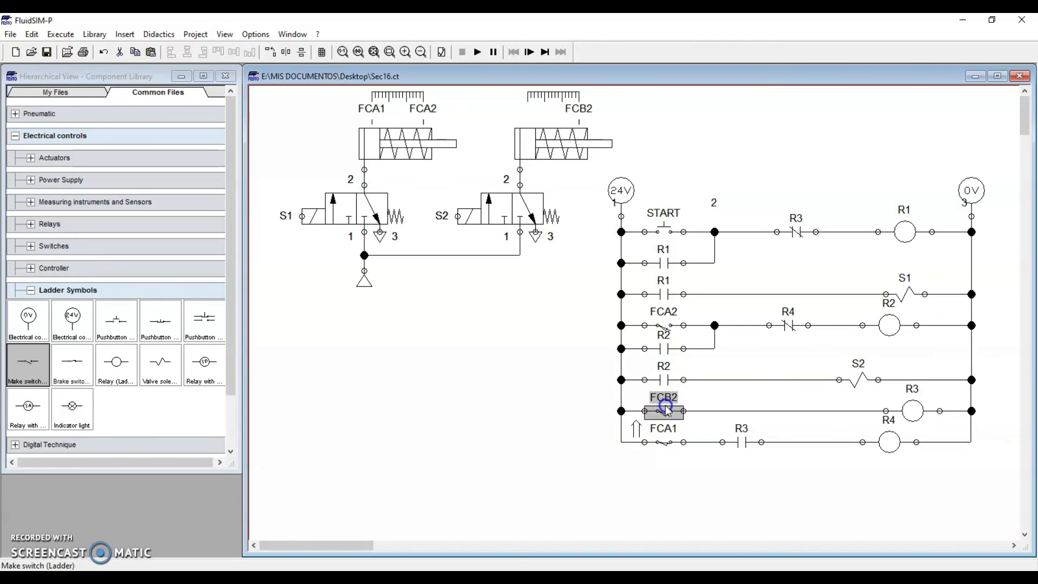
left_click(910, 409)
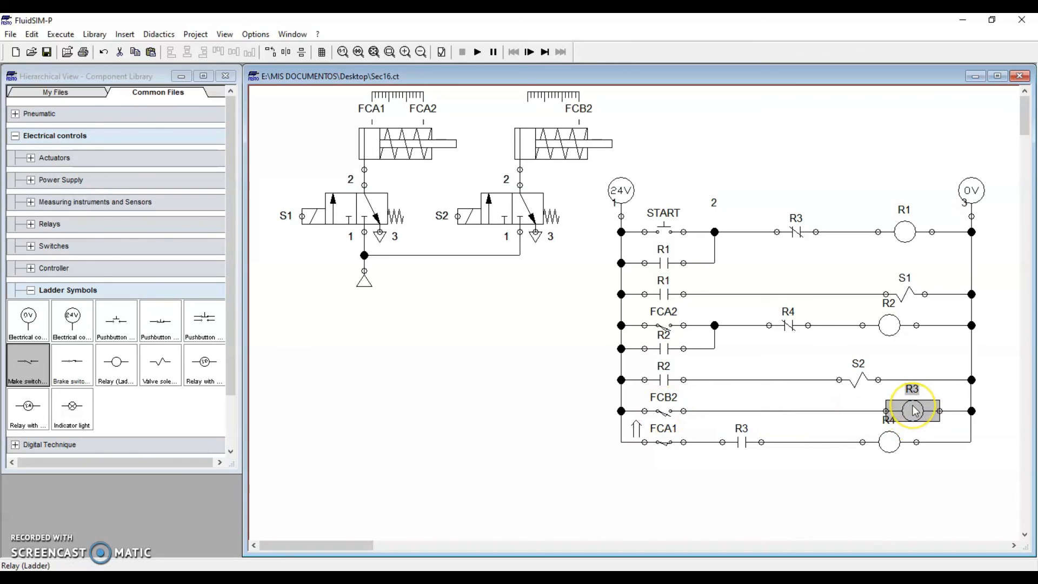
left_click(739, 441)
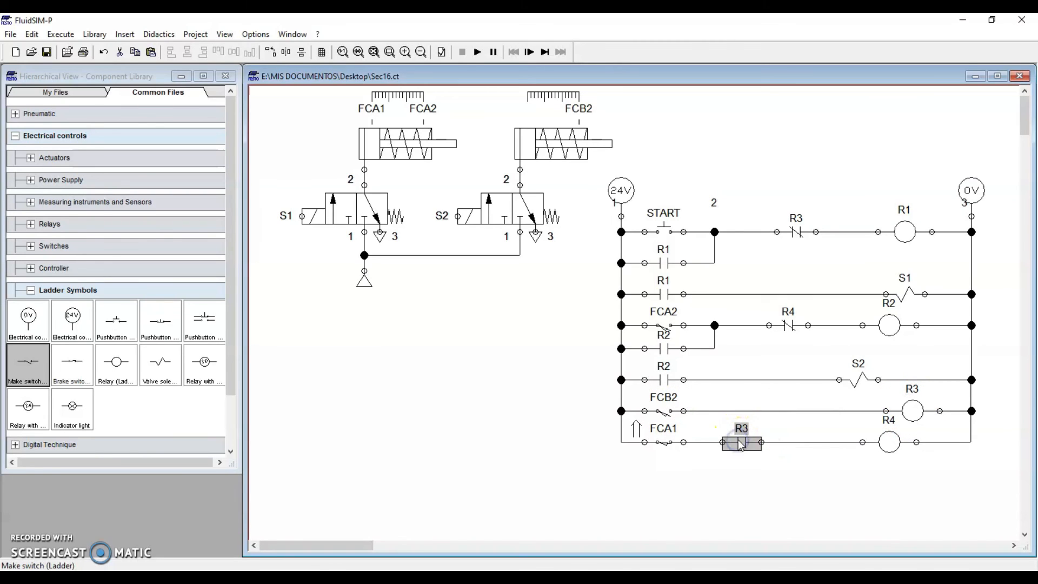
left_click(799, 235)
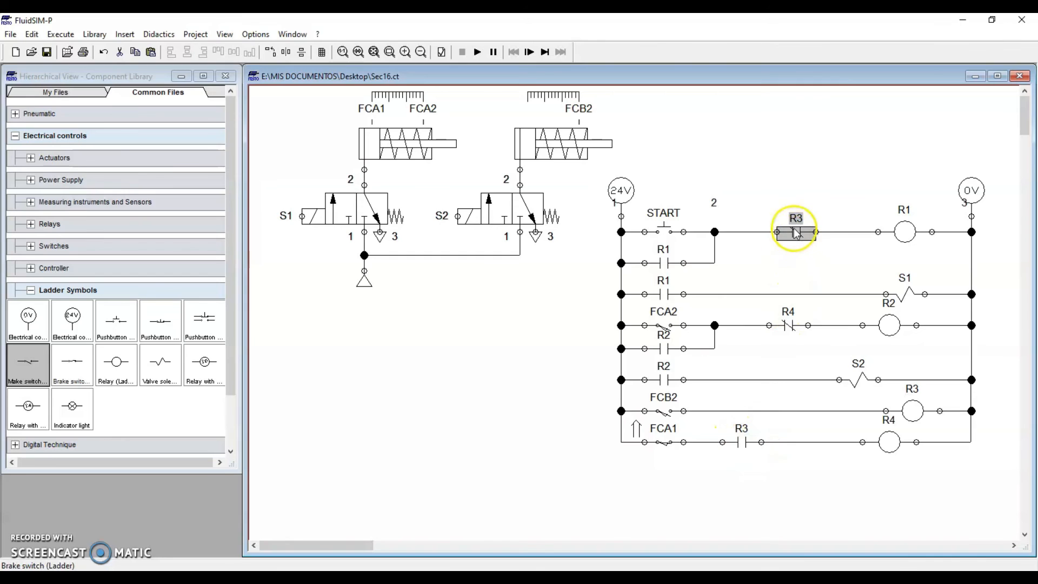
left_click(740, 442)
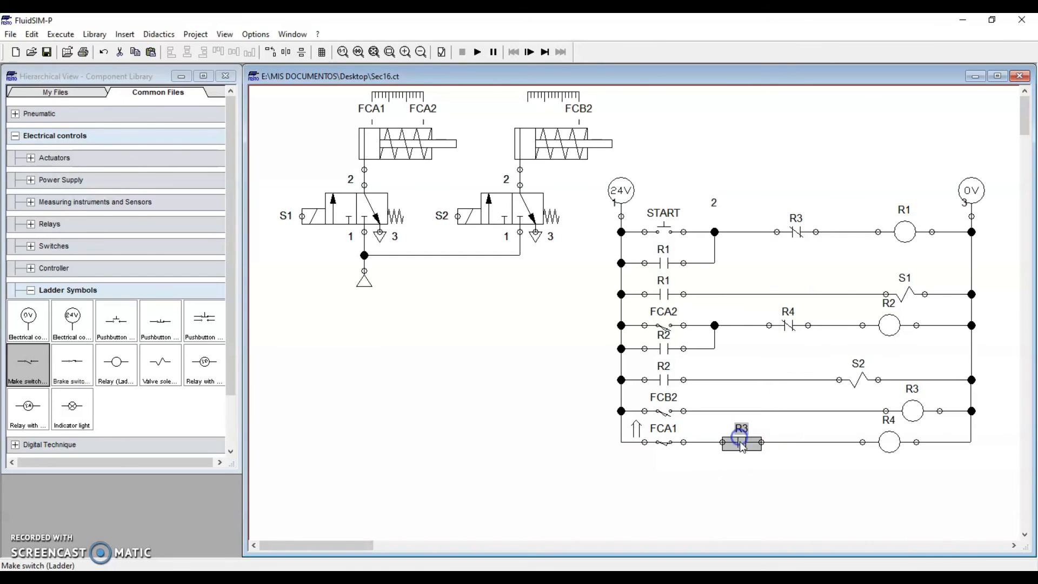
left_click(886, 442)
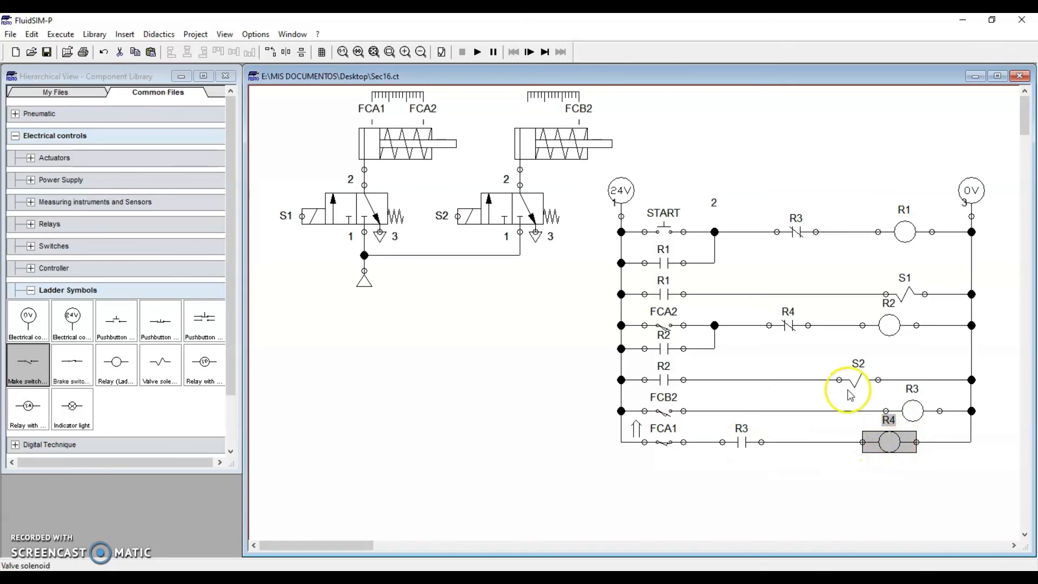
left_click(789, 326)
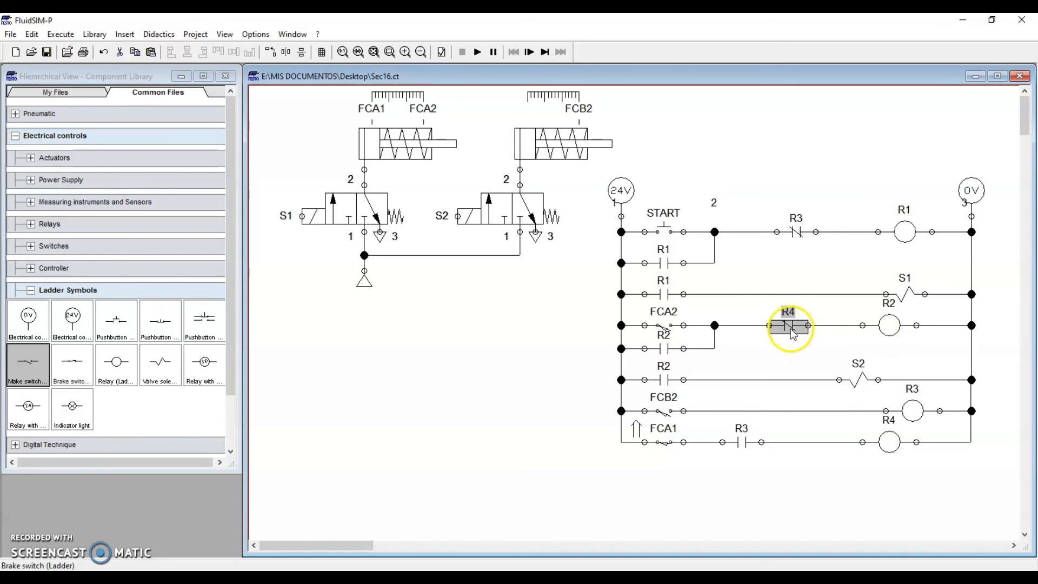
Simulate the complete circuit, actuate START to run the two-cylinder sequence, and stop the simulation.
left_click_drag(595, 173, 976, 459)
left_click(475, 446)
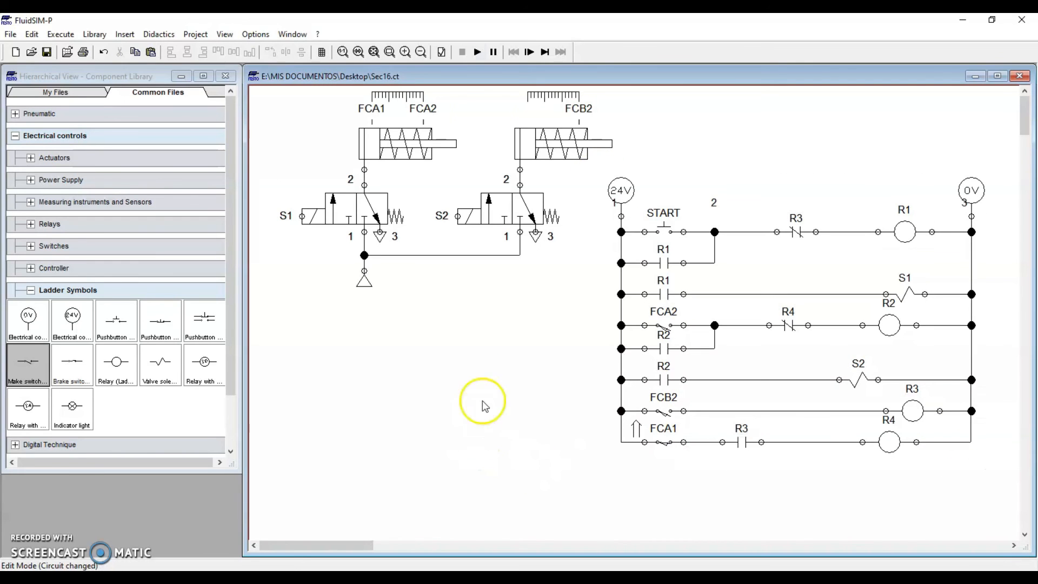
left_click(477, 52)
left_click(670, 221)
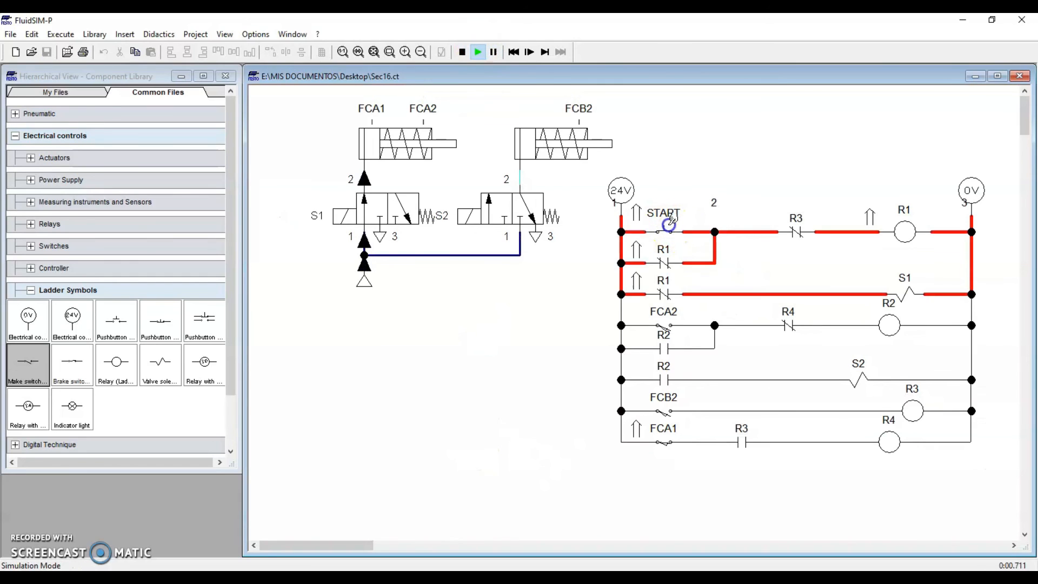
left_click(496, 375)
left_click(461, 53)
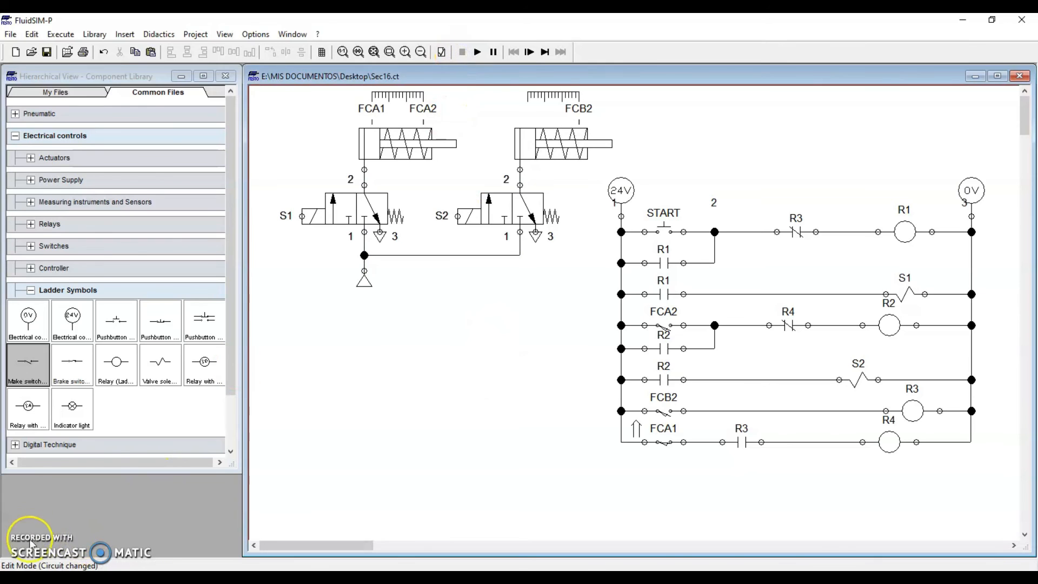